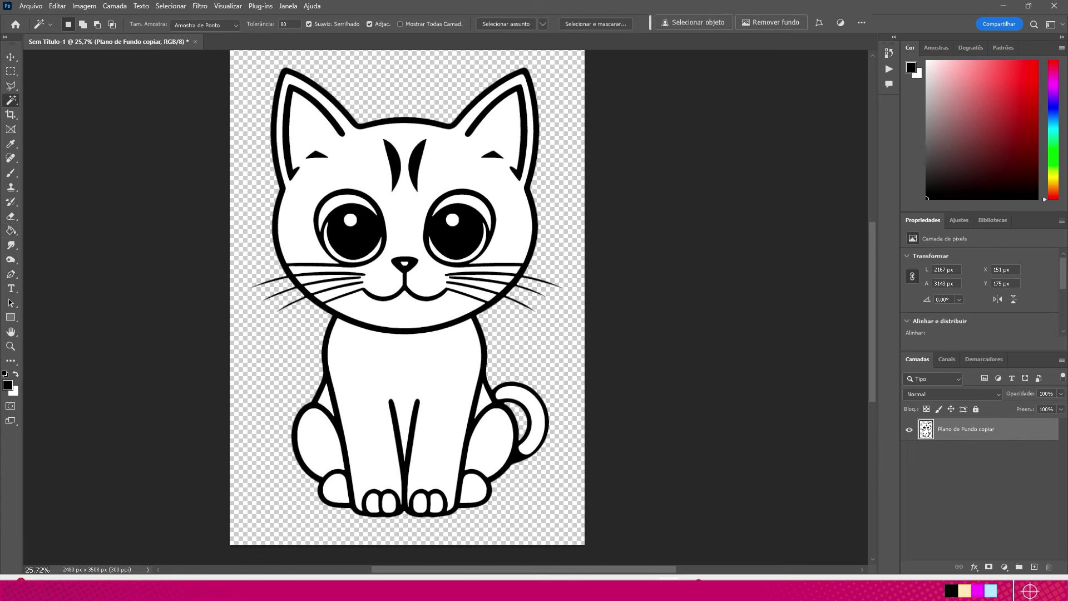
Switch between the Paint Bucket and Polygonal Lasso tools, ending on the Paint Bucket
{"action": "left_click", "coordinate": [12, 233]}
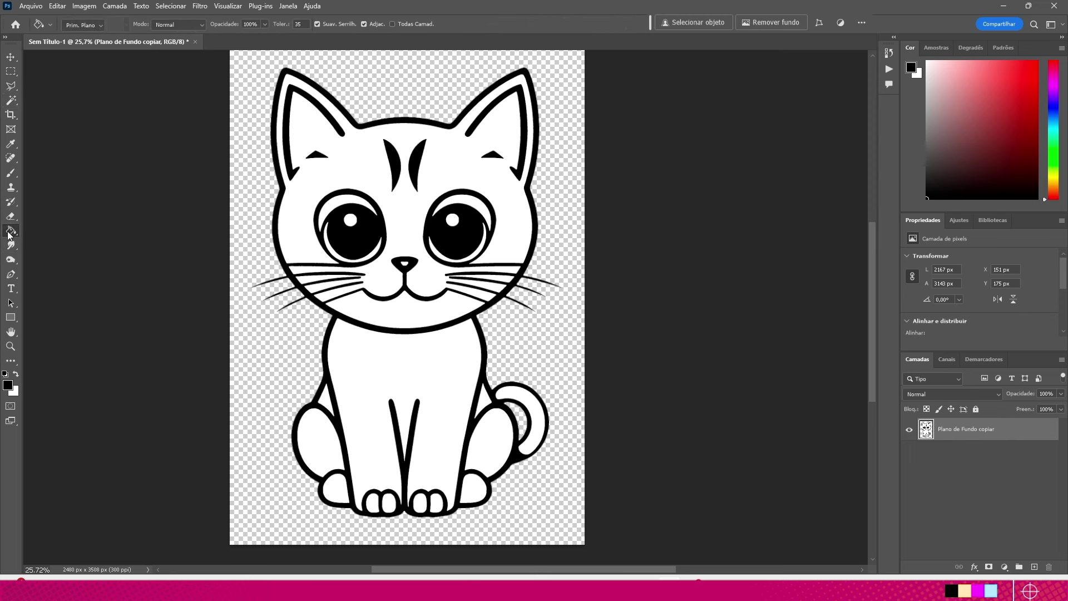
{"action": "left_click", "coordinate": [11, 88]}
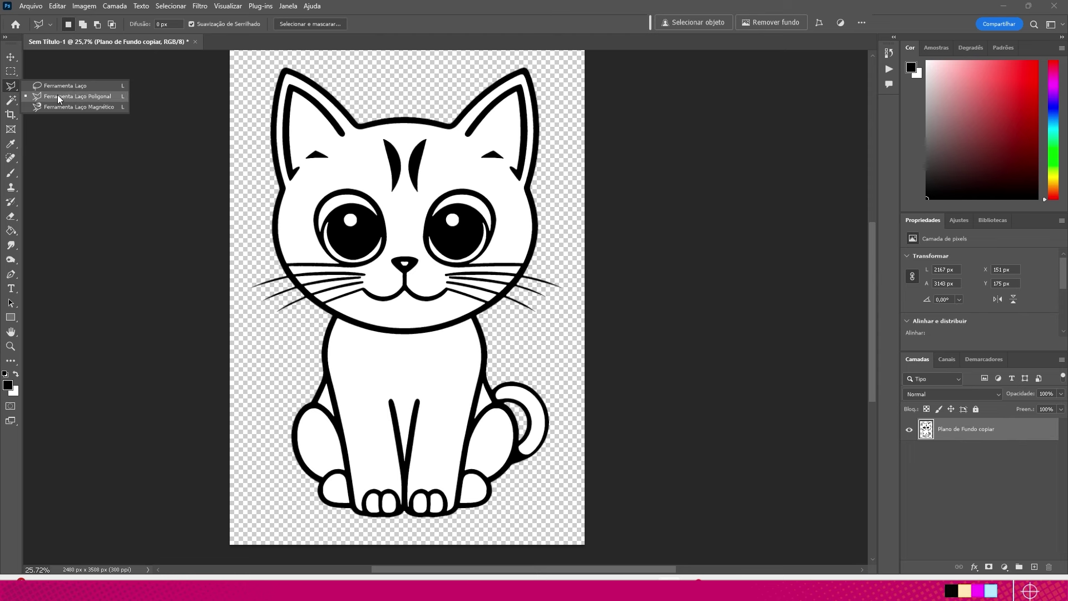
{"action": "left_click", "coordinate": [59, 97]}
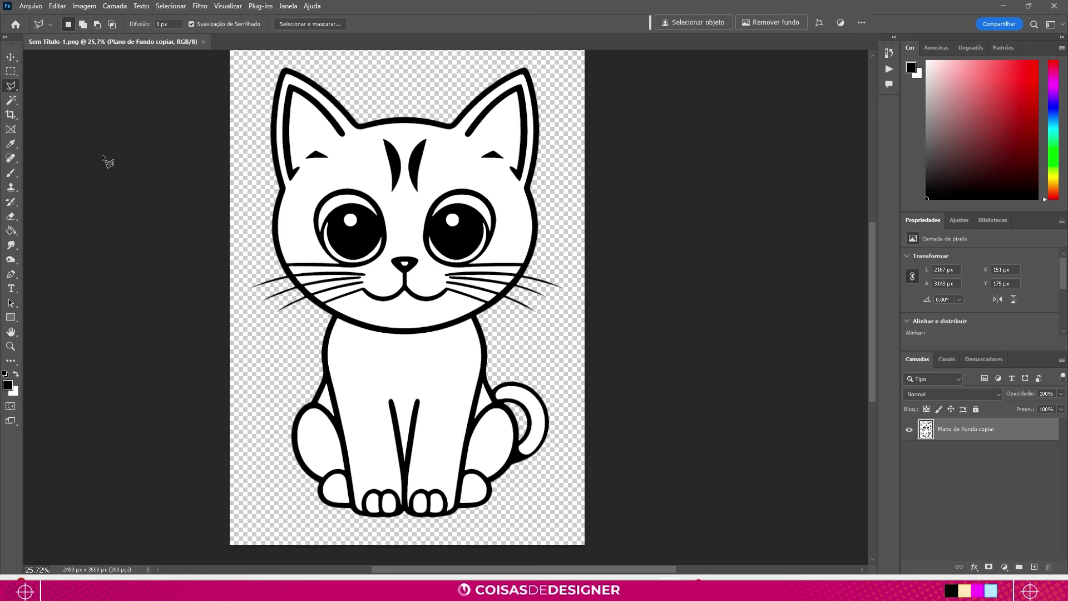
{"action": "left_click", "coordinate": [13, 233]}
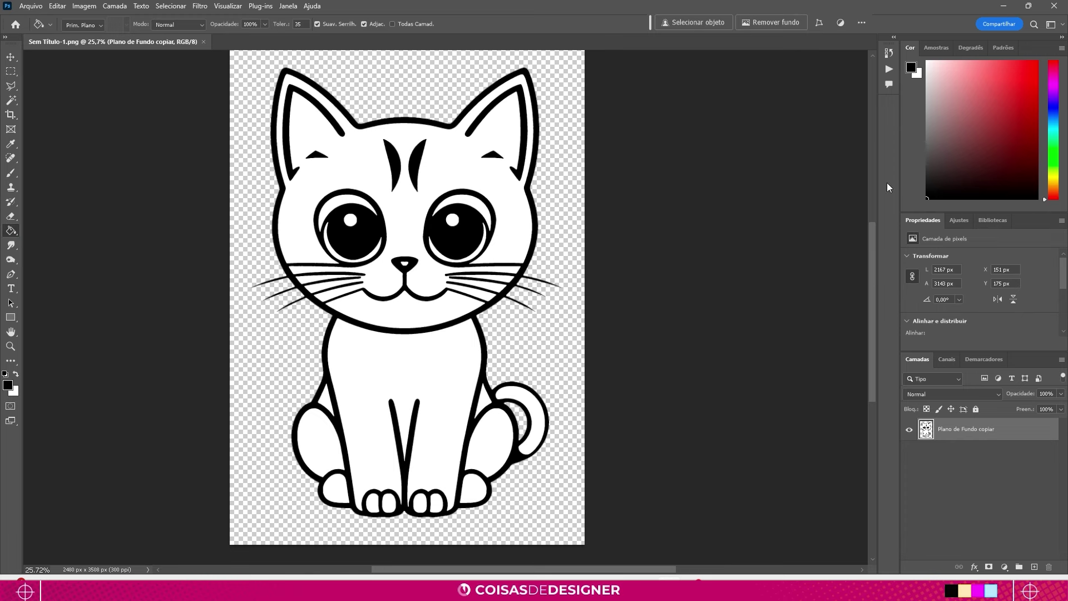
Set the foreground to light grey and fill the cat's head, both eye crescents and chin
{"action": "left_click", "coordinate": [927, 119]}
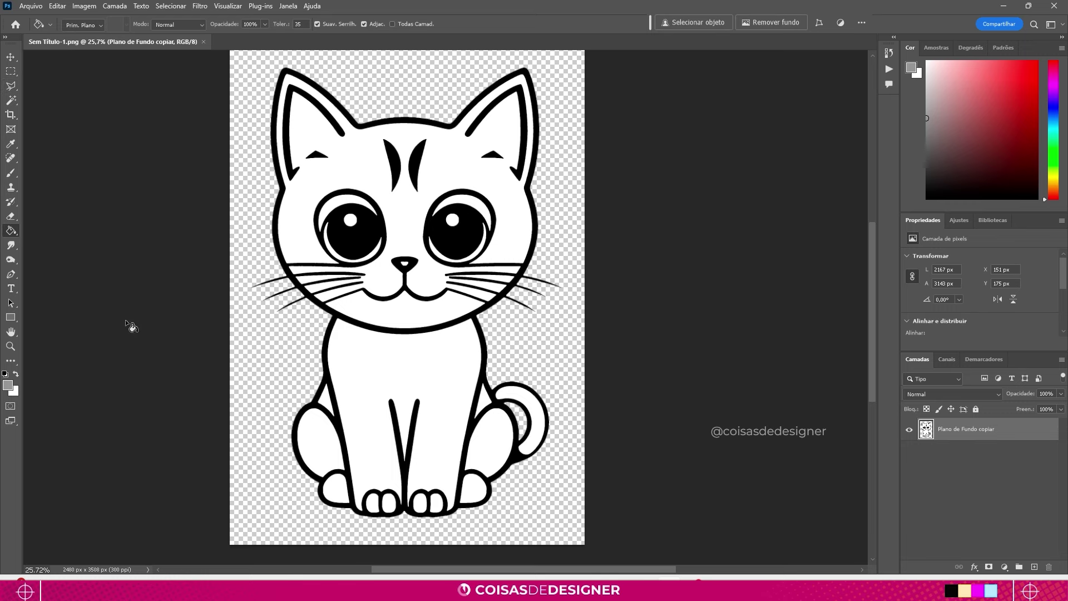
{"action": "scroll", "coordinate": [385, 303], "scroll_direction": "up", "scroll_amount": 1}
{"action": "scroll", "coordinate": [385, 303], "scroll_direction": "up", "scroll_amount": 1}
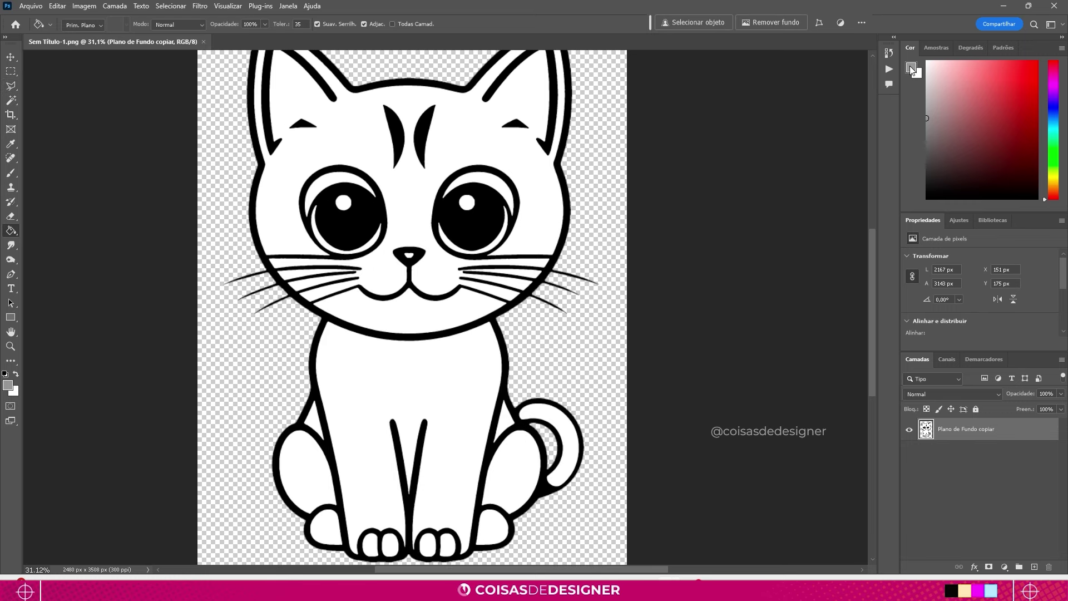
{"action": "left_click", "coordinate": [400, 191]}
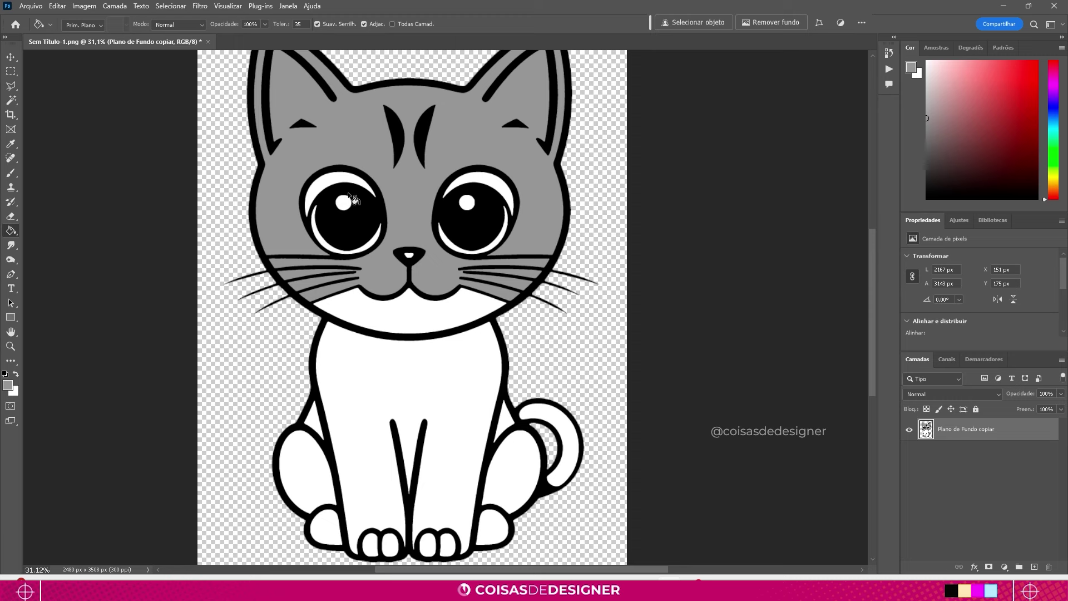
{"action": "left_click", "coordinate": [333, 176]}
{"action": "left_click", "coordinate": [476, 182]}
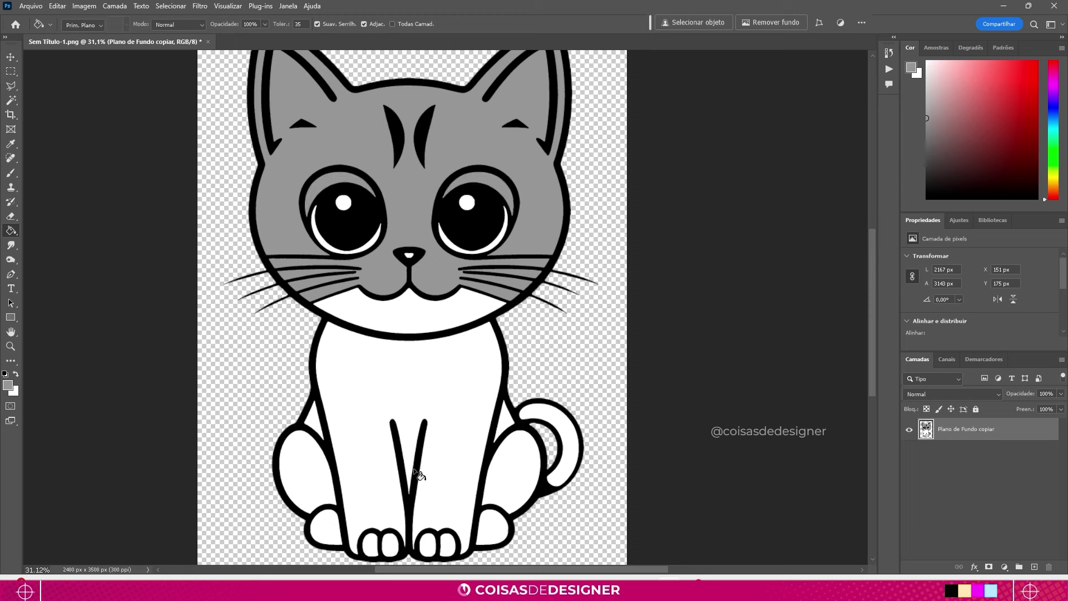
{"action": "left_click", "coordinate": [369, 318]}
Fill the cat's body, both haunches, front paws and tail with the same grey
{"action": "left_click", "coordinate": [413, 406]}
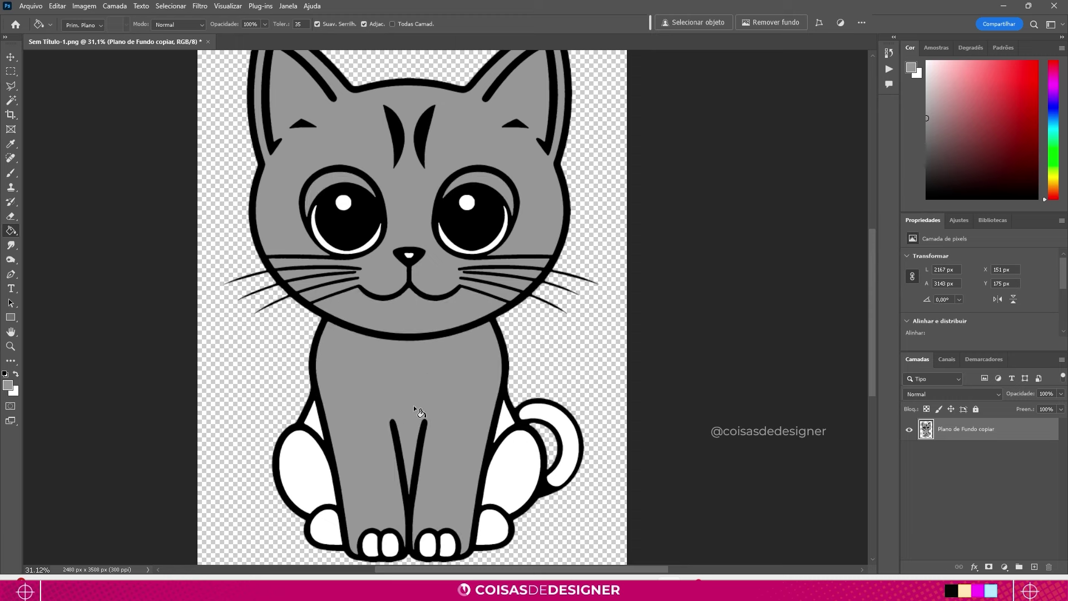
{"action": "left_click", "coordinate": [306, 459]}
{"action": "left_click", "coordinate": [370, 546]}
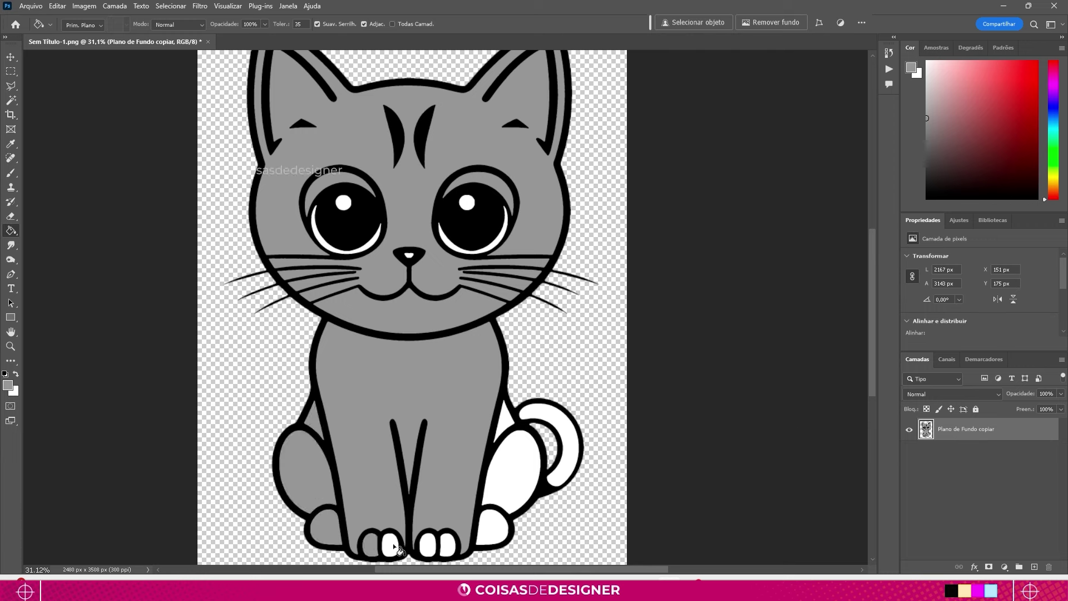
{"action": "left_click", "coordinate": [492, 528]}
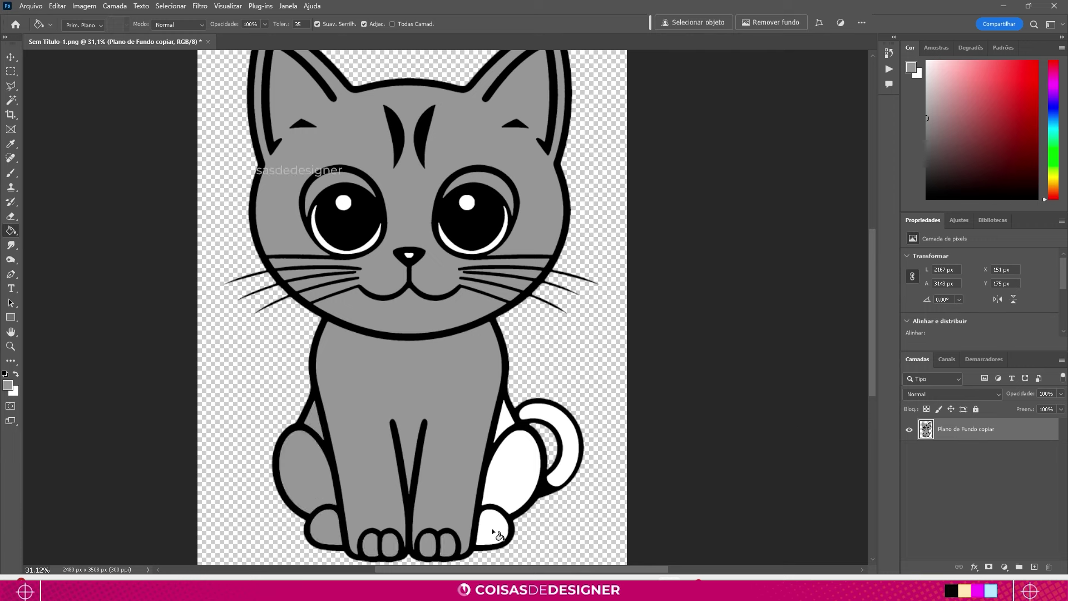
{"action": "left_click", "coordinate": [505, 451]}
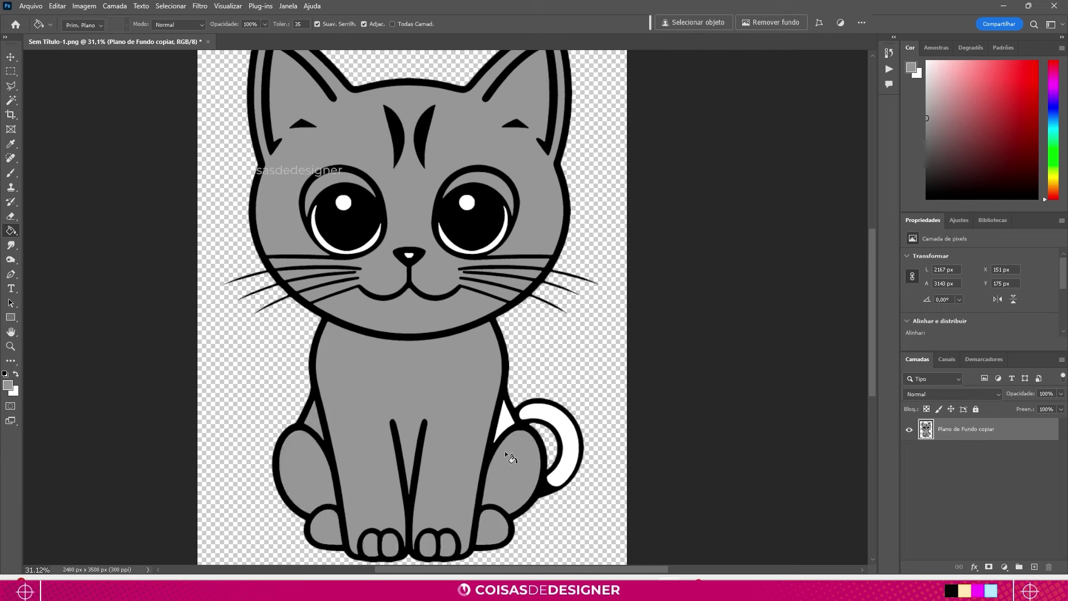
{"action": "left_click", "coordinate": [543, 413]}
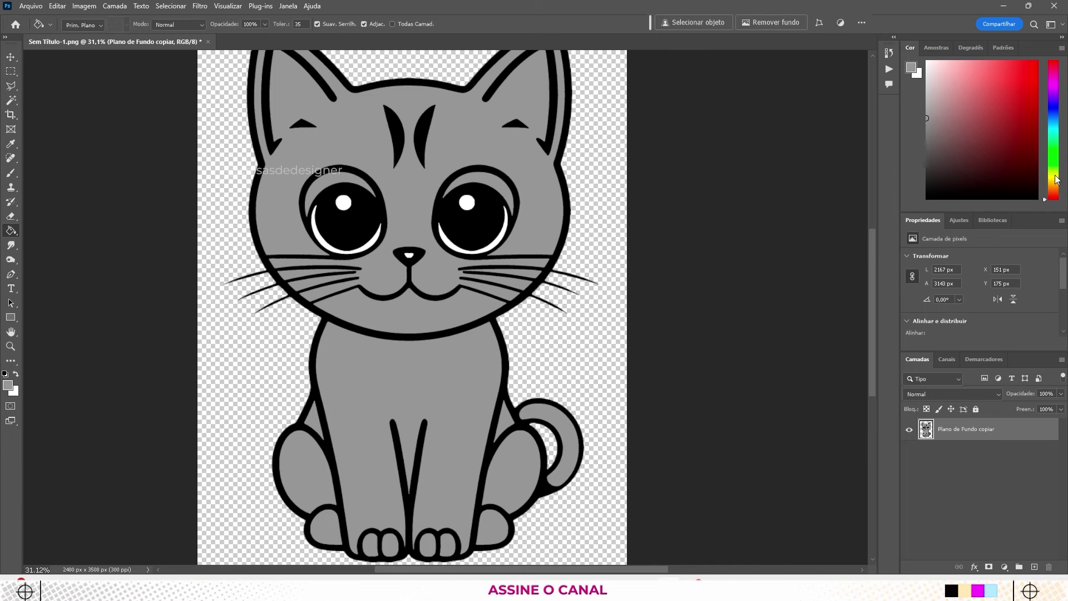
Pick a pink-magenta colour and fill the cat's nose with it
{"action": "left_click", "coordinate": [1055, 87]}
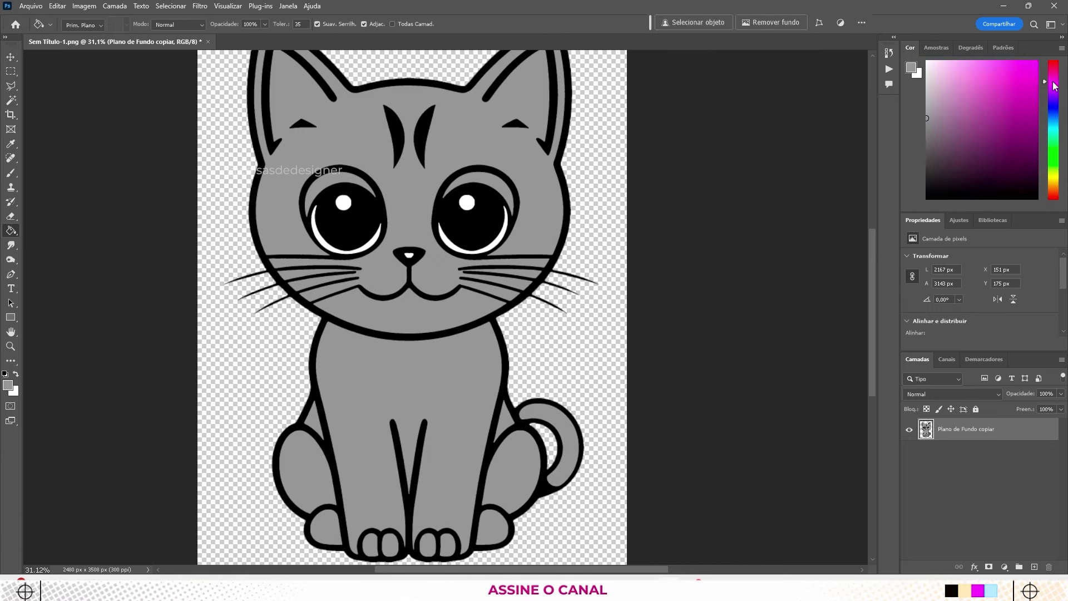
{"action": "left_click", "coordinate": [984, 67]}
{"action": "left_click", "coordinate": [409, 255]}
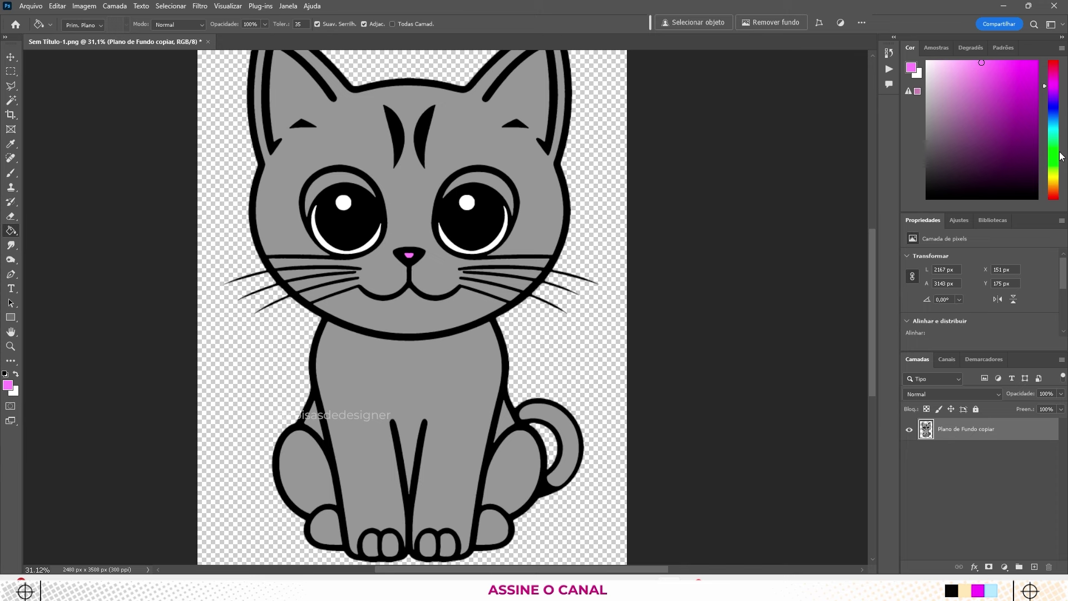
Pick a bright green and fill the lower crescents of both eyes
{"action": "left_click", "coordinate": [1051, 150]}
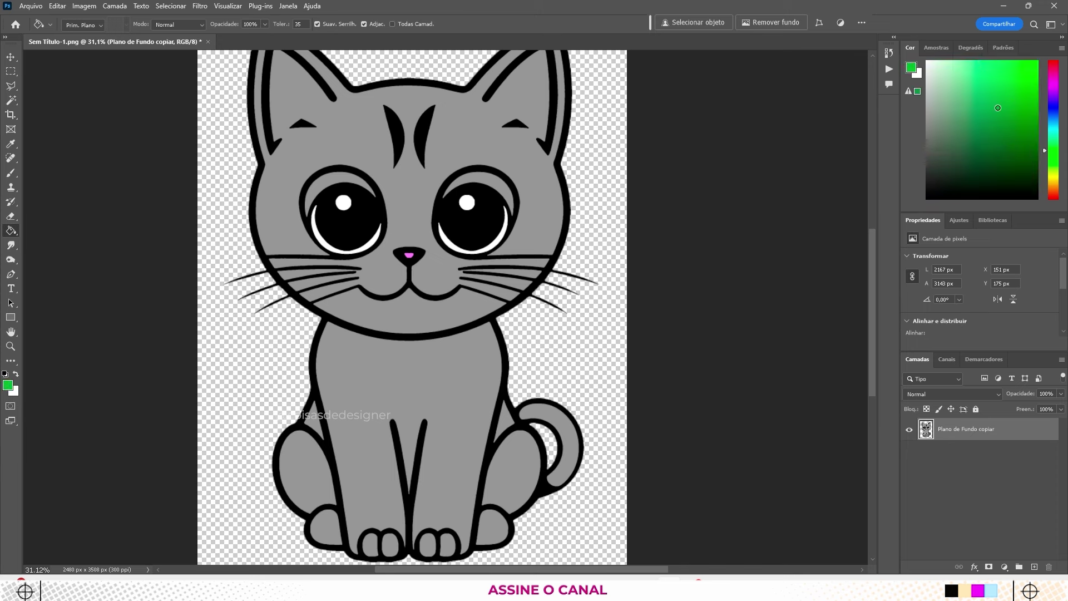
{"action": "left_click", "coordinate": [981, 102]}
{"action": "left_click", "coordinate": [1016, 73]}
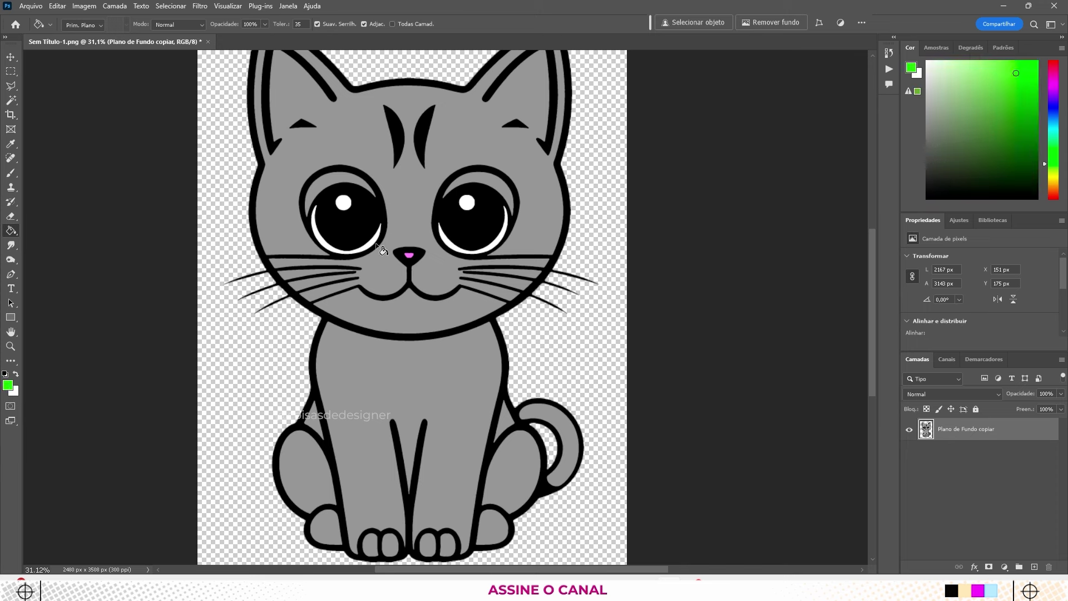
{"action": "left_click", "coordinate": [378, 244]}
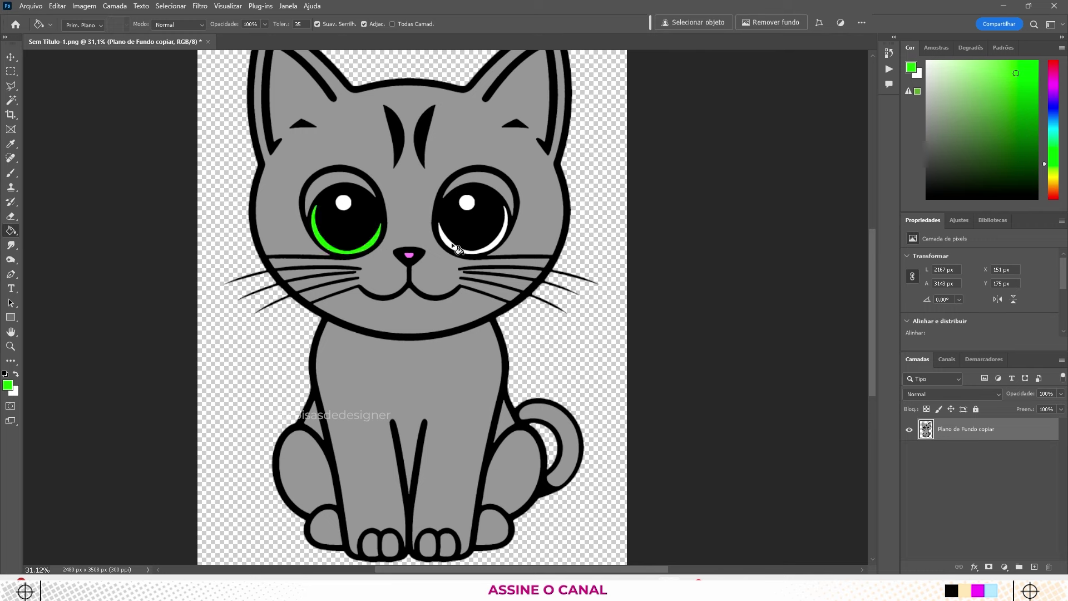
{"action": "left_click", "coordinate": [450, 245]}
Sample white from the eye highlight and fill the crescents above both eyes
{"action": "left_click", "coordinate": [469, 201], "text": "alt"}
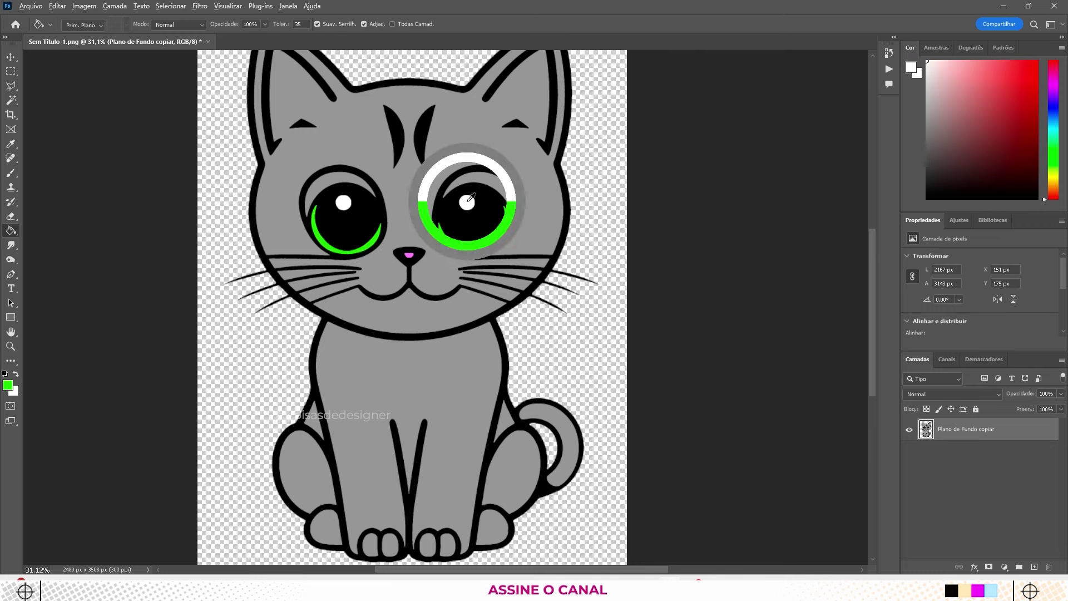
{"action": "left_click", "coordinate": [482, 184]}
{"action": "left_click", "coordinate": [336, 184]}
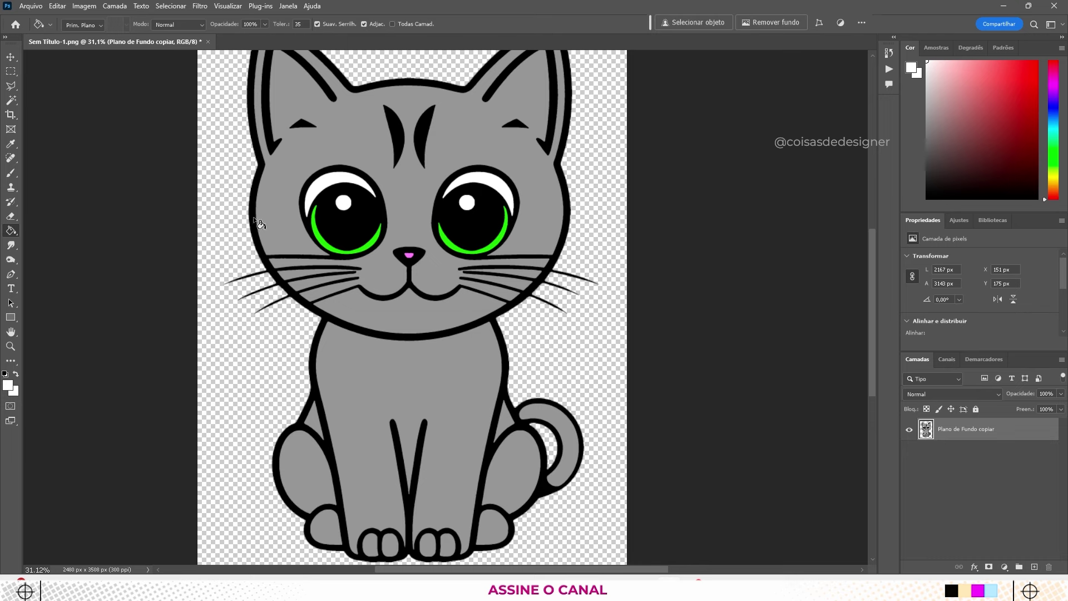
Choose the Polygonal Lasso tool and zoom in on the cat's left ear
{"action": "scroll", "coordinate": [474, 254], "scroll_direction": "up", "scroll_amount": 1}
{"action": "scroll", "coordinate": [474, 255], "scroll_direction": "up", "scroll_amount": 1}
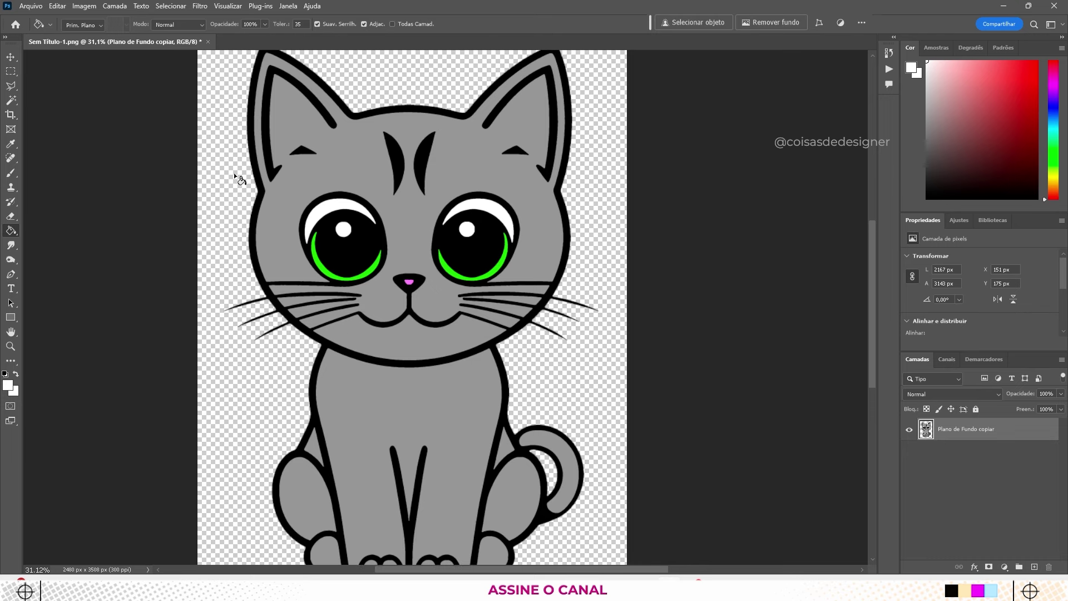
{"action": "left_click", "coordinate": [13, 88]}
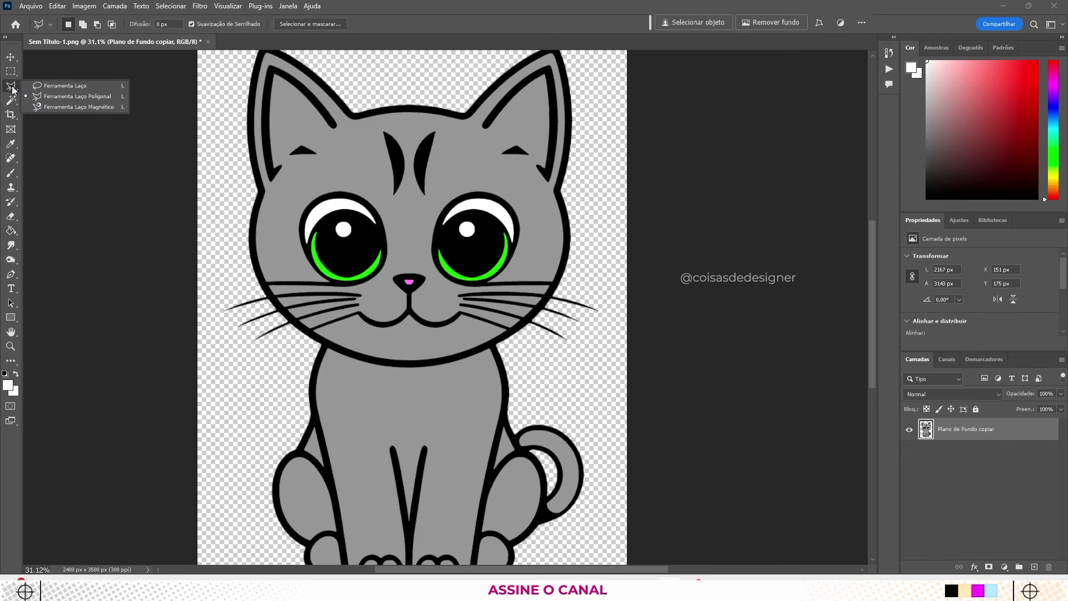
{"action": "left_click", "coordinate": [47, 85]}
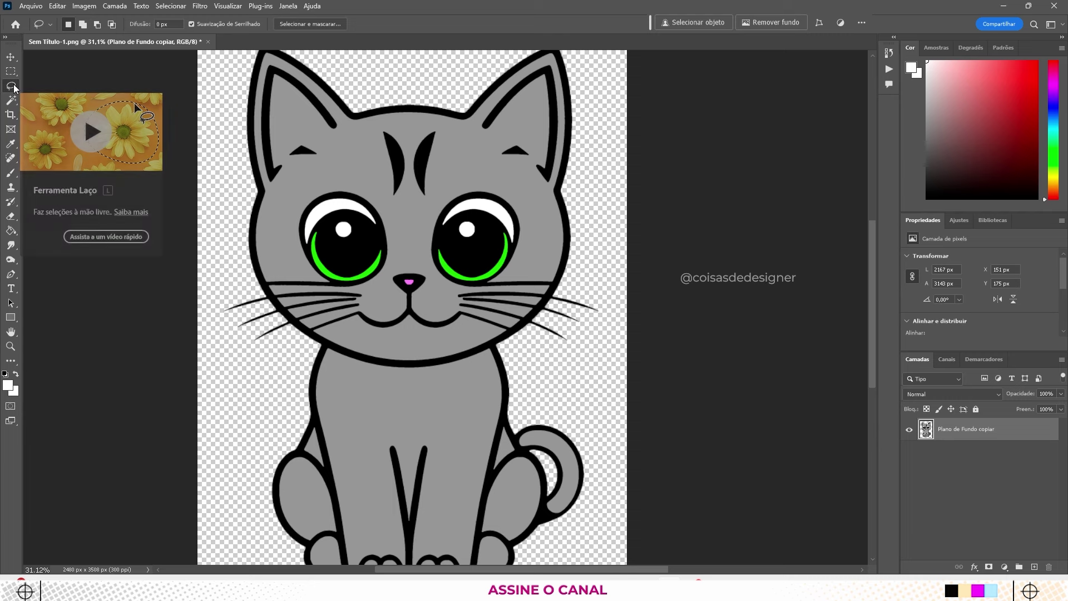
{"action": "left_click", "coordinate": [14, 87]}
{"action": "left_click", "coordinate": [45, 95]}
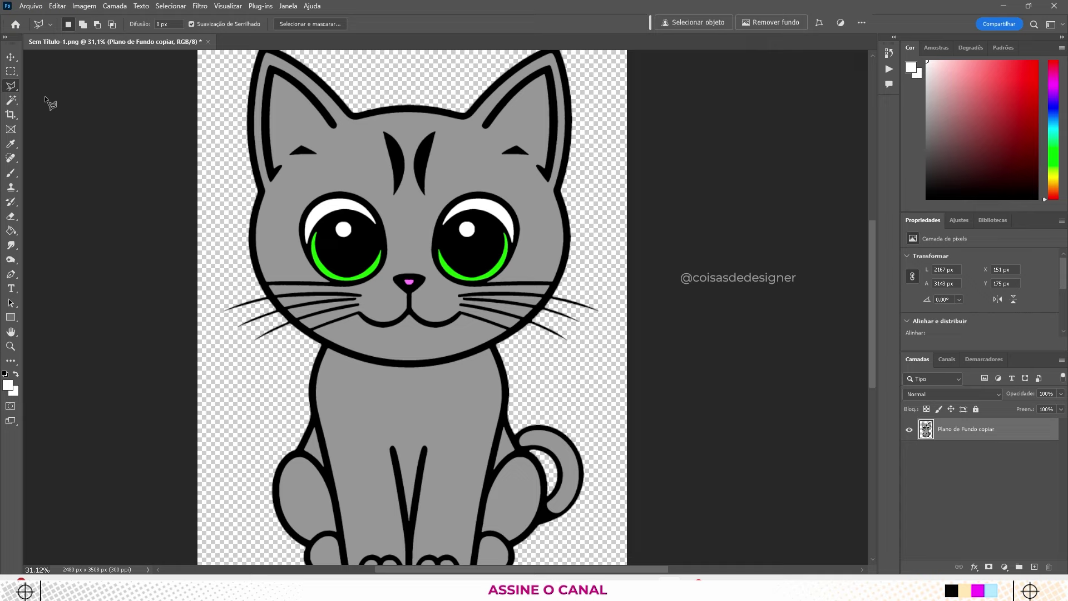
{"action": "scroll", "coordinate": [230, 100], "scroll_direction": "up", "scroll_amount": 1}
{"action": "scroll", "coordinate": [251, 128], "scroll_direction": "up", "scroll_amount": 3}
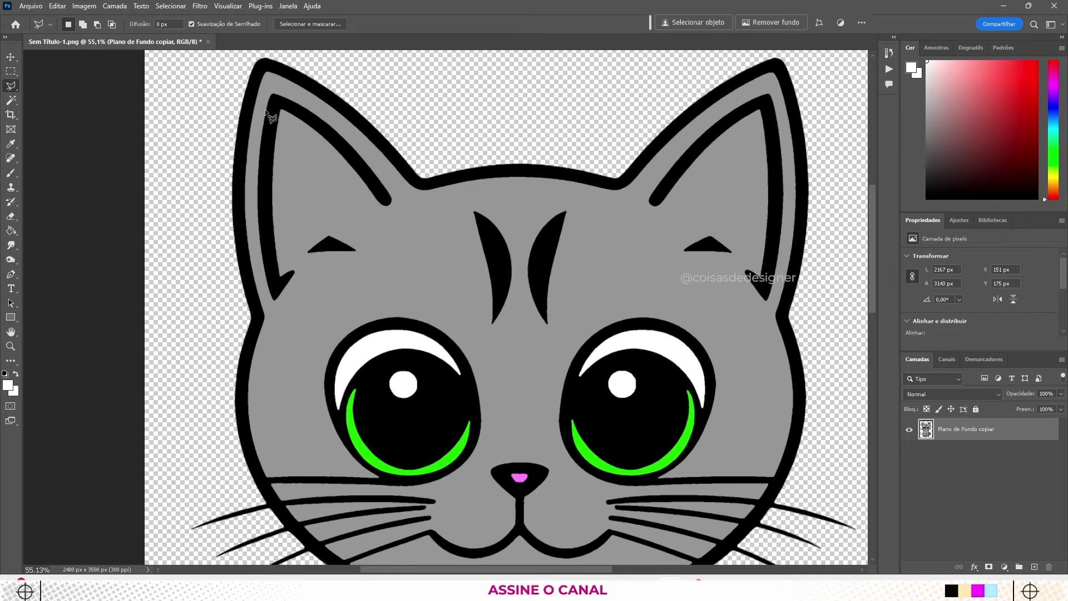
{"action": "scroll", "coordinate": [278, 167], "scroll_direction": "up", "scroll_amount": 3}
{"action": "scroll", "coordinate": [297, 196], "scroll_direction": "up", "scroll_amount": 2}
{"action": "scroll", "coordinate": [299, 191], "scroll_direction": "up", "scroll_amount": 2}
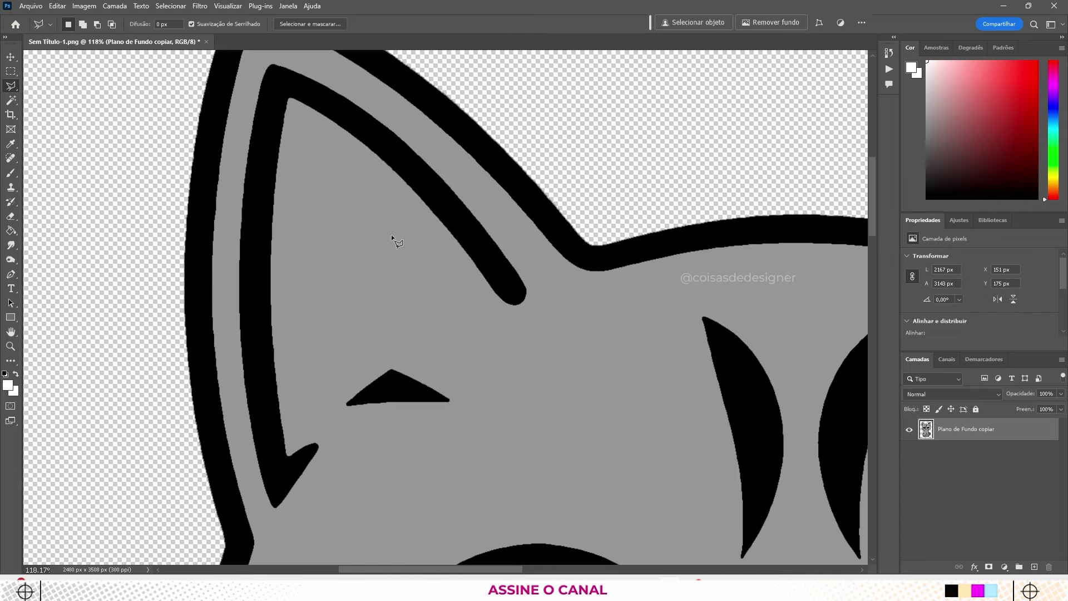
Trace a polygonal selection around the left inner ear
{"action": "left_click", "coordinate": [515, 290]}
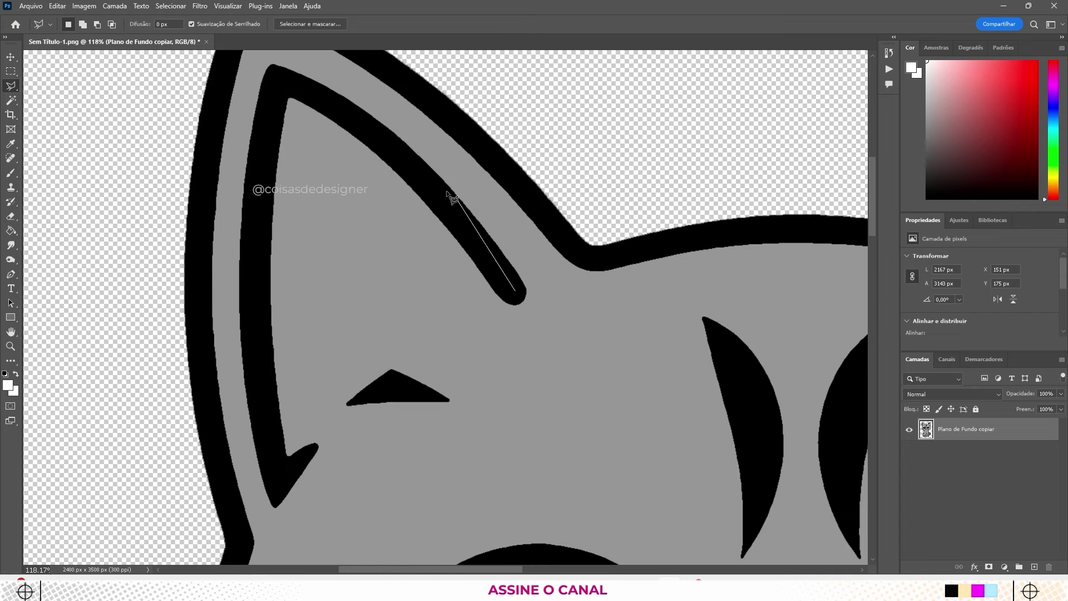
{"action": "left_click", "coordinate": [397, 144]}
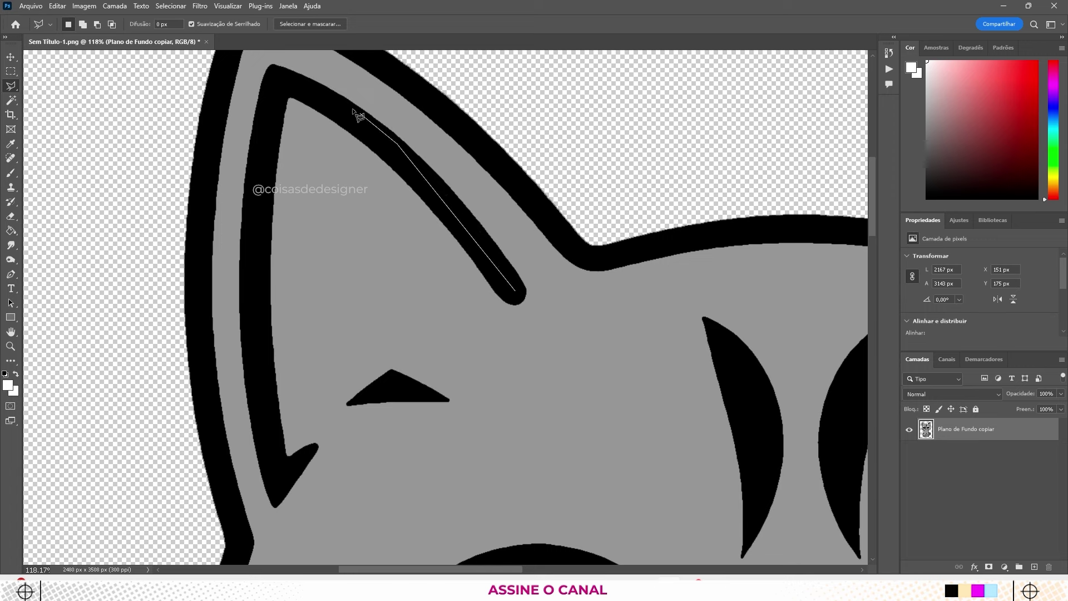
{"action": "left_click", "coordinate": [280, 79]}
{"action": "left_click", "coordinate": [258, 167]}
{"action": "left_click", "coordinate": [261, 376]}
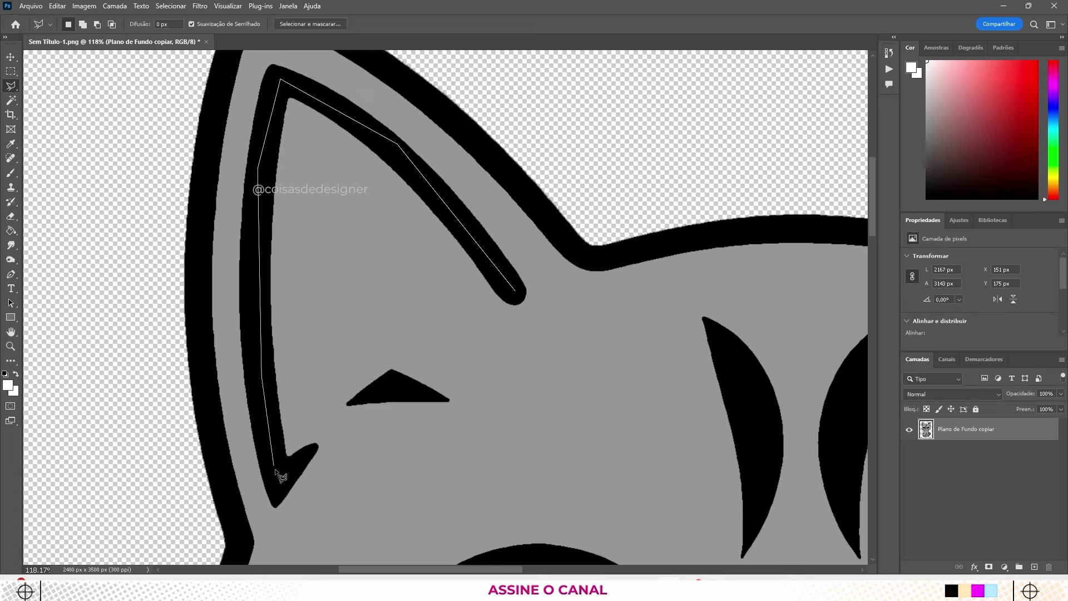
{"action": "left_click", "coordinate": [278, 474]}
{"action": "left_click", "coordinate": [317, 445]}
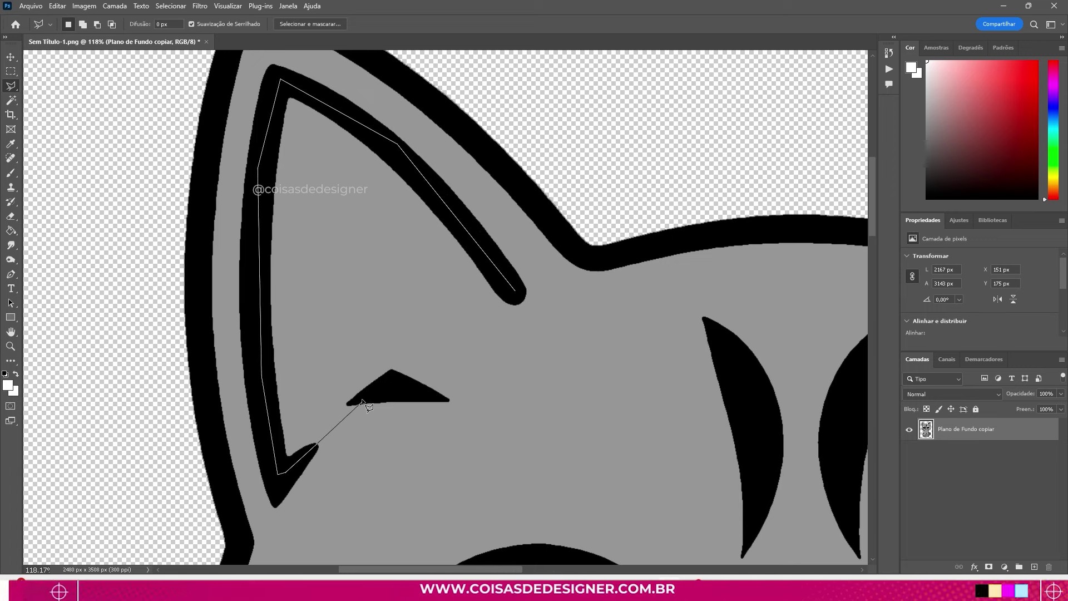
{"action": "left_click", "coordinate": [393, 370]}
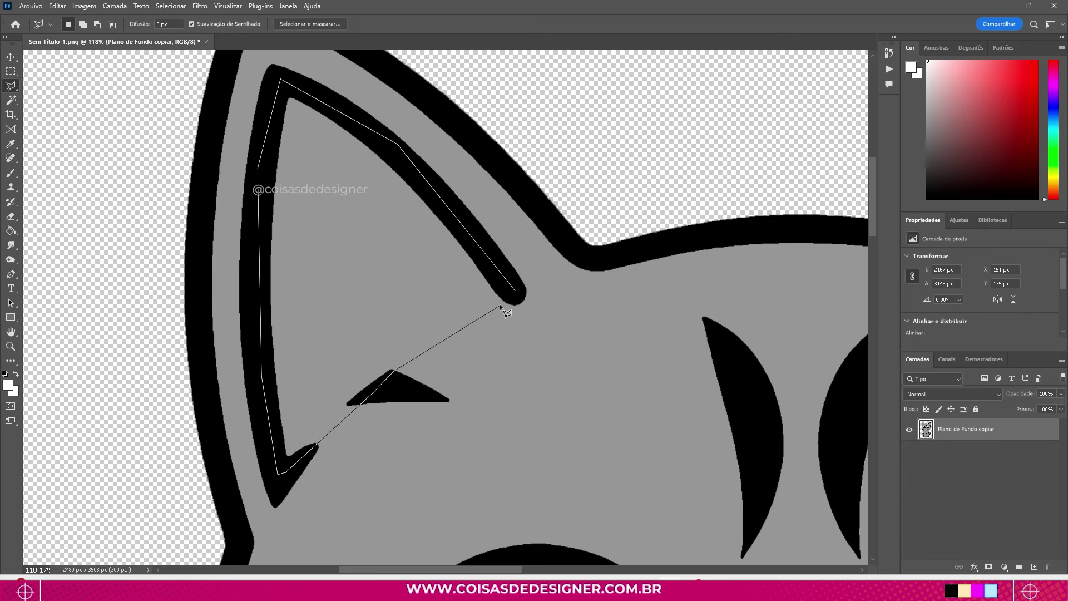
{"action": "key", "text": "Escape"}
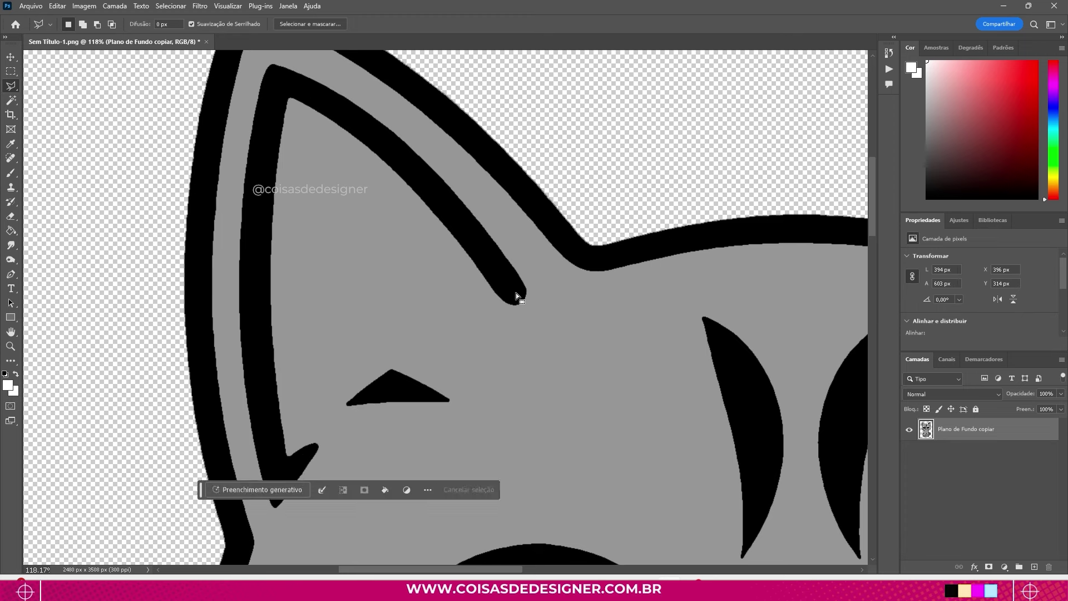
{"action": "key", "text": "ctrl+z"}
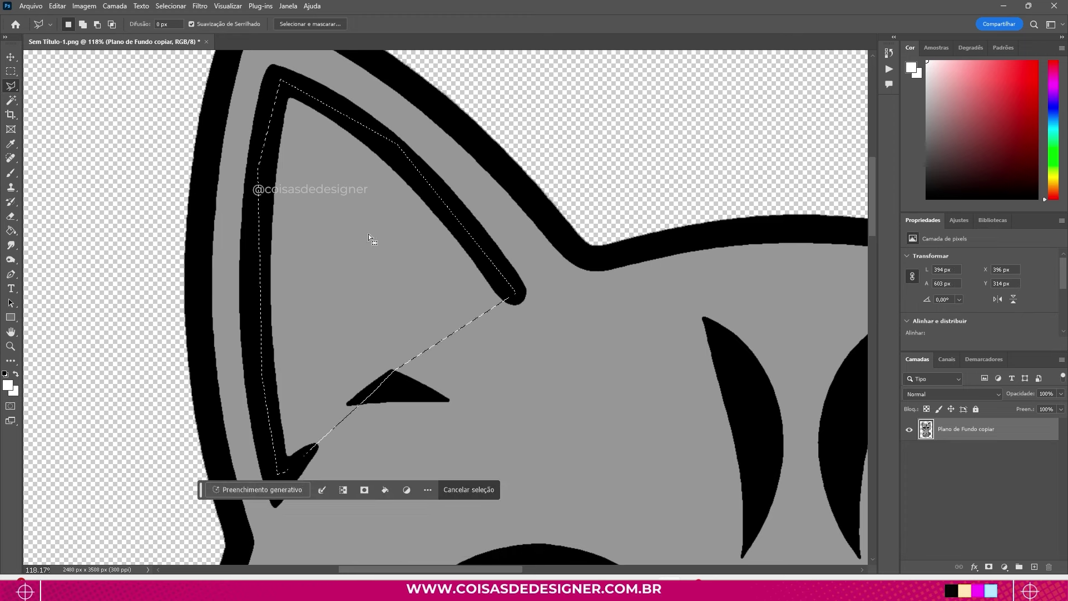
{"action": "scroll", "coordinate": [384, 243], "scroll_direction": "down", "scroll_amount": 1}
{"action": "scroll", "coordinate": [384, 243], "scroll_direction": "down", "scroll_amount": 4}
{"action": "scroll", "coordinate": [346, 214], "scroll_direction": "down", "scroll_amount": 1}
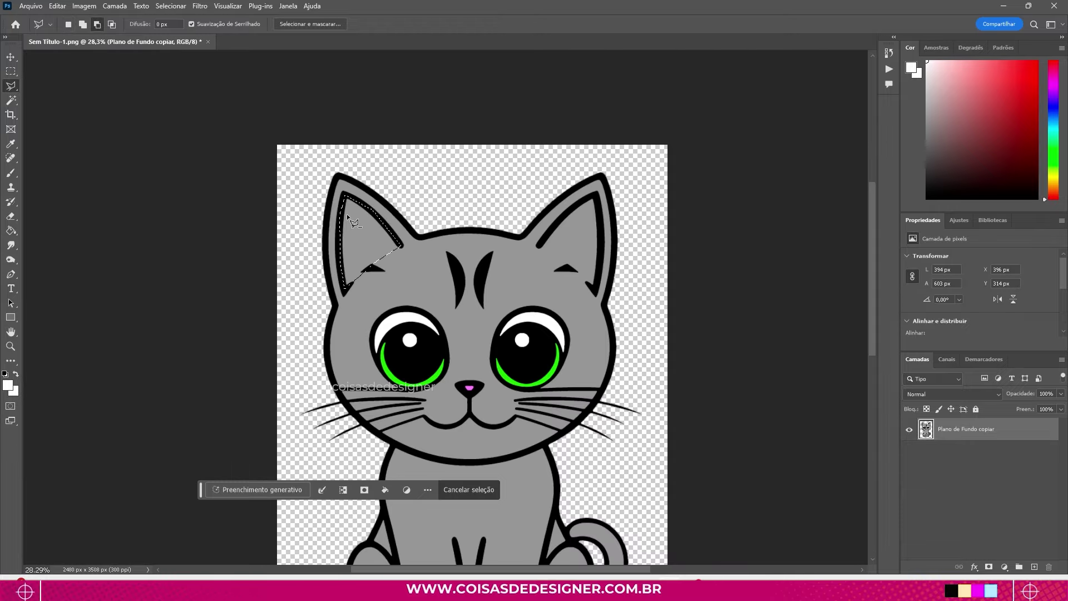
{"action": "scroll", "coordinate": [376, 217], "scroll_direction": "up", "scroll_amount": 1}
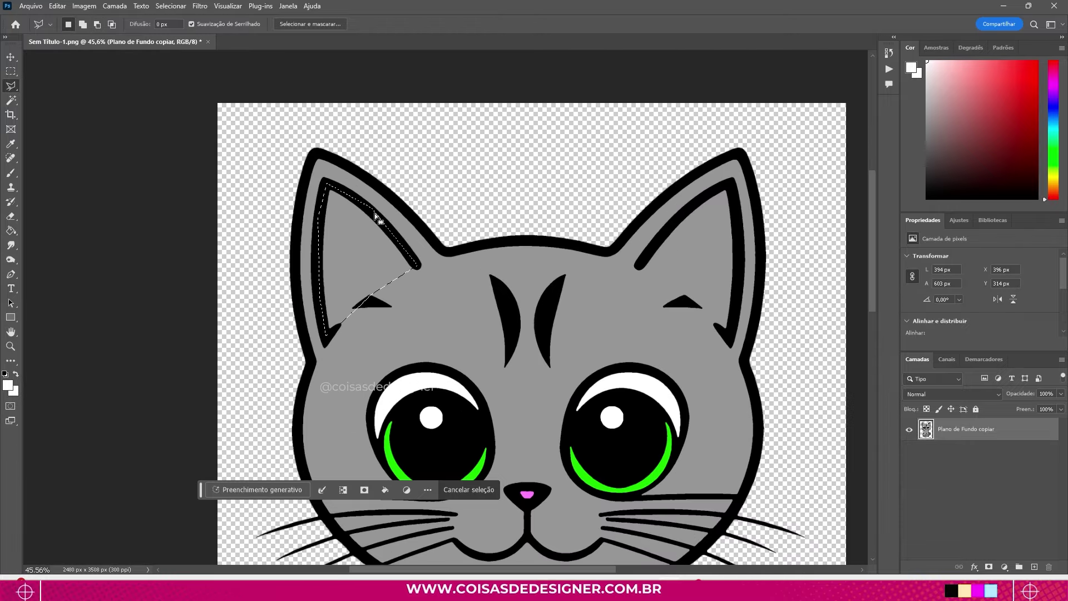
Fill the selected left inner ear with light pink and deselect
{"action": "left_click", "coordinate": [11, 230]}
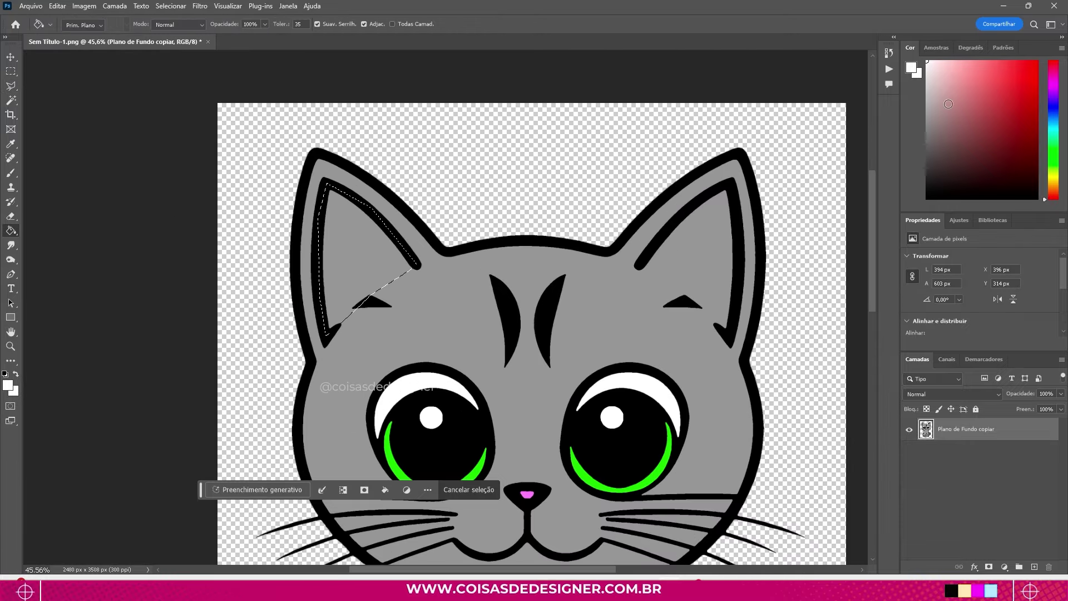
{"action": "left_click", "coordinate": [962, 69]}
{"action": "left_click_drag", "start_coordinate": [964, 72], "coordinate": [960, 77]}
{"action": "left_click", "coordinate": [362, 257]}
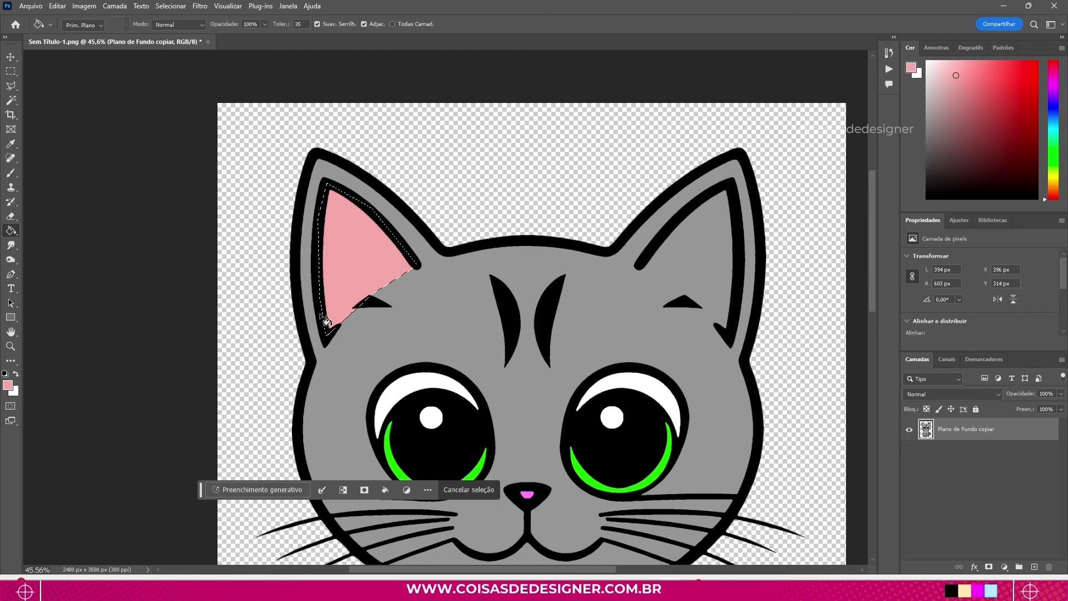
{"action": "key", "text": "ctrl+d"}
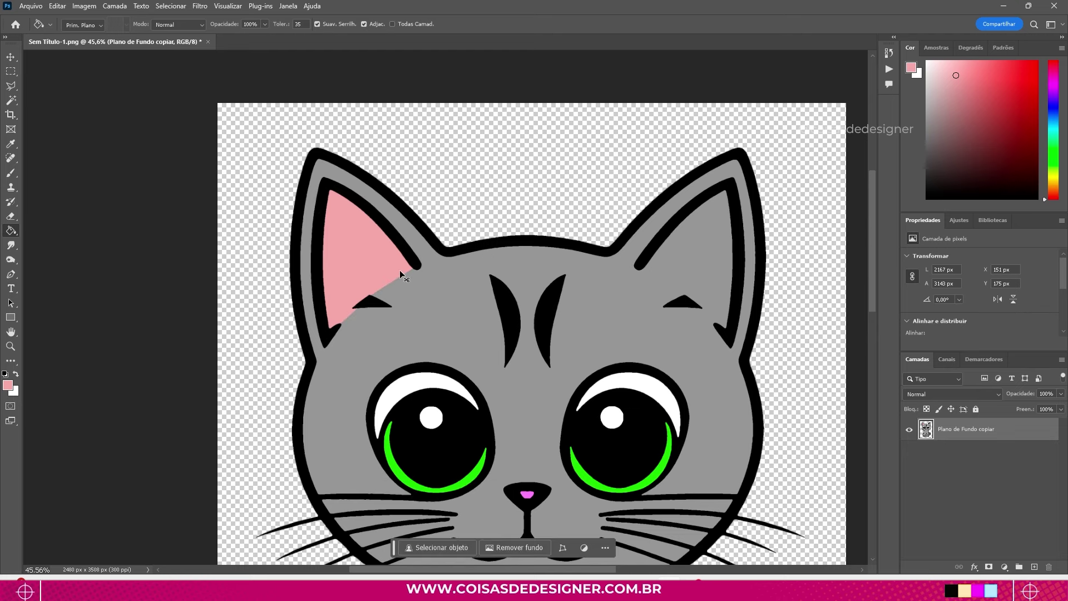
Zoom in and outline the right inner ear with a polygonal selection
{"action": "scroll", "coordinate": [328, 221], "scroll_direction": "down", "scroll_amount": 3}
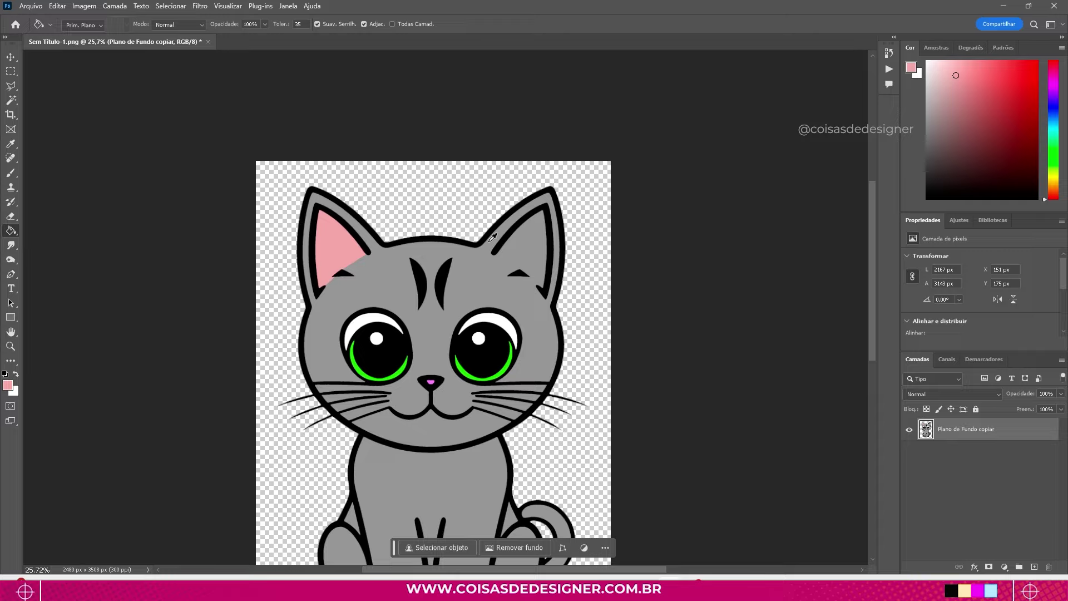
{"action": "scroll", "coordinate": [492, 237], "scroll_direction": "up", "scroll_amount": 3}
{"action": "scroll", "coordinate": [493, 237], "scroll_direction": "up", "scroll_amount": 2}
{"action": "scroll", "coordinate": [493, 237], "scroll_direction": "up", "scroll_amount": 1}
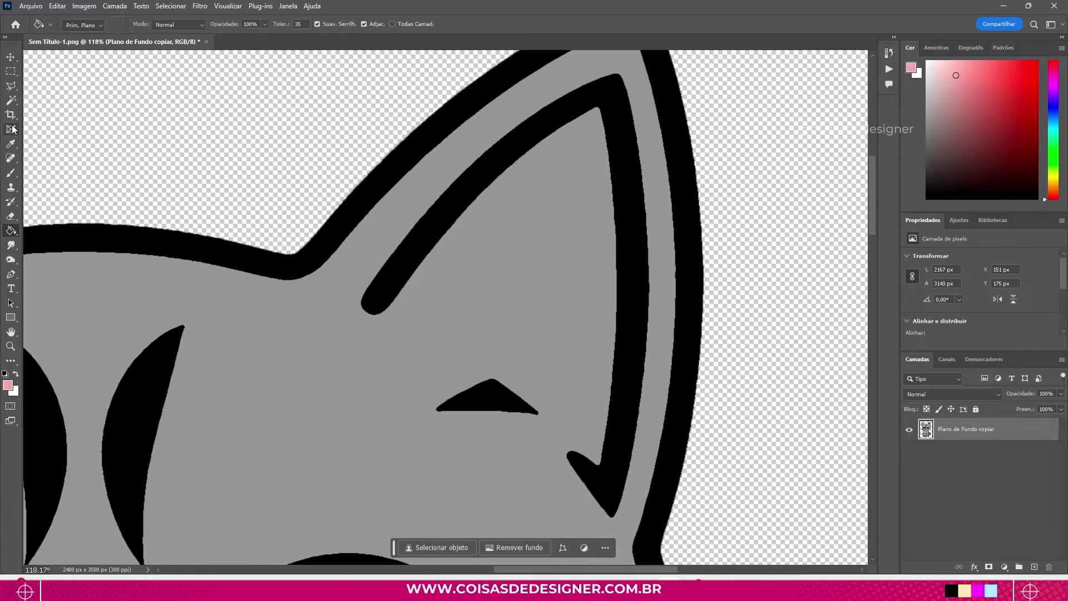
{"action": "left_click", "coordinate": [11, 86]}
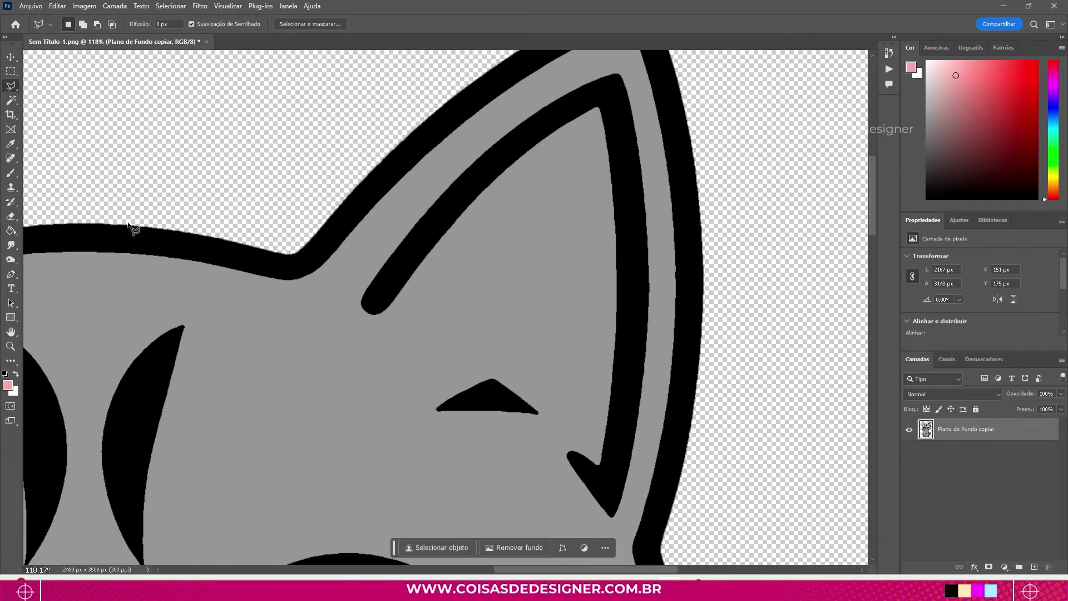
{"action": "left_click", "coordinate": [593, 95]}
{"action": "left_click", "coordinate": [484, 176]}
{"action": "left_click", "coordinate": [393, 267]}
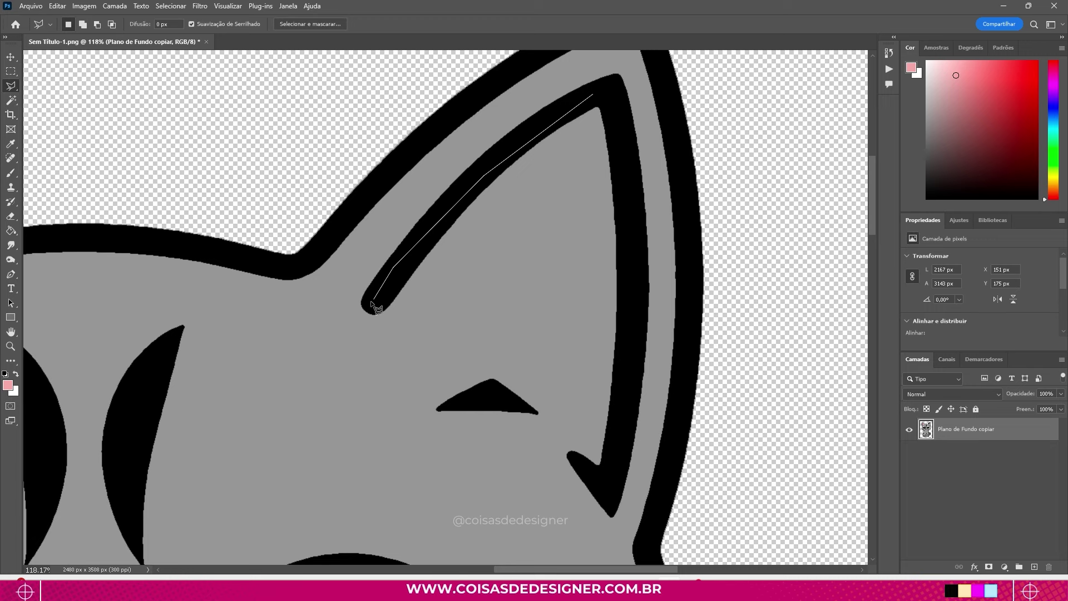
{"action": "left_click", "coordinate": [374, 305]}
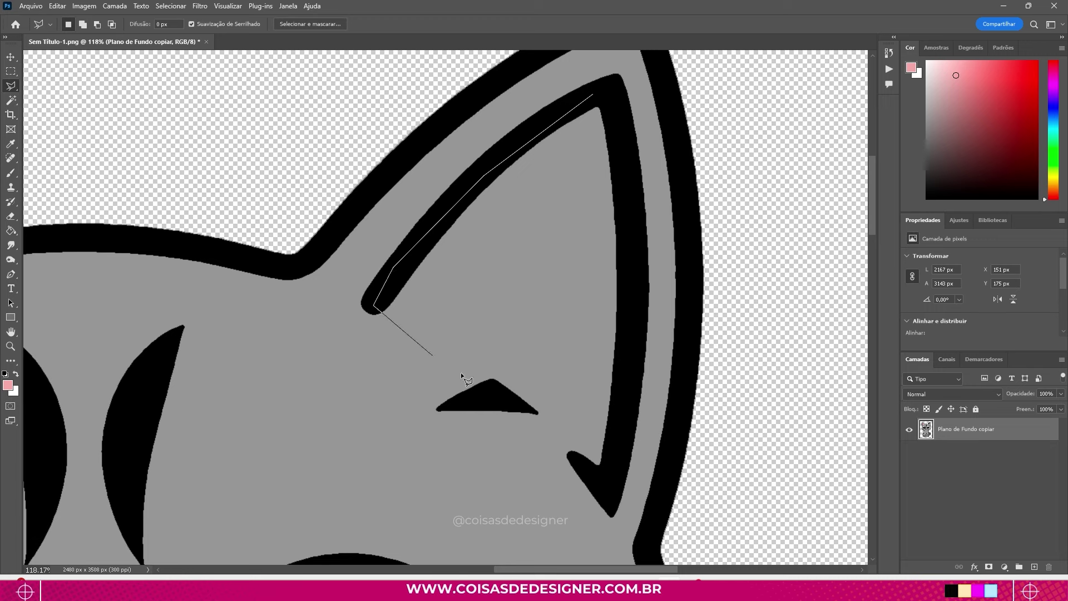
{"action": "left_click", "coordinate": [594, 477]}
{"action": "left_click", "coordinate": [622, 445]}
{"action": "left_click", "coordinate": [634, 294]}
{"action": "left_click", "coordinate": [623, 118]}
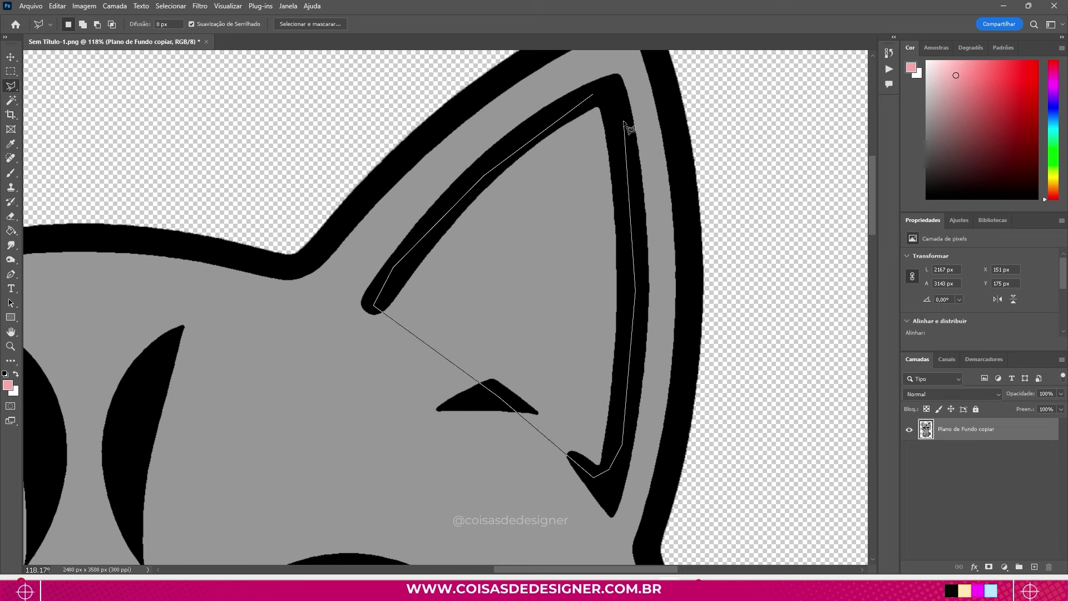
{"action": "double_click", "coordinate": [613, 92]}
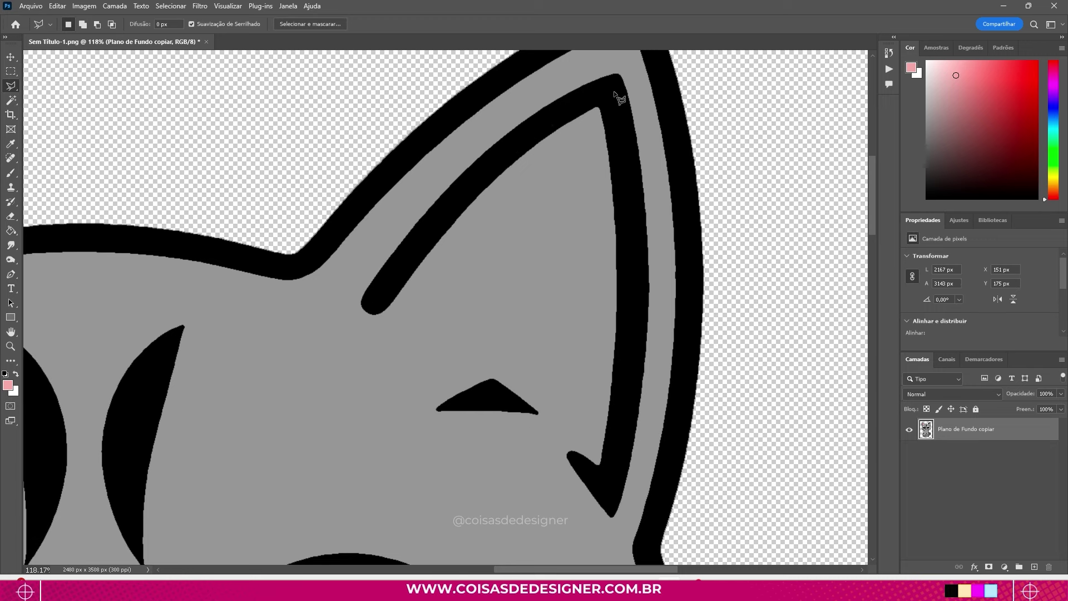
Fill the right inner ear with the same light pink and deselect
{"action": "left_click", "coordinate": [10, 230]}
{"action": "left_click", "coordinate": [524, 255]}
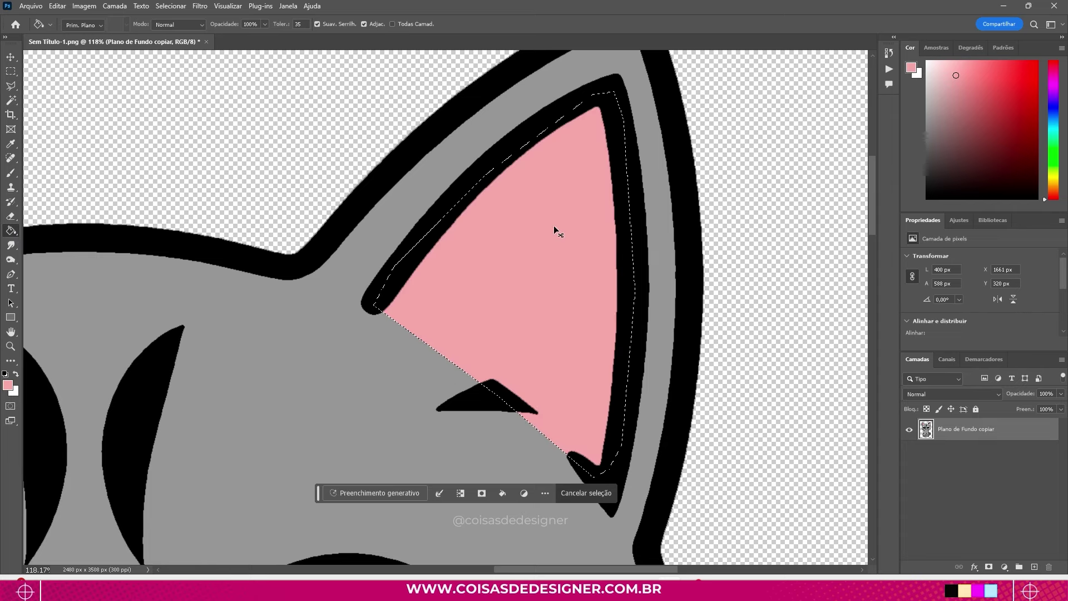
{"action": "key", "text": "ctrl+d"}
{"action": "scroll", "coordinate": [571, 109], "scroll_direction": "down", "scroll_amount": 3}
{"action": "scroll", "coordinate": [572, 109], "scroll_direction": "down", "scroll_amount": 2}
{"action": "scroll", "coordinate": [571, 109], "scroll_direction": "down", "scroll_amount": 2}
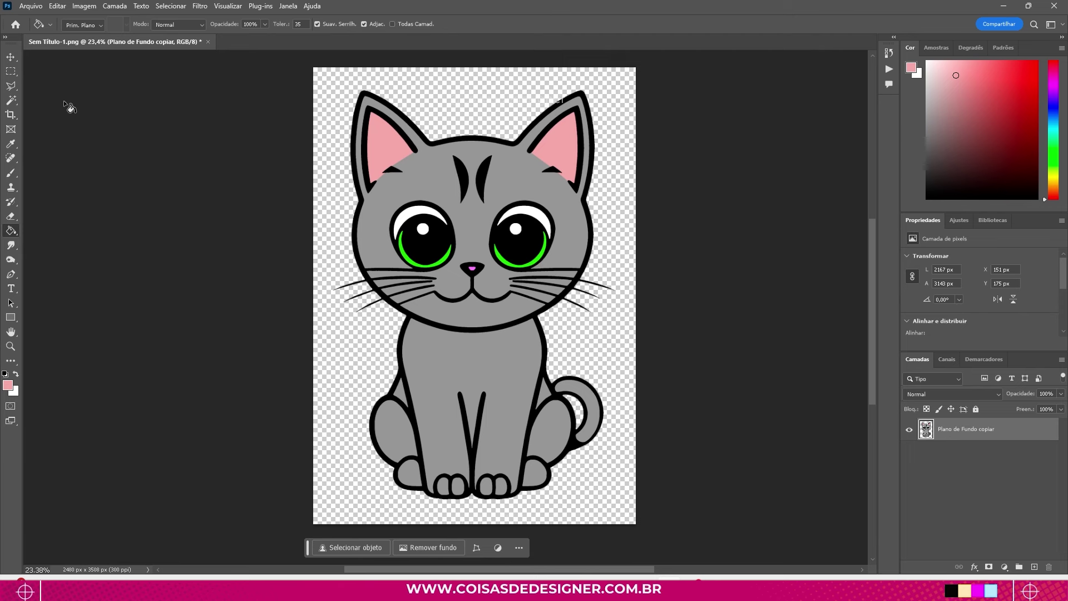
{"action": "left_click", "coordinate": [11, 86]}
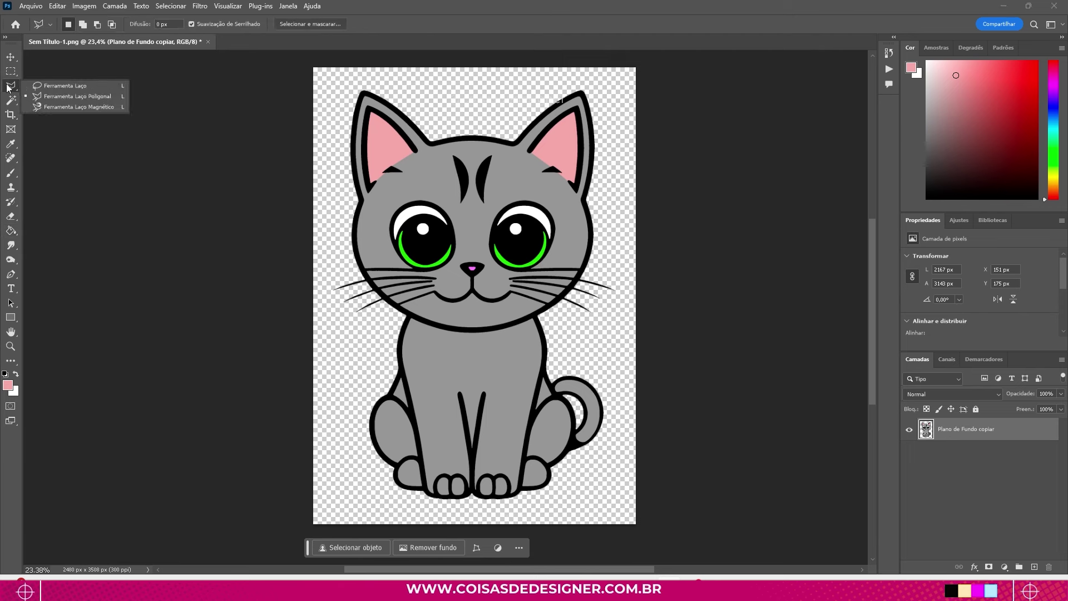
{"action": "left_click", "coordinate": [64, 88]}
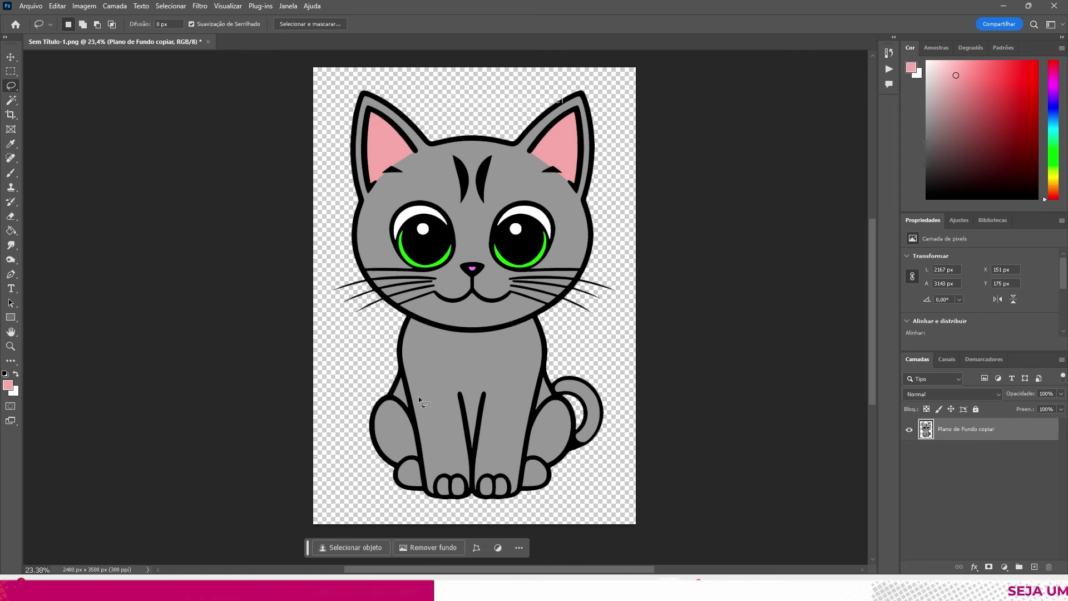
Draw a freehand Lasso selection around the cat's left hind leg and front paw
{"action": "left_click_drag", "start_coordinate": [440, 333], "coordinate": [434, 327]}
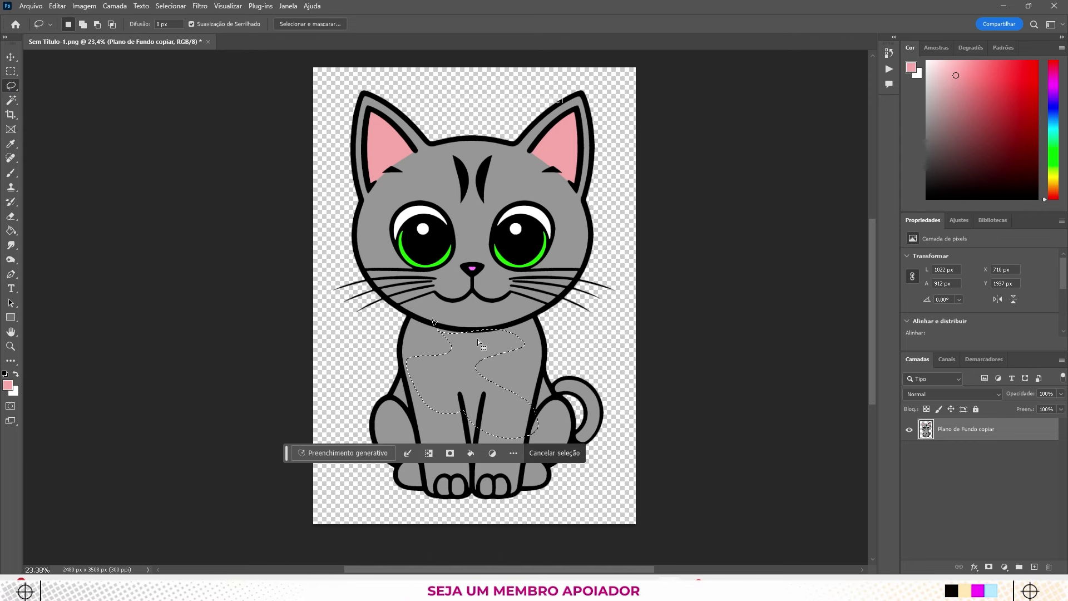
{"action": "left_click", "coordinate": [472, 425]}
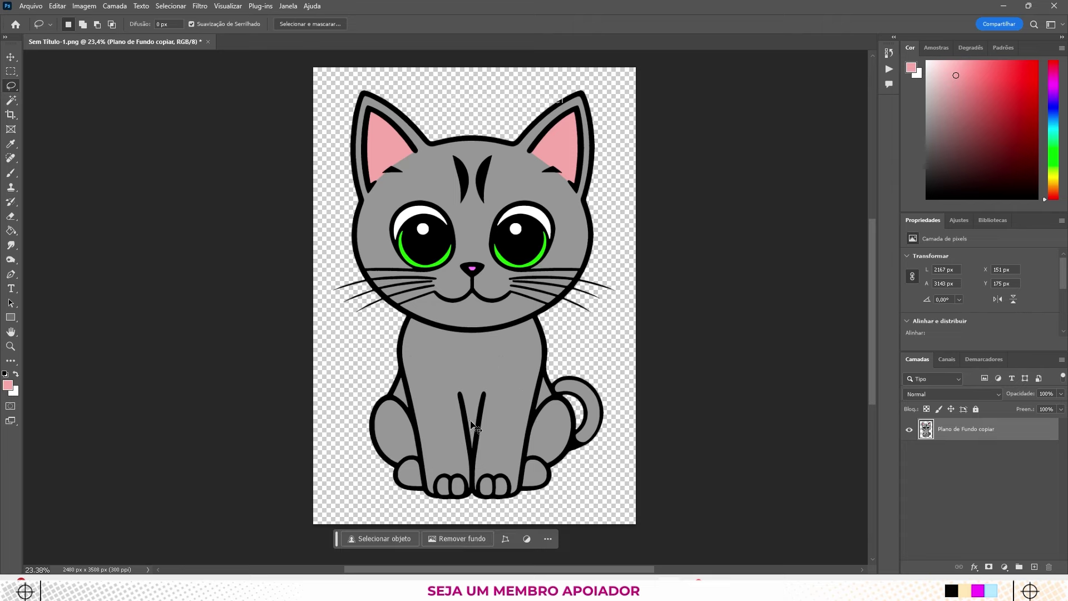
{"action": "scroll", "coordinate": [406, 286], "scroll_direction": "down", "scroll_amount": 2}
{"action": "scroll", "coordinate": [406, 286], "scroll_direction": "up", "scroll_amount": 2}
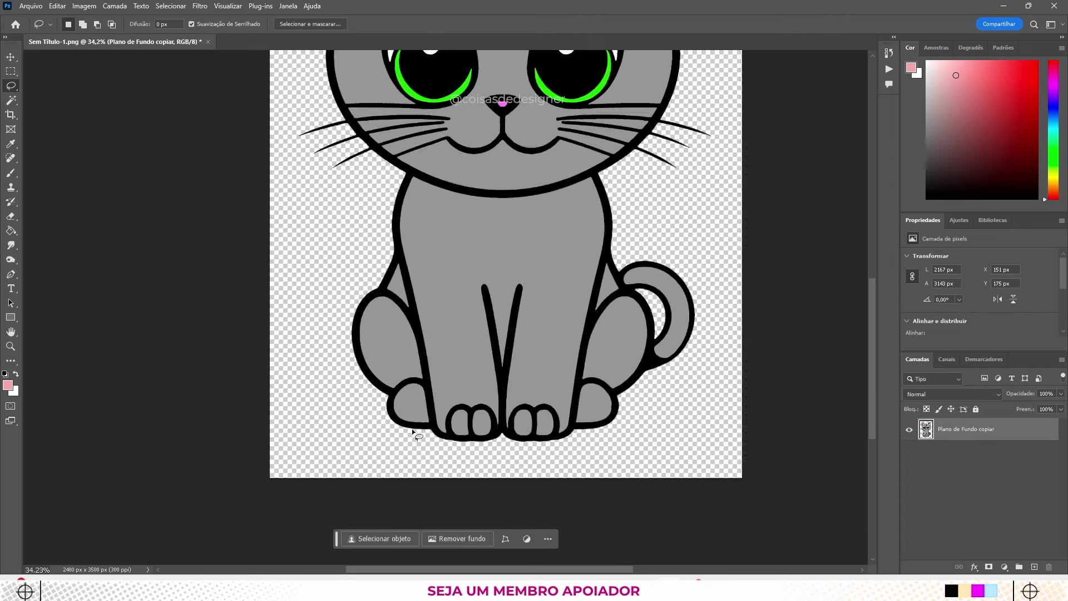
{"action": "scroll", "coordinate": [389, 223], "scroll_direction": "up", "scroll_amount": 3}
{"action": "scroll", "coordinate": [368, 134], "scroll_direction": "up", "scroll_amount": 3}
{"action": "scroll", "coordinate": [367, 134], "scroll_direction": "up", "scroll_amount": 2}
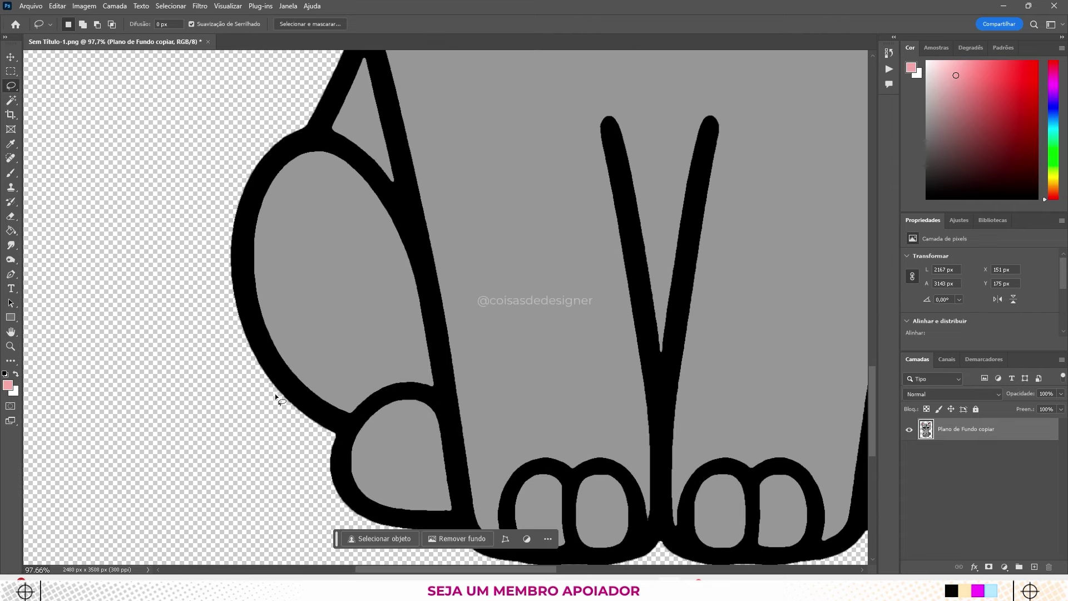
{"action": "left_click_drag", "start_coordinate": [247, 405], "coordinate": [246, 355]}
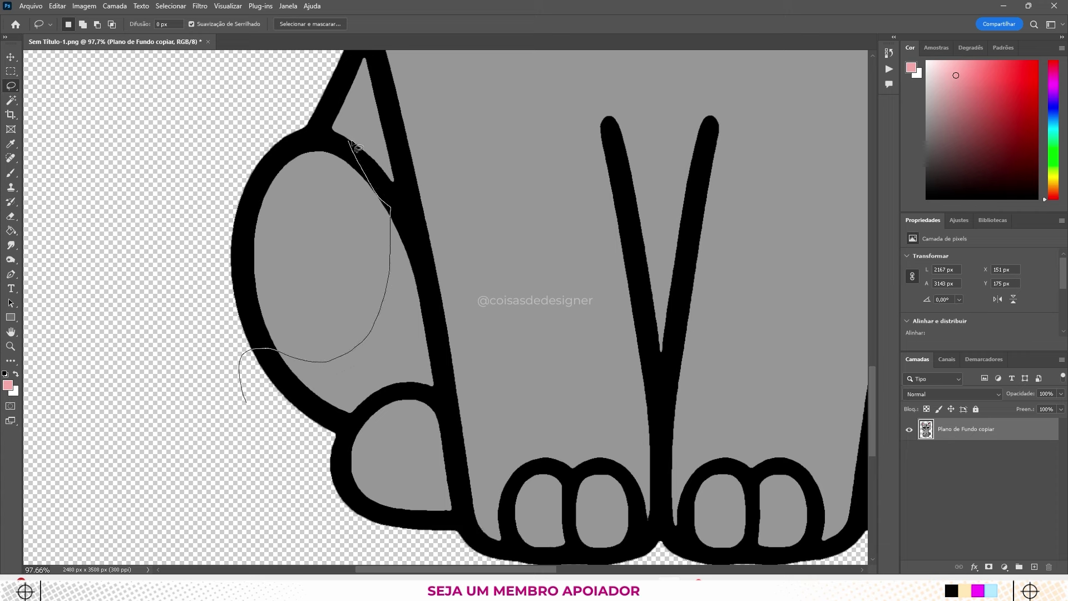
{"action": "left_click_drag", "start_coordinate": [388, 119], "coordinate": [436, 281]}
{"action": "mouse_move", "coordinate": [449, 378]}
{"action": "left_mouse_down"}
{"action": "mouse_move", "coordinate": [435, 392]}
{"action": "mouse_move", "coordinate": [377, 397]}
{"action": "left_mouse_up"}
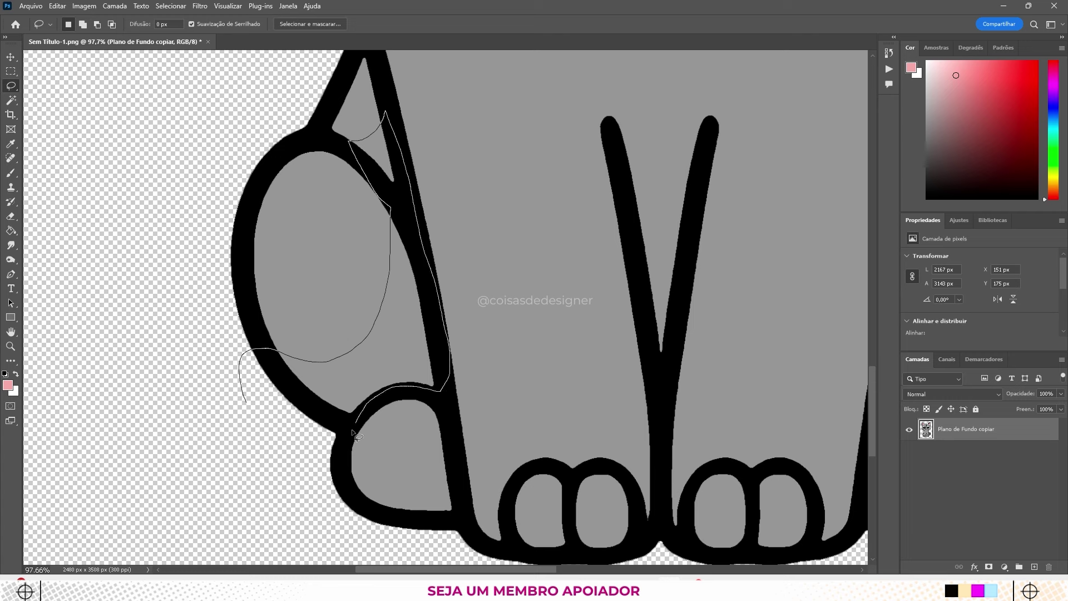
{"action": "mouse_move", "coordinate": [427, 465]}
{"action": "left_mouse_down"}
{"action": "mouse_move", "coordinate": [452, 446]}
{"action": "mouse_move", "coordinate": [463, 533]}
{"action": "mouse_move", "coordinate": [291, 525]}
{"action": "mouse_move", "coordinate": [267, 446]}
{"action": "left_mouse_up"}
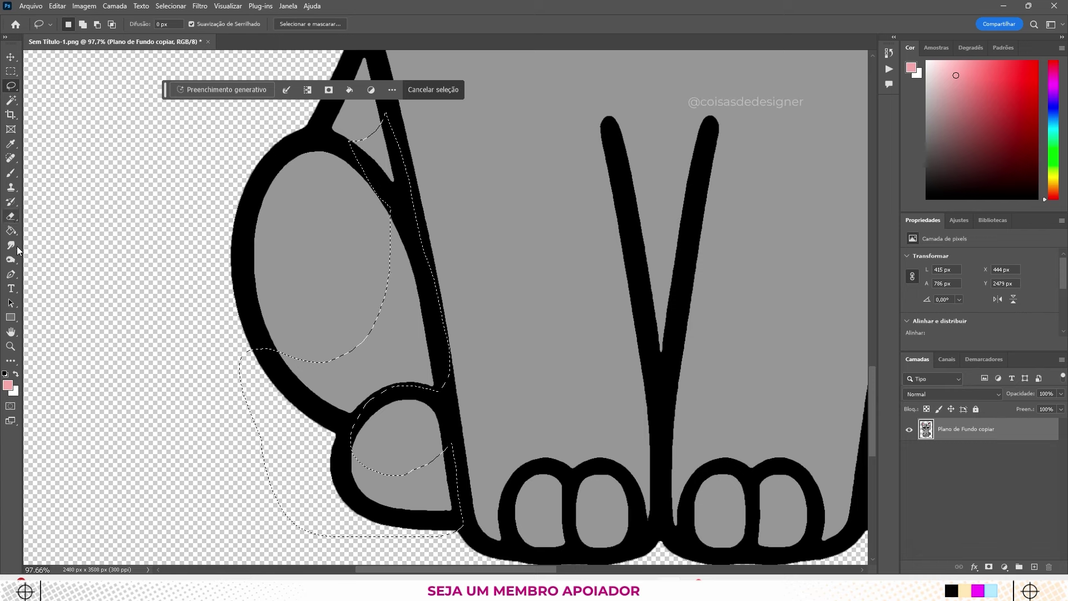
Fill the selected haunch and under-paw areas with a darker grey, then deselect
{"action": "left_click", "coordinate": [10, 230]}
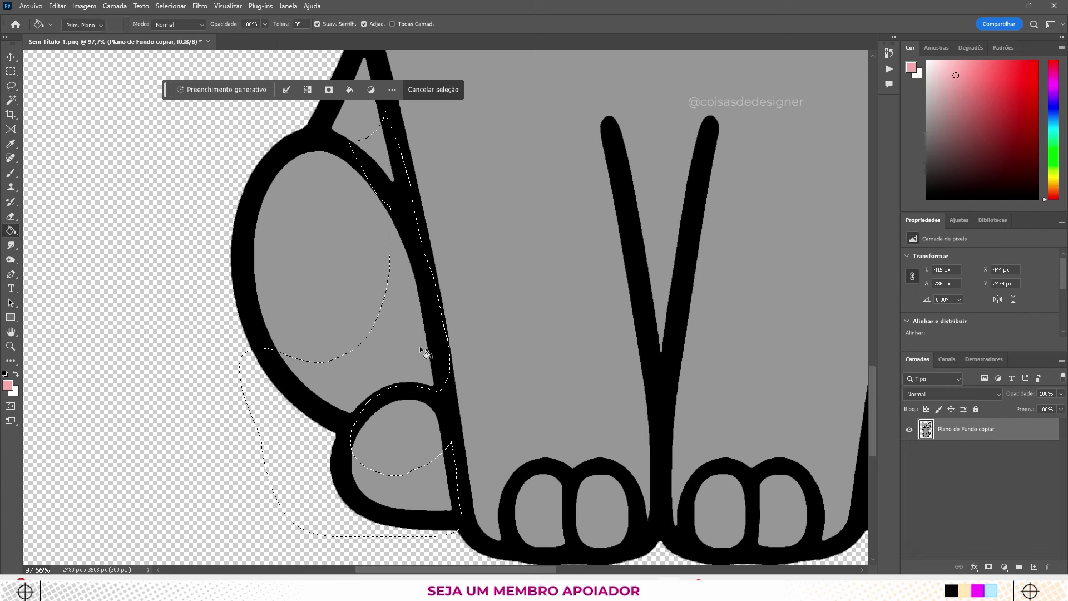
{"action": "left_click", "coordinate": [509, 216], "text": "alt"}
{"action": "left_click", "coordinate": [924, 142]}
{"action": "left_click", "coordinate": [394, 338]}
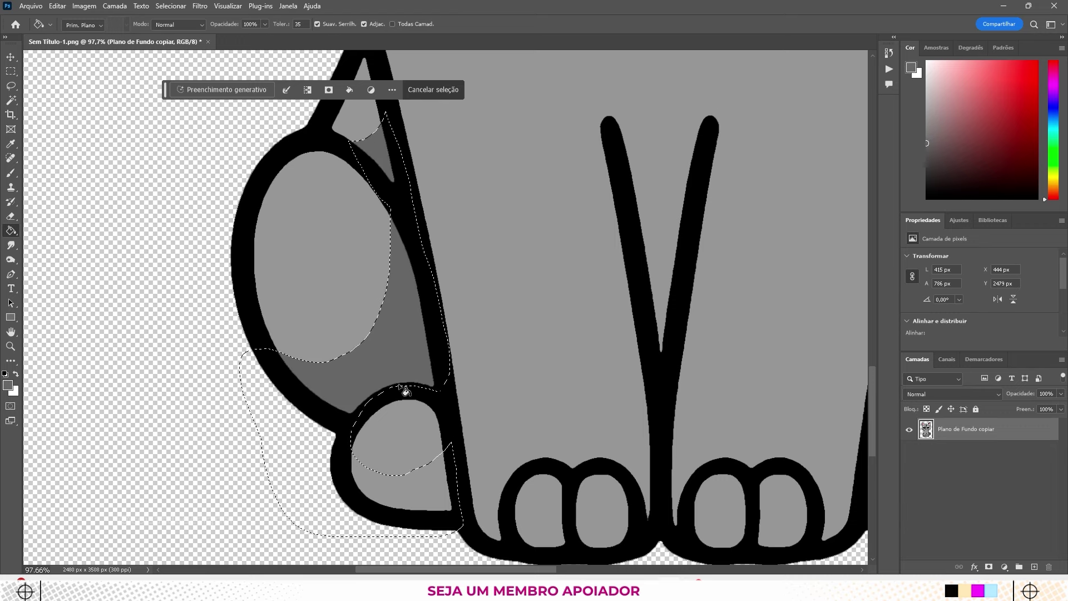
{"action": "left_click", "coordinate": [414, 485]}
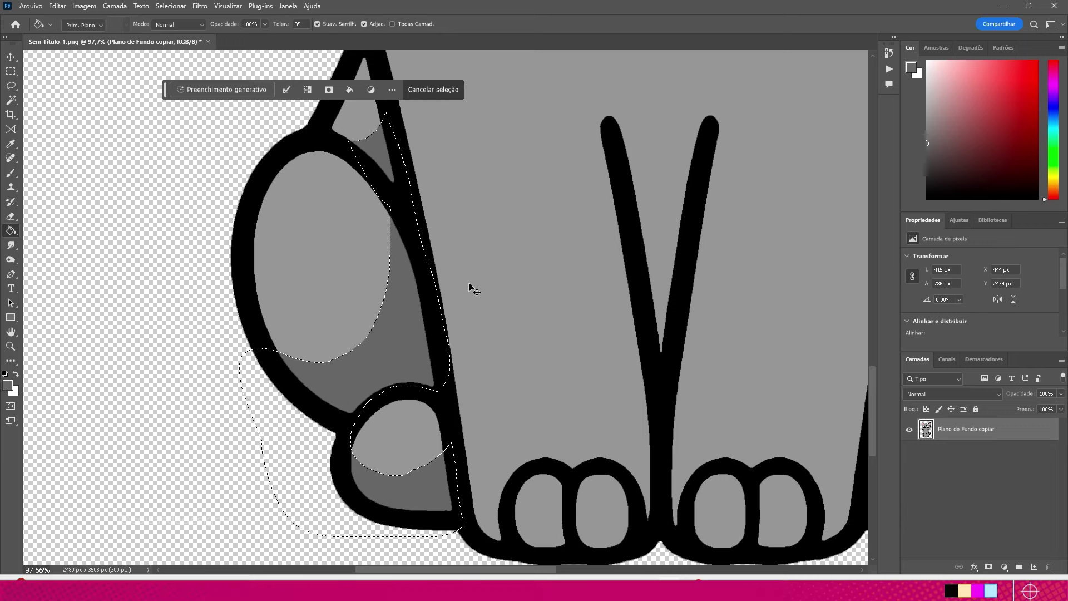
{"action": "key", "text": "ctrl+d"}
Lasso the shadow area along the bottom of the front paws
{"action": "scroll", "coordinate": [406, 274], "scroll_direction": "down", "scroll_amount": 3}
{"action": "scroll", "coordinate": [307, 263], "scroll_direction": "down", "scroll_amount": 3}
{"action": "scroll", "coordinate": [307, 263], "scroll_direction": "down", "scroll_amount": 1}
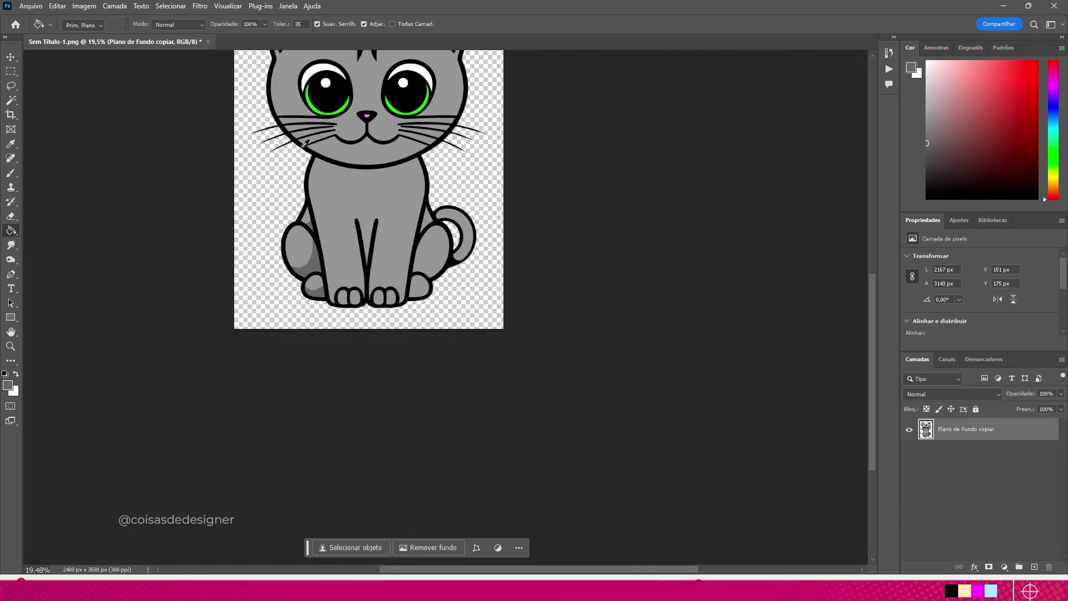
{"action": "scroll", "coordinate": [438, 388], "scroll_direction": "down", "scroll_amount": 2}
{"action": "scroll", "coordinate": [439, 388], "scroll_direction": "up", "scroll_amount": 2}
{"action": "scroll", "coordinate": [372, 134], "scroll_direction": "up", "scroll_amount": 3}
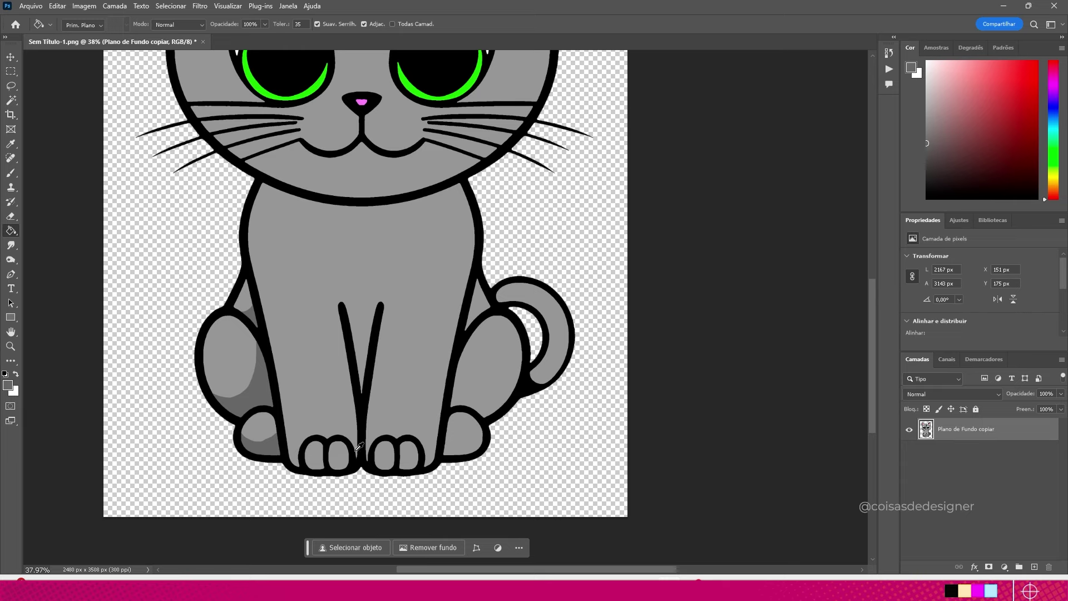
{"action": "scroll", "coordinate": [359, 447], "scroll_direction": "up", "scroll_amount": 2}
{"action": "scroll", "coordinate": [362, 491], "scroll_direction": "up", "scroll_amount": 2}
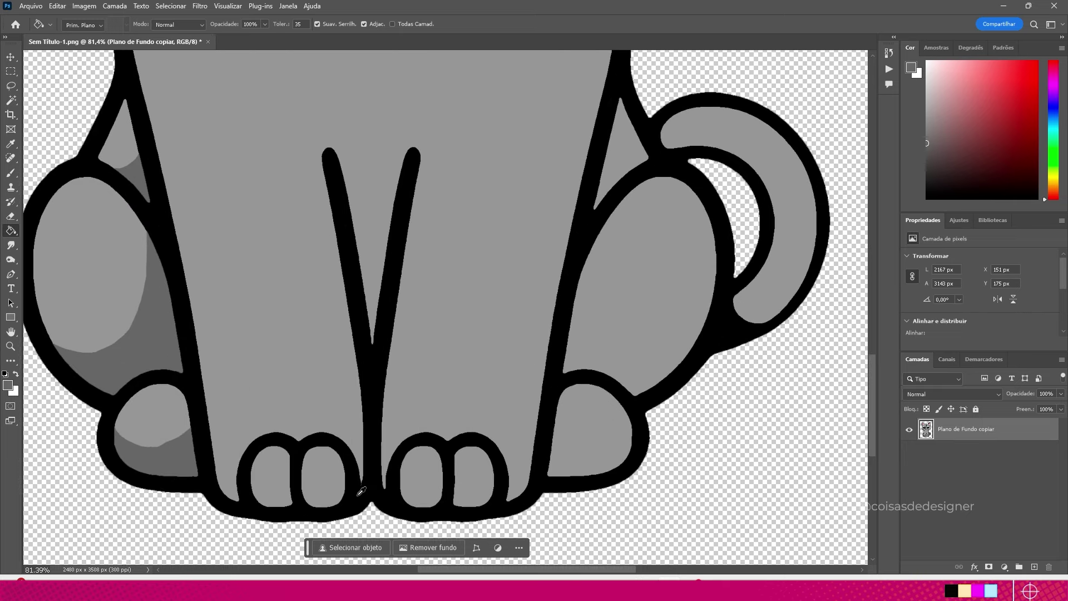
{"action": "left_click", "coordinate": [10, 86]}
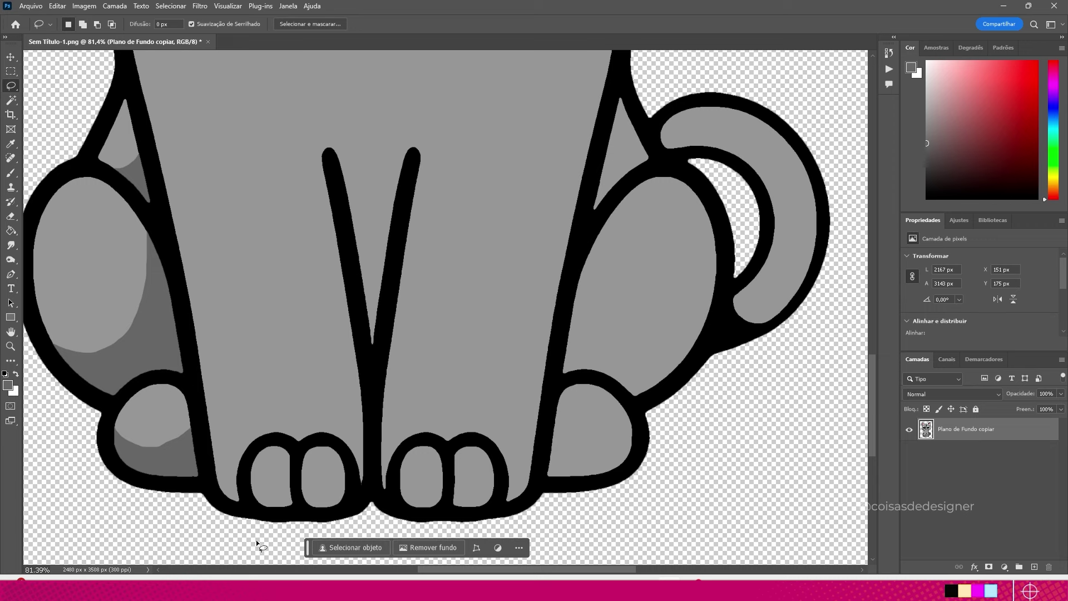
{"action": "left_click_drag", "start_coordinate": [362, 533], "coordinate": [320, 532]}
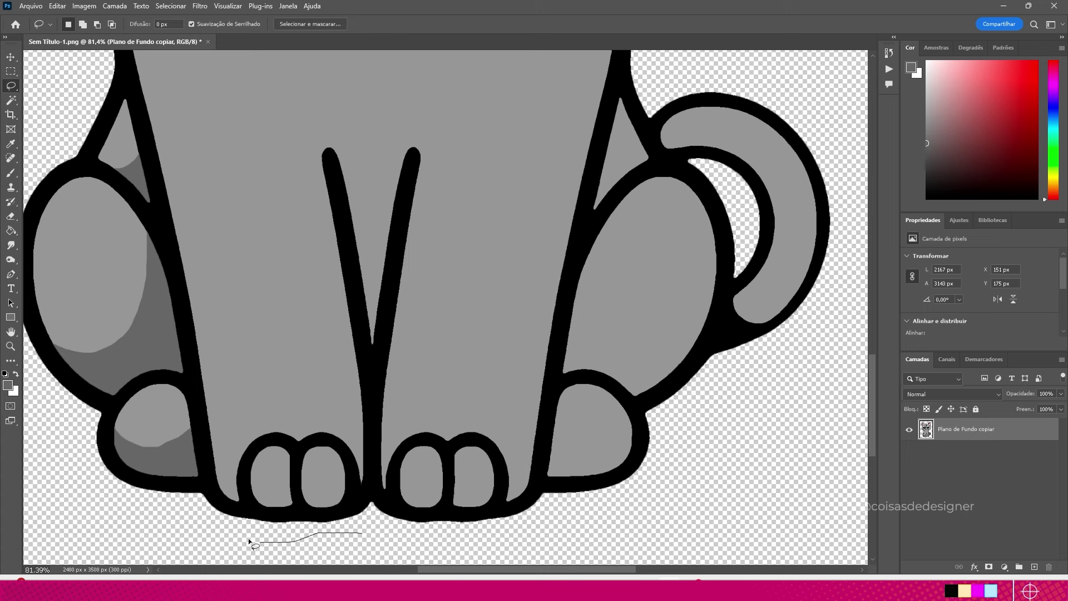
{"action": "left_click_drag", "start_coordinate": [249, 539], "coordinate": [205, 502]}
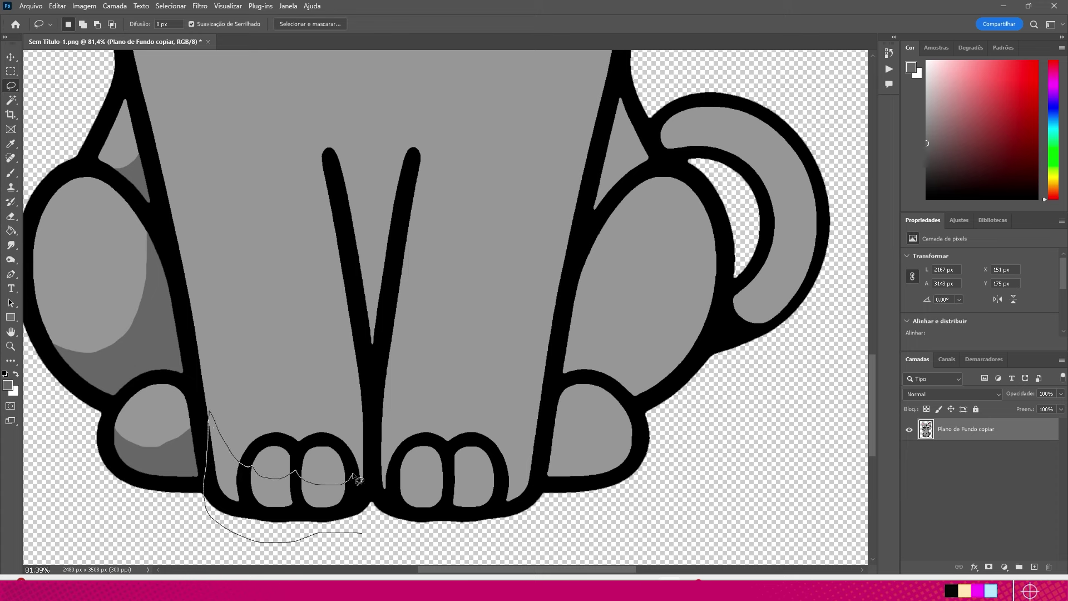
{"action": "left_click_drag", "start_coordinate": [356, 479], "coordinate": [371, 465]}
{"action": "left_click_drag", "start_coordinate": [540, 481], "coordinate": [453, 555]}
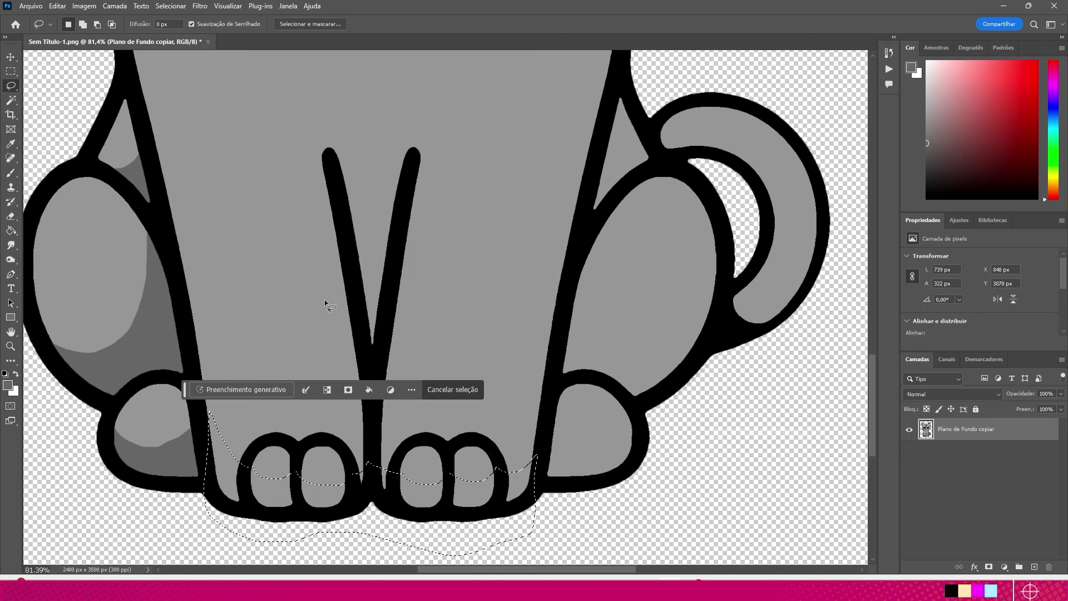
Add the gap between the front legs and the right hind paw to the selection
{"action": "key", "text": "shift"}
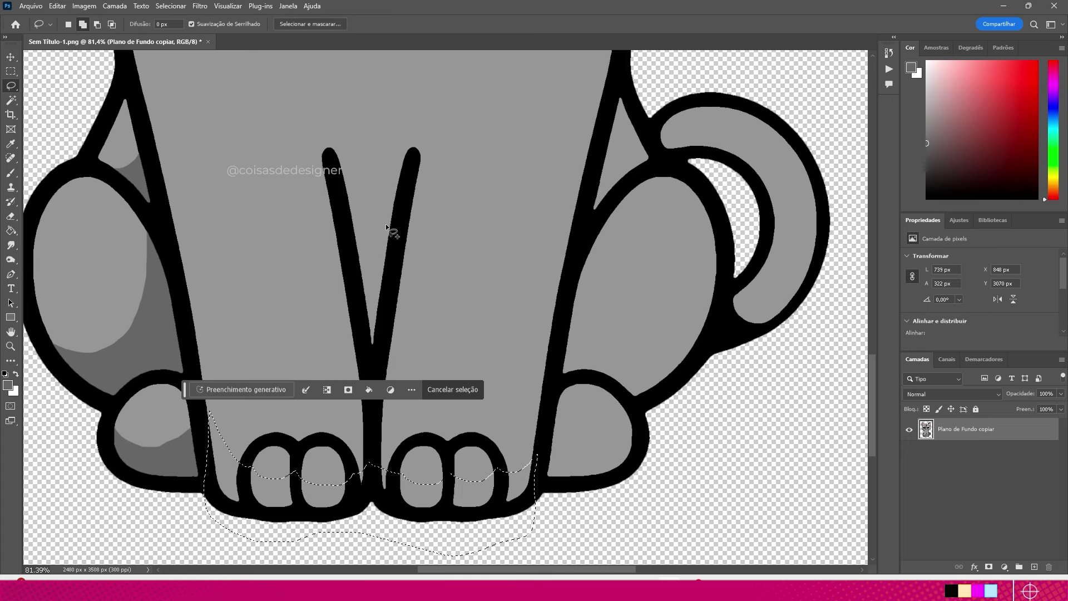
{"action": "mouse_move", "coordinate": [341, 210]}
{"action": "left_mouse_down"}
{"action": "mouse_move", "coordinate": [356, 220]}
{"action": "mouse_move", "coordinate": [387, 299]}
{"action": "mouse_move", "coordinate": [347, 248]}
{"action": "mouse_move", "coordinate": [343, 214]}
{"action": "left_mouse_up"}
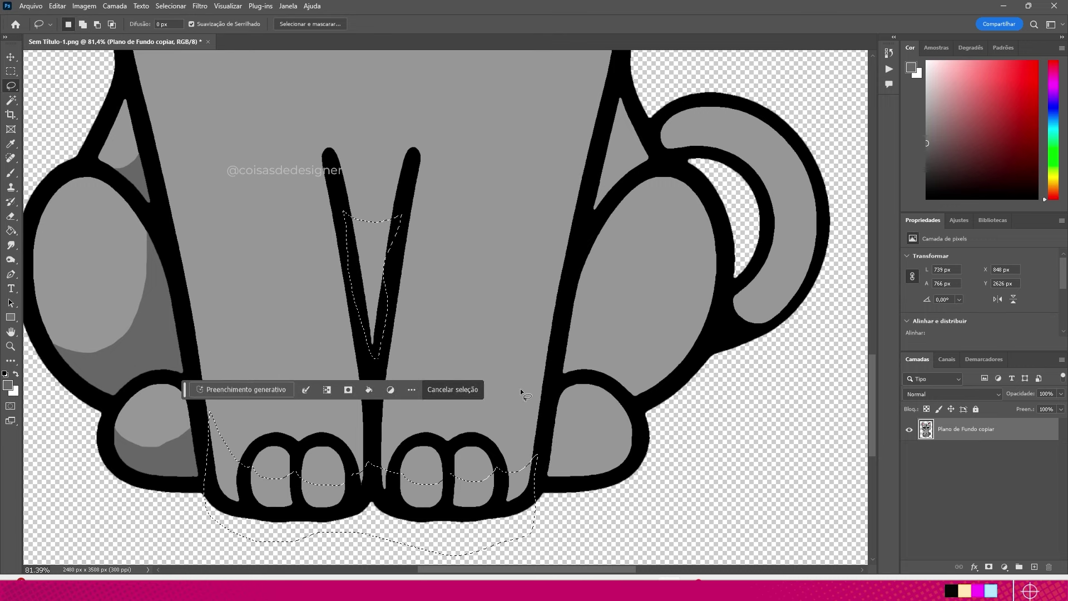
{"action": "mouse_move", "coordinate": [553, 395]}
{"action": "left_mouse_down"}
{"action": "mouse_move", "coordinate": [579, 436]}
{"action": "mouse_move", "coordinate": [622, 434]}
{"action": "mouse_move", "coordinate": [561, 409]}
{"action": "left_mouse_up"}
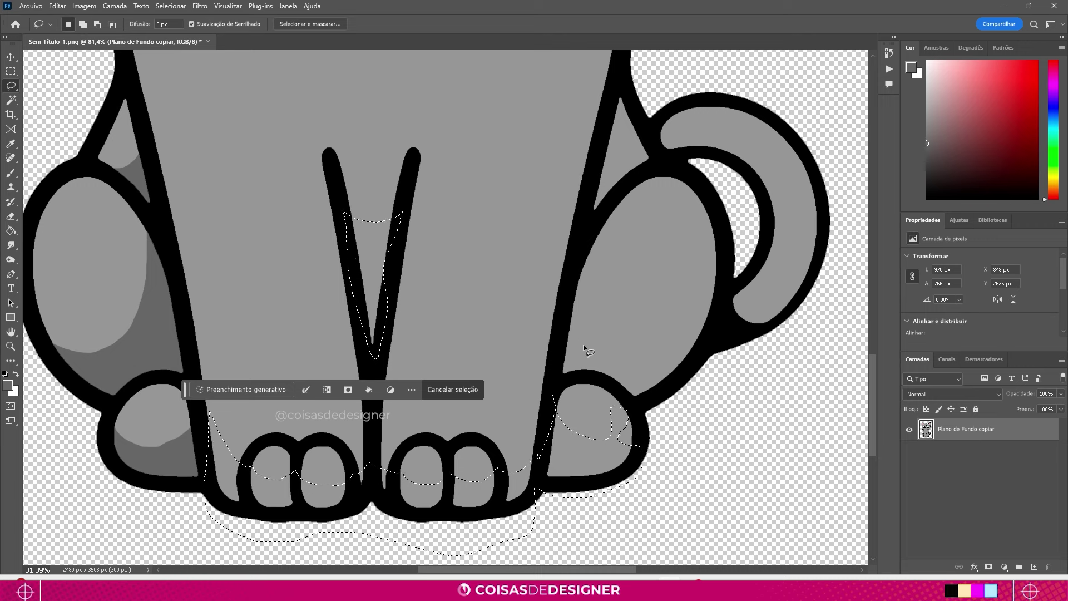
Trim the excess from the right leg part of the selection
{"action": "key", "text": "alt"}
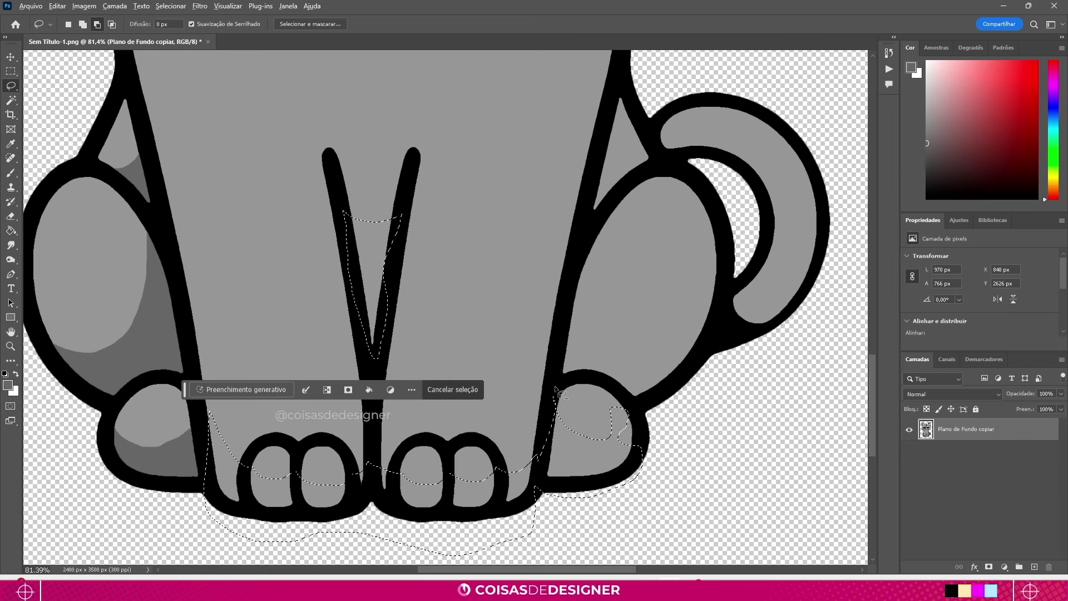
{"action": "left_click_drag", "start_coordinate": [556, 386], "coordinate": [573, 428]}
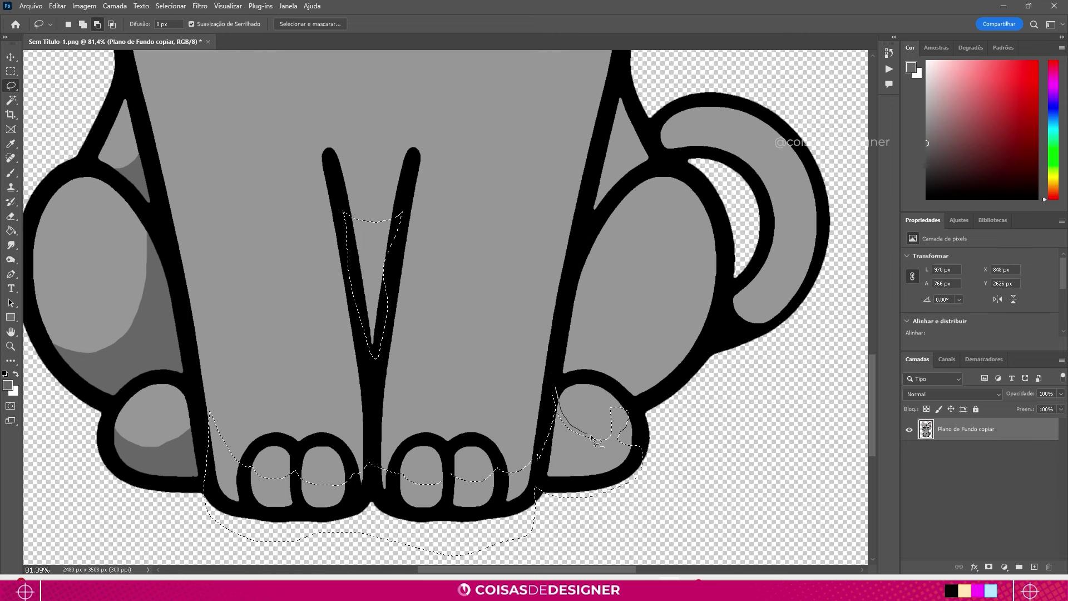
{"action": "mouse_move", "coordinate": [646, 445]}
{"action": "left_mouse_down"}
{"action": "mouse_move", "coordinate": [585, 372]}
{"action": "mouse_move", "coordinate": [576, 427]}
{"action": "left_mouse_up"}
{"action": "left_click_drag", "start_coordinate": [661, 438], "coordinate": [648, 443]}
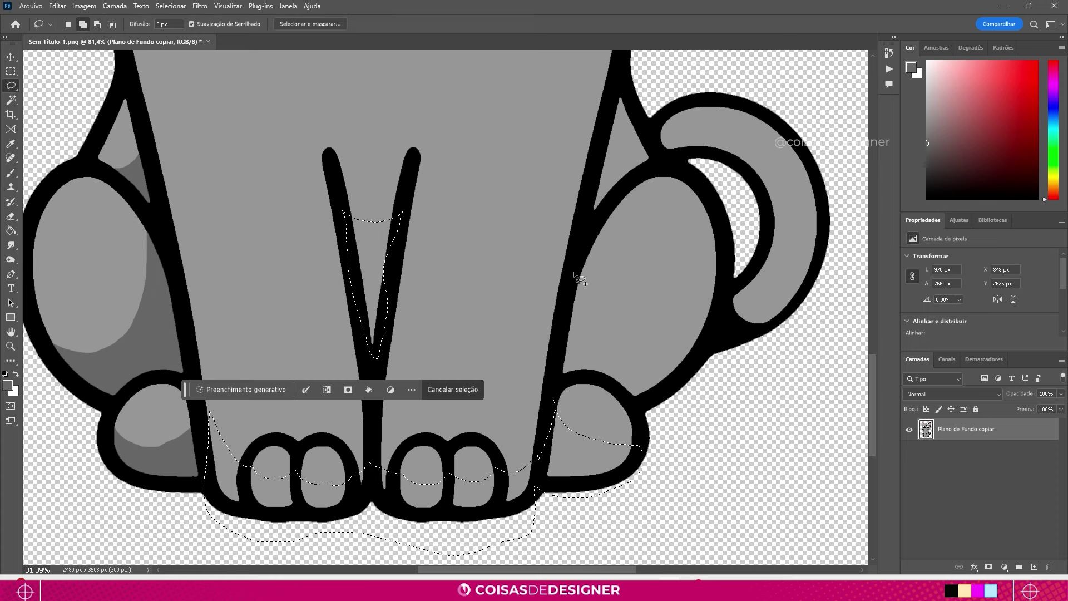
Add the right haunch, the neck under the head and the area beneath the smile
{"action": "mouse_move", "coordinate": [573, 273]}
{"action": "left_mouse_down"}
{"action": "mouse_move", "coordinate": [629, 346]}
{"action": "mouse_move", "coordinate": [700, 335]}
{"action": "mouse_move", "coordinate": [568, 392]}
{"action": "left_mouse_up"}
{"action": "left_click_drag", "start_coordinate": [594, 146], "coordinate": [628, 177]}
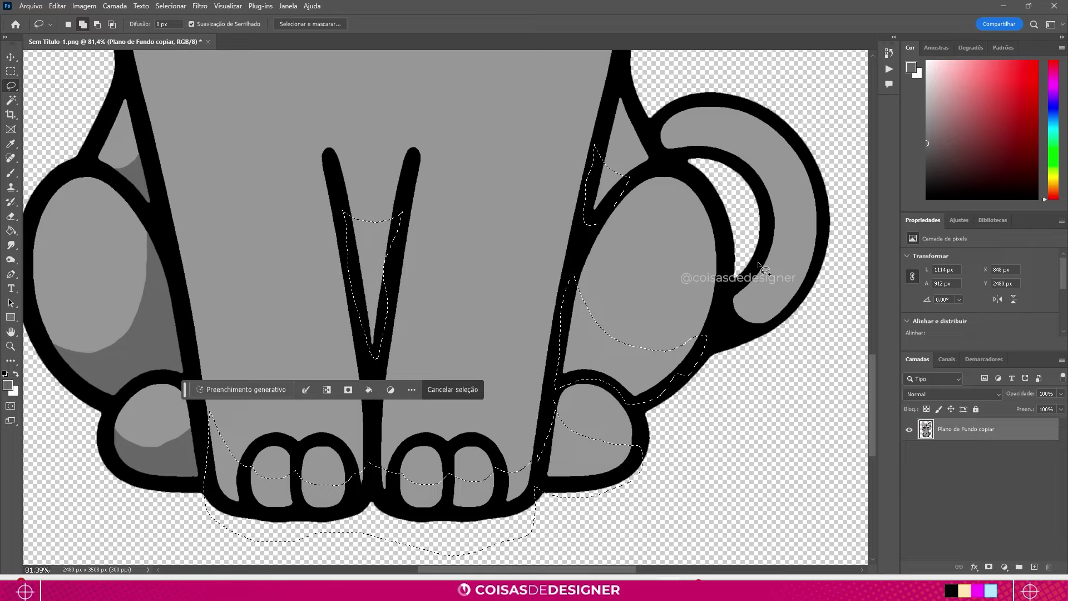
{"action": "scroll", "coordinate": [761, 267], "scroll_direction": "up", "scroll_amount": 5}
{"action": "mouse_move", "coordinate": [333, 258]}
{"action": "left_mouse_down"}
{"action": "mouse_move", "coordinate": [653, 312]}
{"action": "mouse_move", "coordinate": [389, 287]}
{"action": "left_mouse_up"}
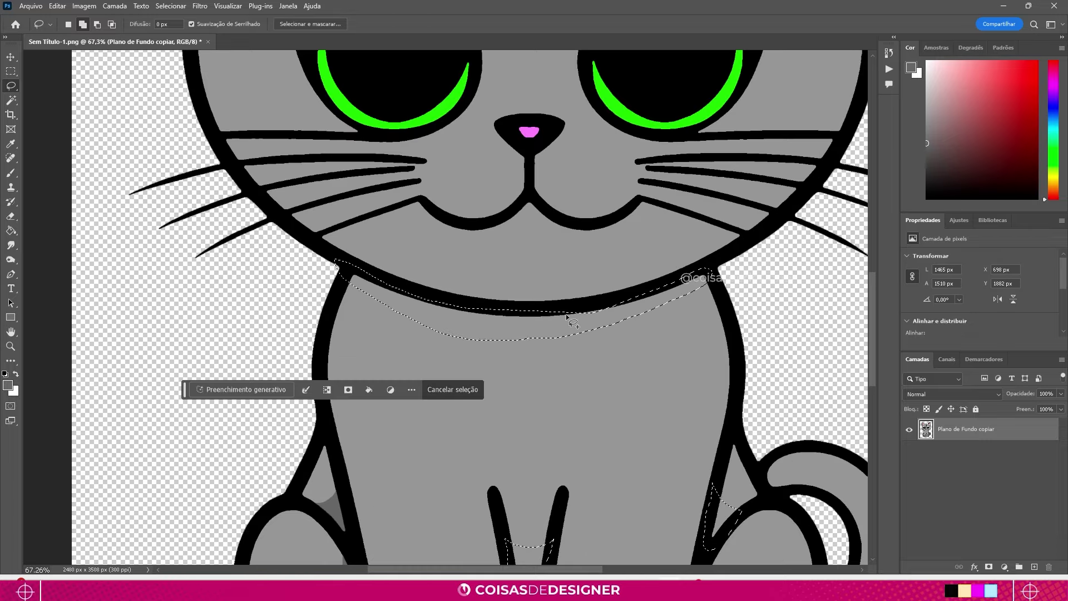
{"action": "mouse_move", "coordinate": [424, 200]}
{"action": "left_mouse_down"}
{"action": "mouse_move", "coordinate": [443, 222]}
{"action": "mouse_move", "coordinate": [426, 201]}
{"action": "mouse_move", "coordinate": [521, 253]}
{"action": "mouse_move", "coordinate": [470, 275]}
{"action": "left_mouse_up"}
{"action": "scroll", "coordinate": [520, 253], "scroll_direction": "up", "scroll_amount": 5}
{"action": "scroll", "coordinate": [361, 106], "scroll_direction": "down", "scroll_amount": 5}
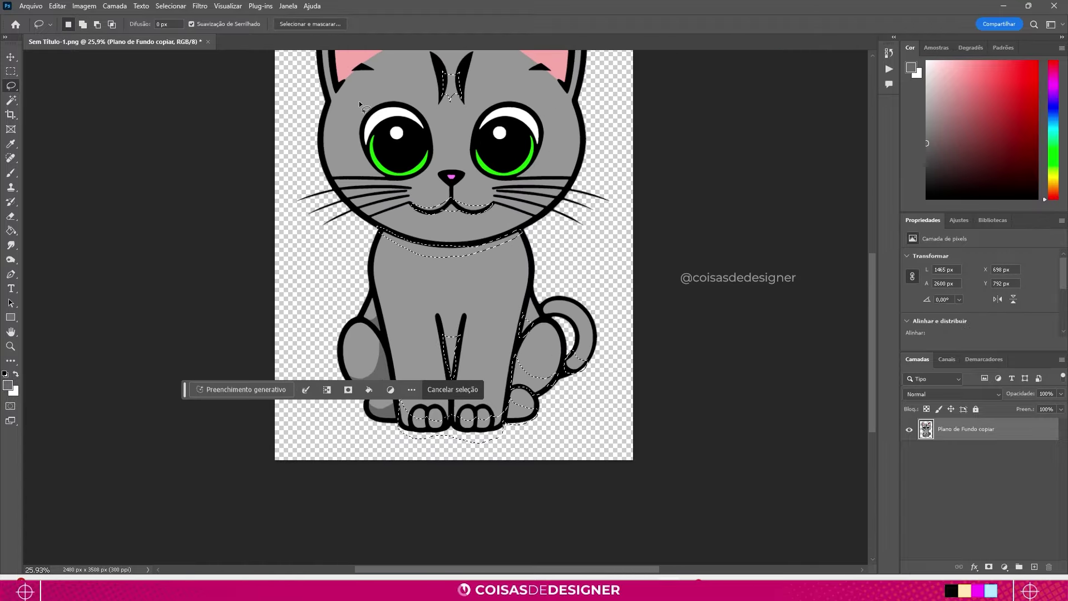
{"action": "scroll", "coordinate": [484, 111], "scroll_direction": "up", "scroll_amount": 1}
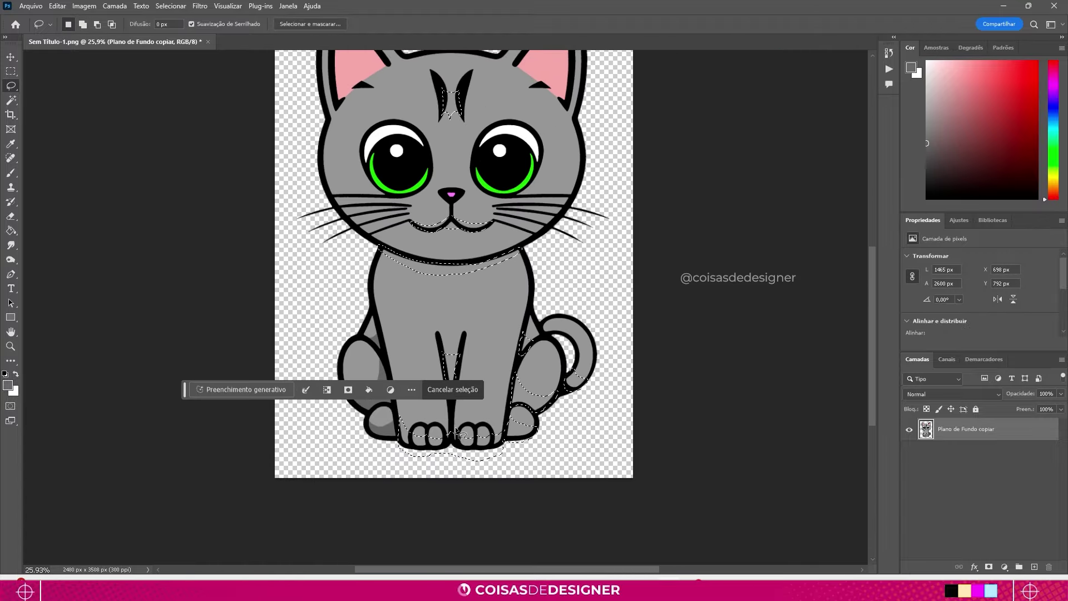
Fill the front paw toes, right hind paw, right leg, body gap and tail tip with darker grey
{"action": "left_click", "coordinate": [12, 230]}
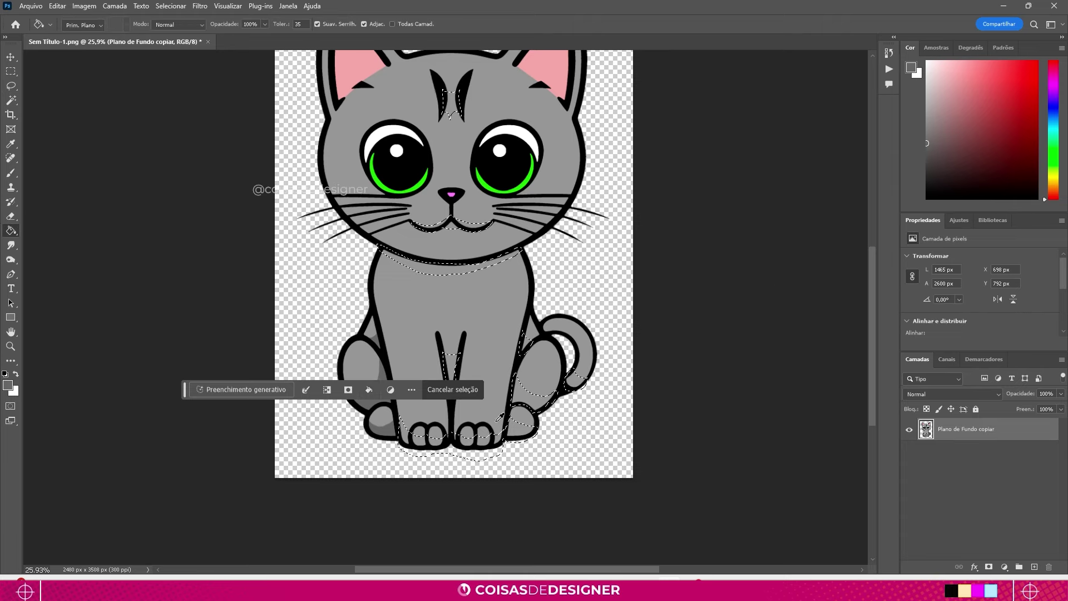
{"action": "scroll", "coordinate": [500, 416], "scroll_direction": "up", "scroll_amount": 2}
{"action": "scroll", "coordinate": [500, 416], "scroll_direction": "up", "scroll_amount": 2}
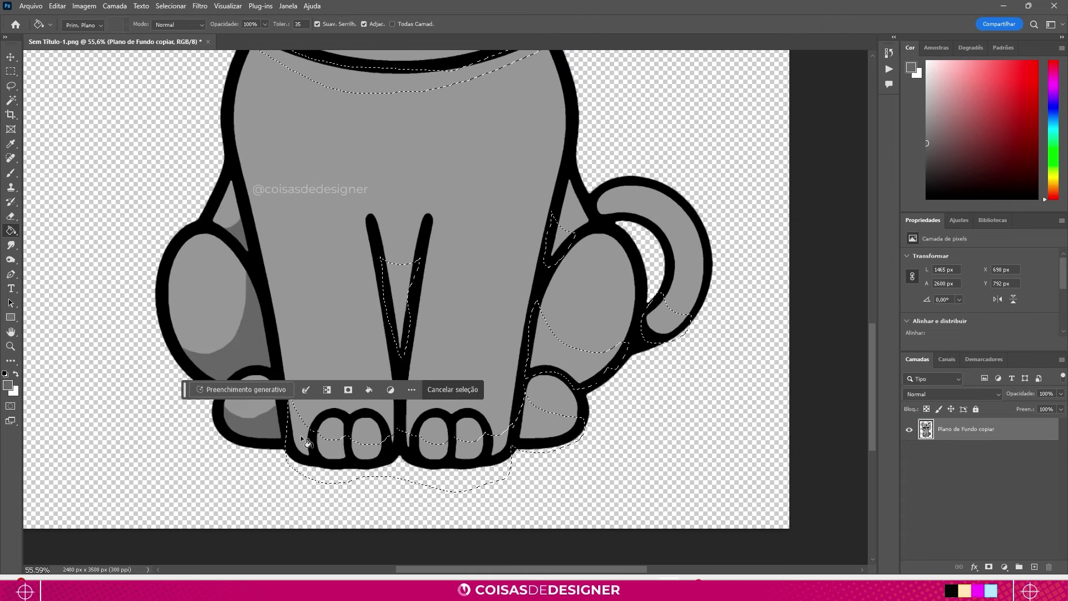
{"action": "left_click", "coordinate": [332, 451]}
{"action": "left_click", "coordinate": [365, 449]}
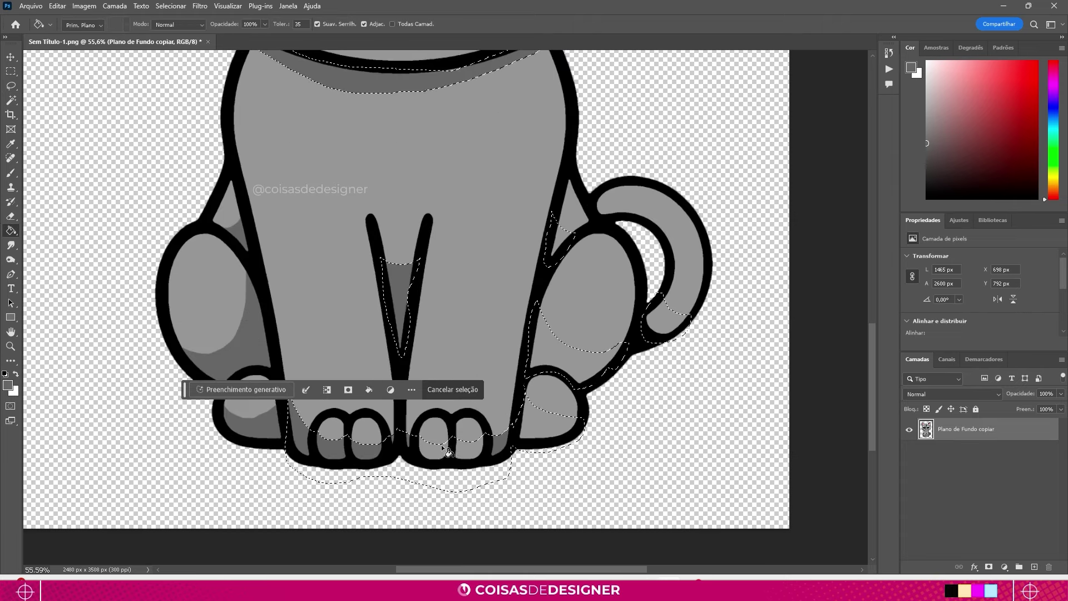
{"action": "left_click", "coordinate": [445, 454]}
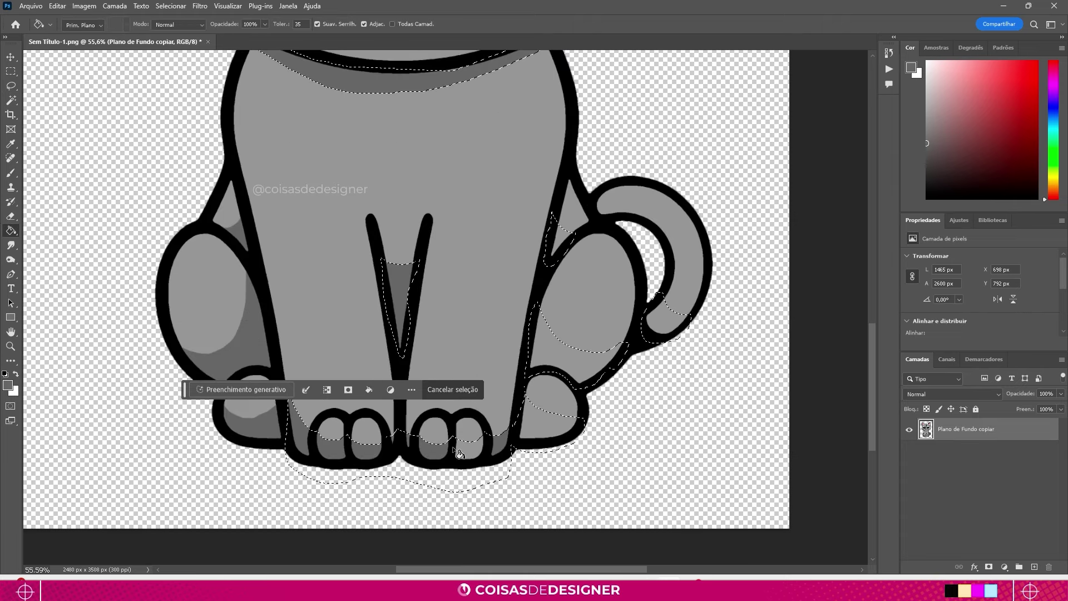
{"action": "left_click", "coordinate": [552, 425]}
{"action": "left_click", "coordinate": [545, 359]}
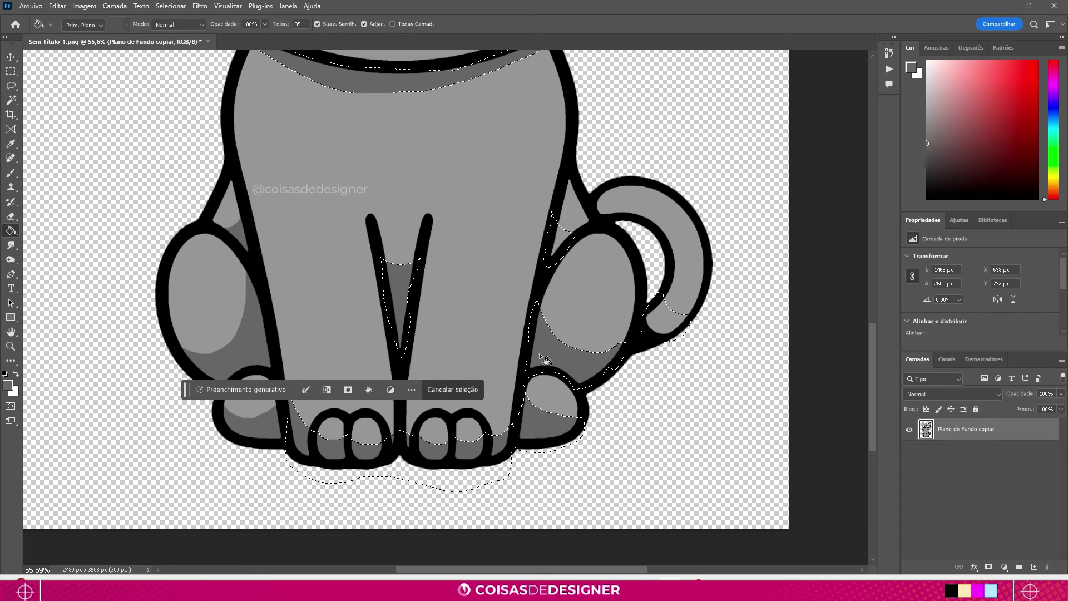
{"action": "left_click", "coordinate": [559, 239]}
{"action": "left_click", "coordinate": [661, 318]}
Fill the forehead gap between the stripes and the area under the smile darker grey
{"action": "scroll", "coordinate": [686, 374], "scroll_direction": "down", "scroll_amount": 2}
{"action": "scroll", "coordinate": [686, 374], "scroll_direction": "down", "scroll_amount": 2}
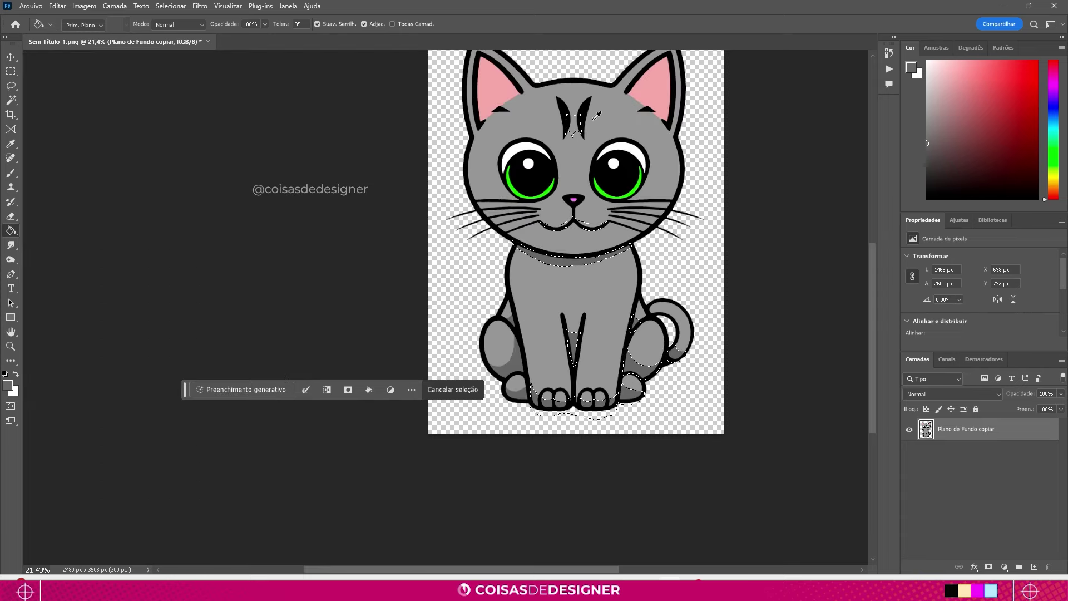
{"action": "scroll", "coordinate": [525, 408], "scroll_direction": "up", "scroll_amount": 2}
{"action": "scroll", "coordinate": [526, 408], "scroll_direction": "up", "scroll_amount": 2}
{"action": "left_click", "coordinate": [554, 147]}
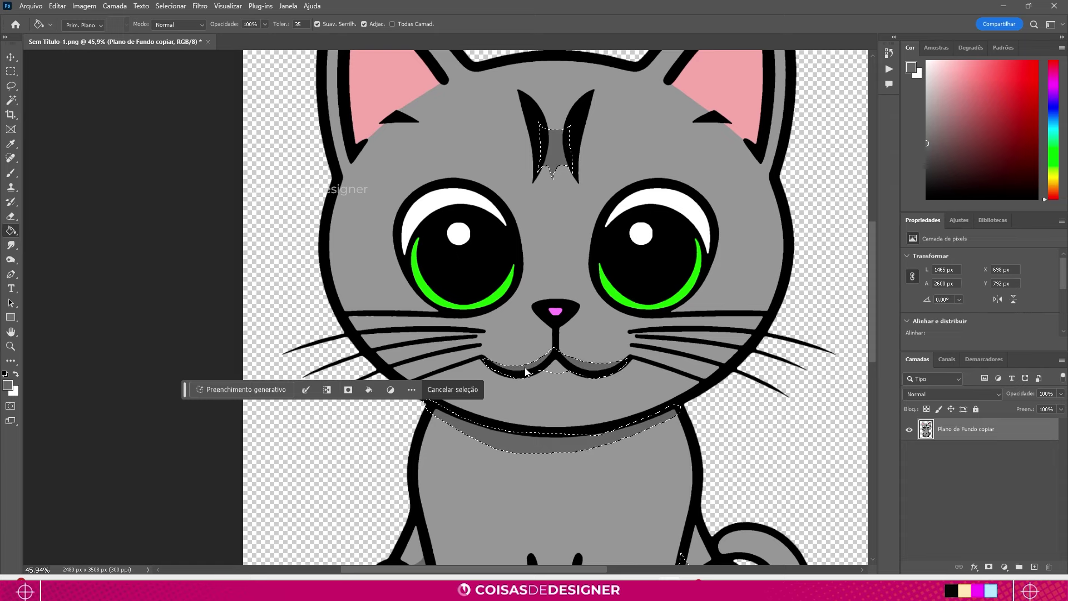
{"action": "left_click", "coordinate": [542, 377]}
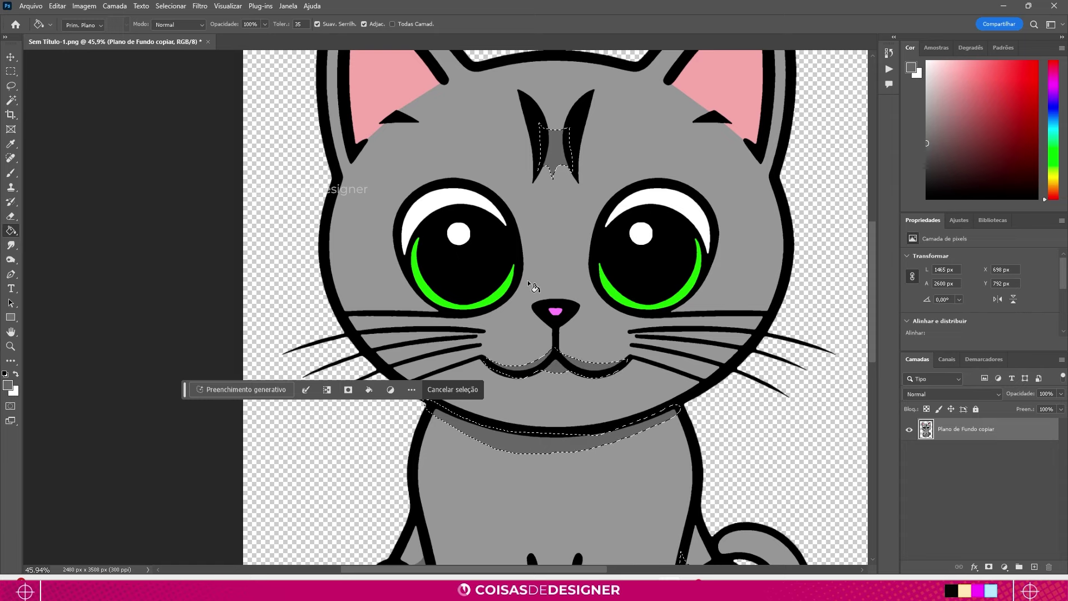
{"action": "scroll", "coordinate": [445, 233], "scroll_direction": "down", "scroll_amount": 2}
Clear the previous shadow selection
{"action": "scroll", "coordinate": [440, 228], "scroll_direction": "down", "scroll_amount": 2}
{"action": "key", "text": "ctrl+d"}
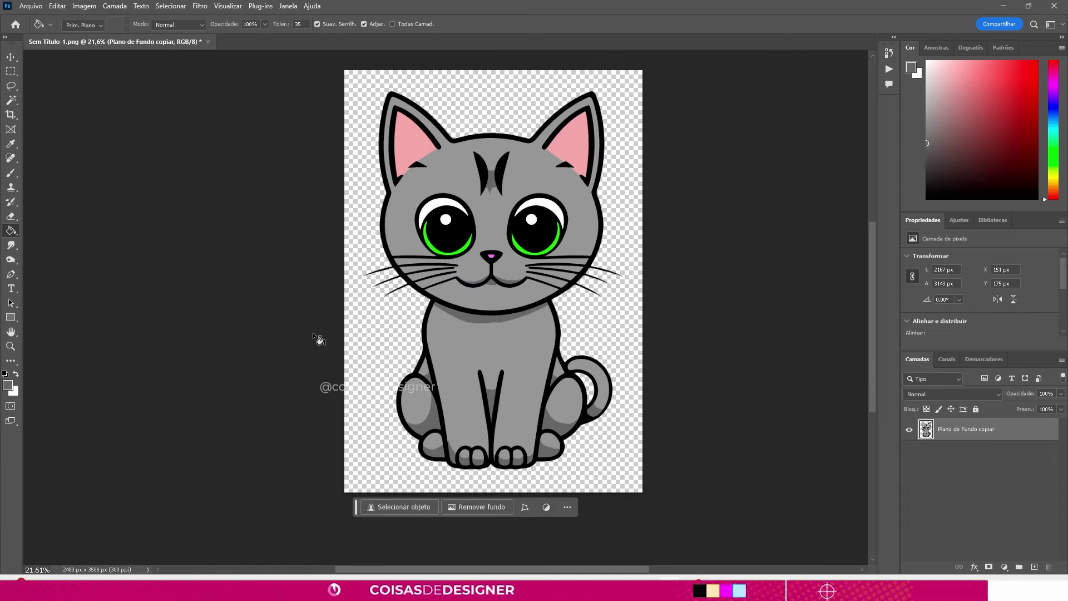
{"action": "scroll", "coordinate": [508, 327], "scroll_direction": "up", "scroll_amount": 1}
{"action": "scroll", "coordinate": [511, 330], "scroll_direction": "up", "scroll_amount": 1}
{"action": "scroll", "coordinate": [511, 330], "scroll_direction": "down", "scroll_amount": 2}
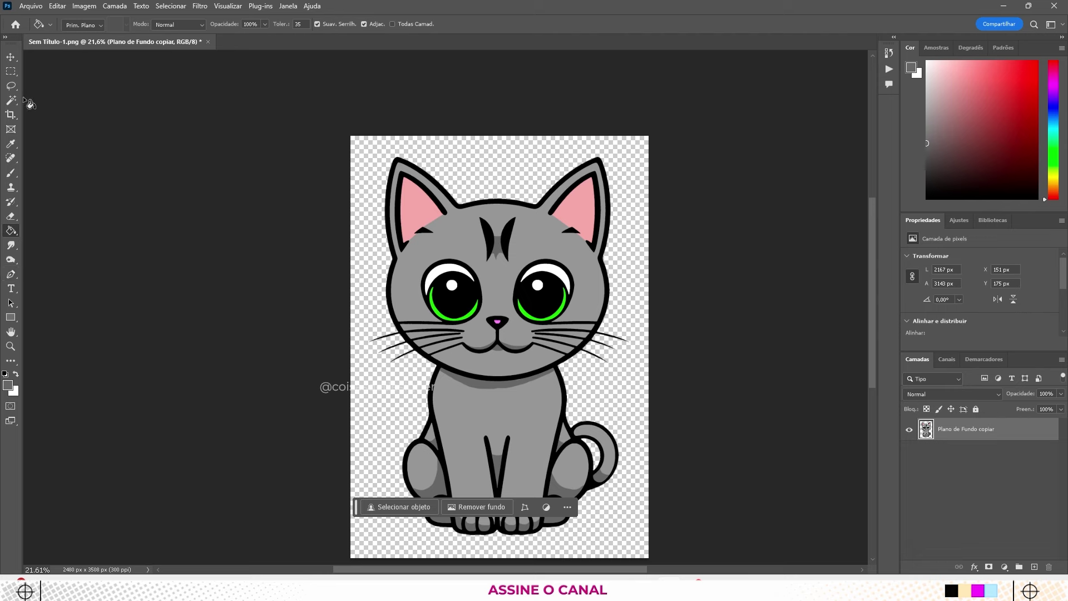
Lasso the upper parts of the left and right ears
{"action": "left_click", "coordinate": [10, 86]}
{"action": "scroll", "coordinate": [292, 204], "scroll_direction": "up", "scroll_amount": 5}
{"action": "left_click_drag", "start_coordinate": [303, 131], "coordinate": [304, 212]}
{"action": "scroll", "coordinate": [413, 243], "scroll_direction": "right", "scroll_amount": 5}
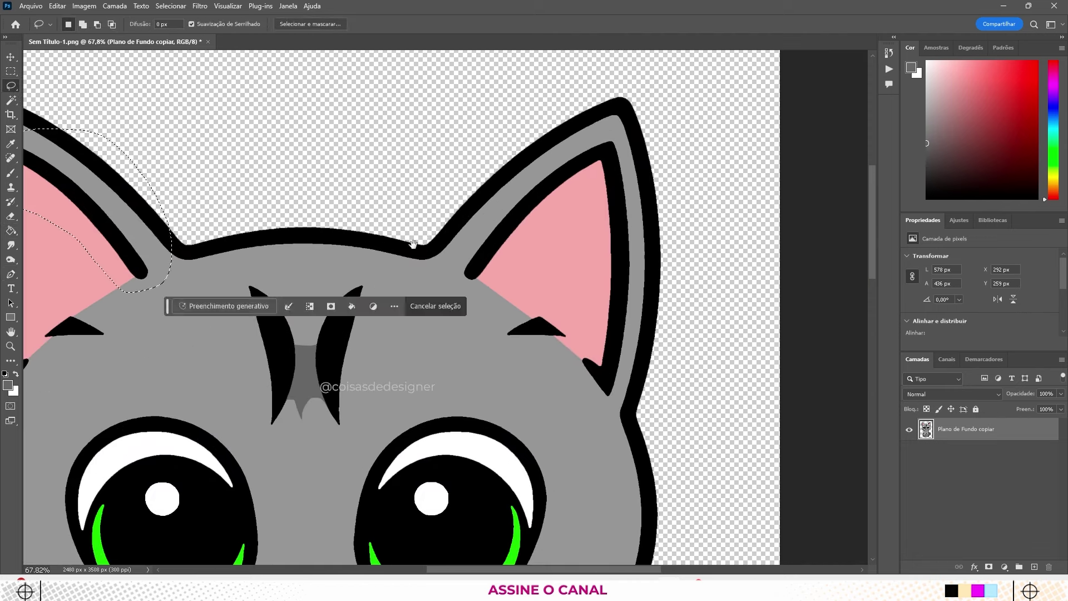
{"action": "left_click_drag", "start_coordinate": [413, 243], "coordinate": [505, 153]}
{"action": "left_click_drag", "start_coordinate": [514, 272], "coordinate": [675, 195]}
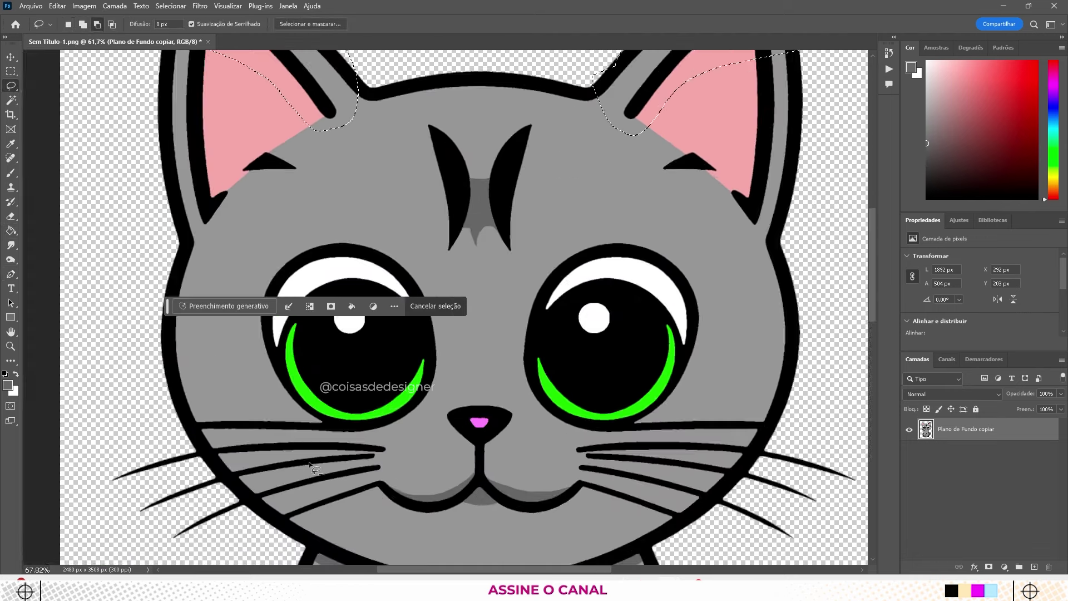
Add the left and right cheek areas below the eyes to the selection
{"action": "scroll", "coordinate": [310, 465], "scroll_direction": "up", "scroll_amount": 1}
{"action": "left_click_drag", "start_coordinate": [253, 389], "coordinate": [255, 401]}
{"action": "left_click_drag", "start_coordinate": [559, 383], "coordinate": [561, 408]}
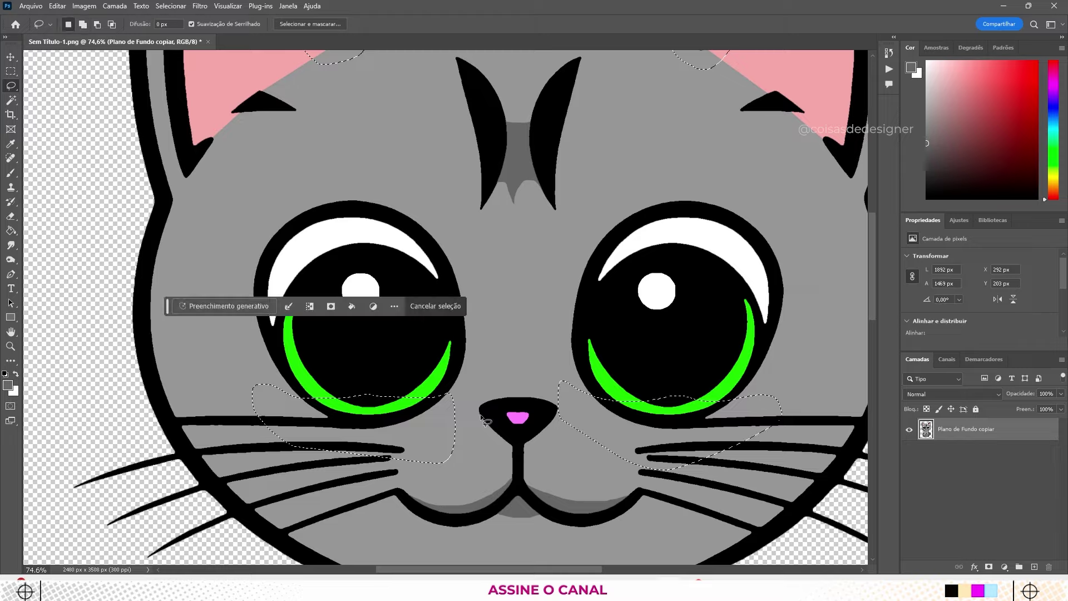
{"action": "scroll", "coordinate": [483, 417], "scroll_direction": "down", "scroll_amount": 6}
{"action": "left_click", "coordinate": [11, 230]}
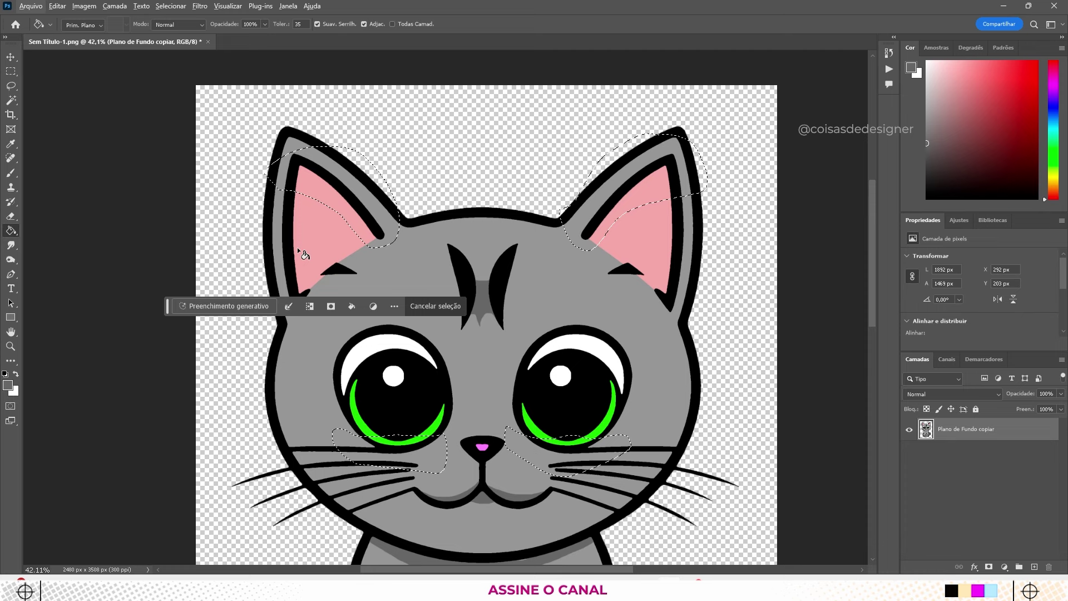
Fill both upper ears with a slightly darker pink based on the sampled ear colour
{"action": "left_click", "coordinate": [319, 223], "text": "alt"}
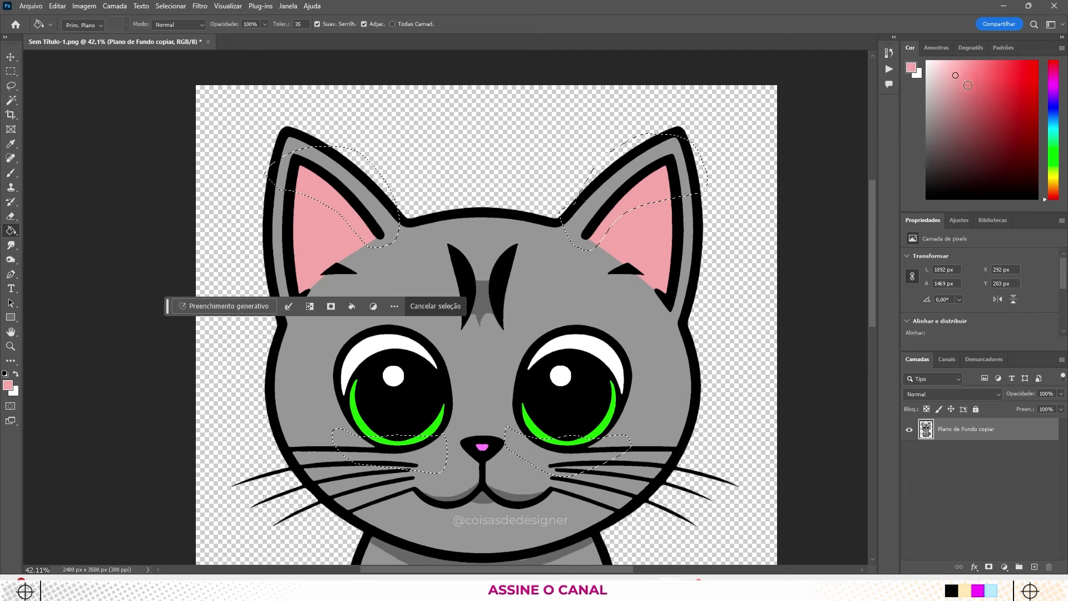
{"action": "left_click", "coordinate": [968, 89]}
{"action": "left_click", "coordinate": [660, 178]}
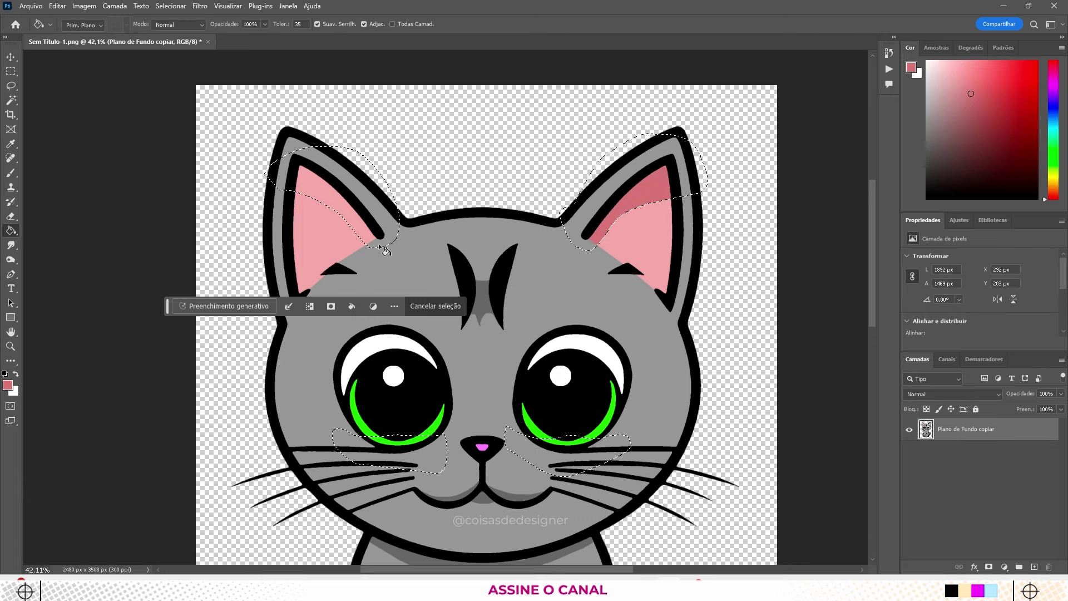
{"action": "left_click", "coordinate": [325, 198]}
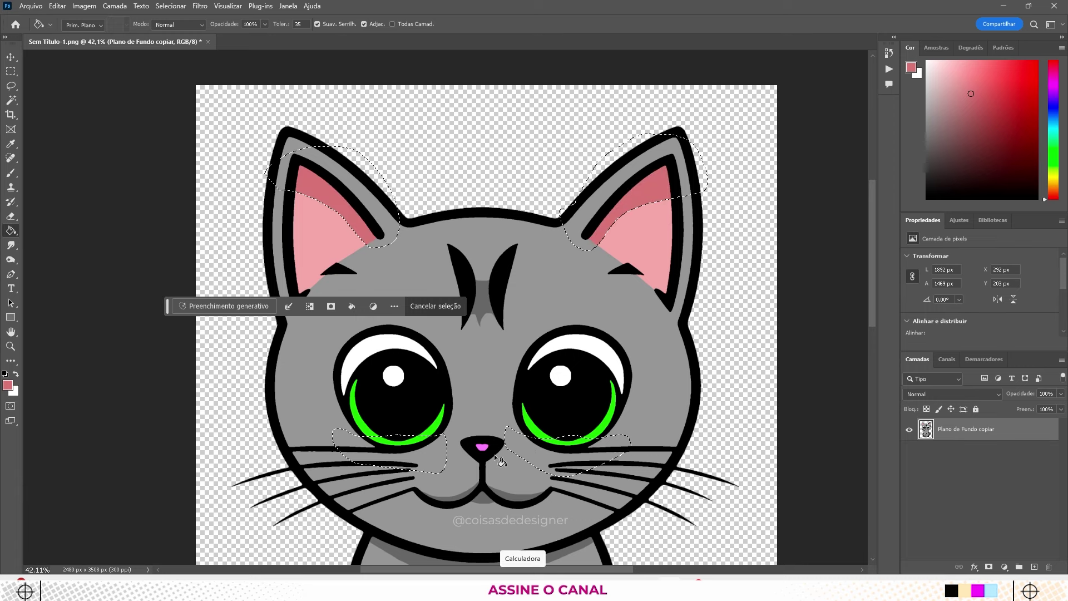
{"action": "left_click", "coordinate": [437, 424], "text": "alt"}
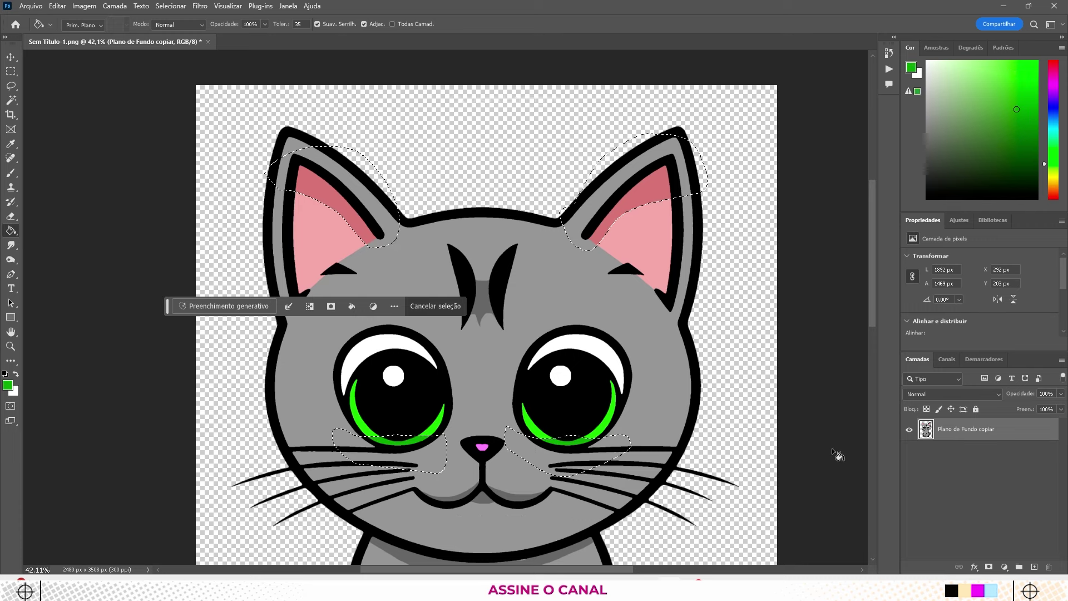
Deselect the ear and cheek areas and zoom out to show the whole cat
{"action": "key", "text": "ctrl+d"}
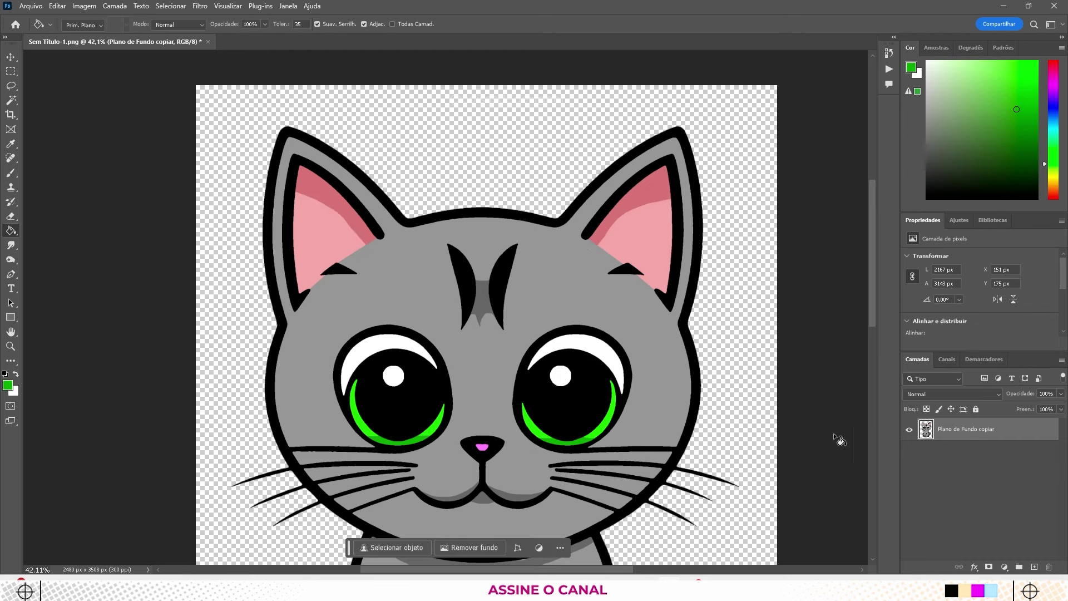
{"action": "scroll", "coordinate": [436, 133], "scroll_direction": "down", "scroll_amount": 5}
{"action": "scroll", "coordinate": [473, 361], "scroll_direction": "up", "scroll_amount": 2}
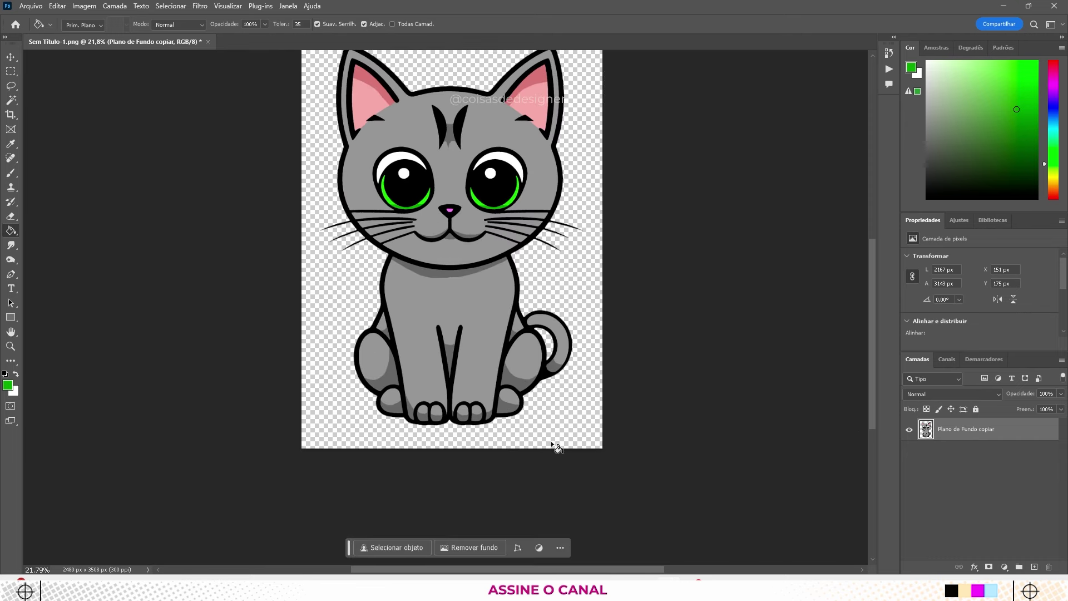
{"action": "scroll", "coordinate": [459, 191], "scroll_direction": "up", "scroll_amount": 2}
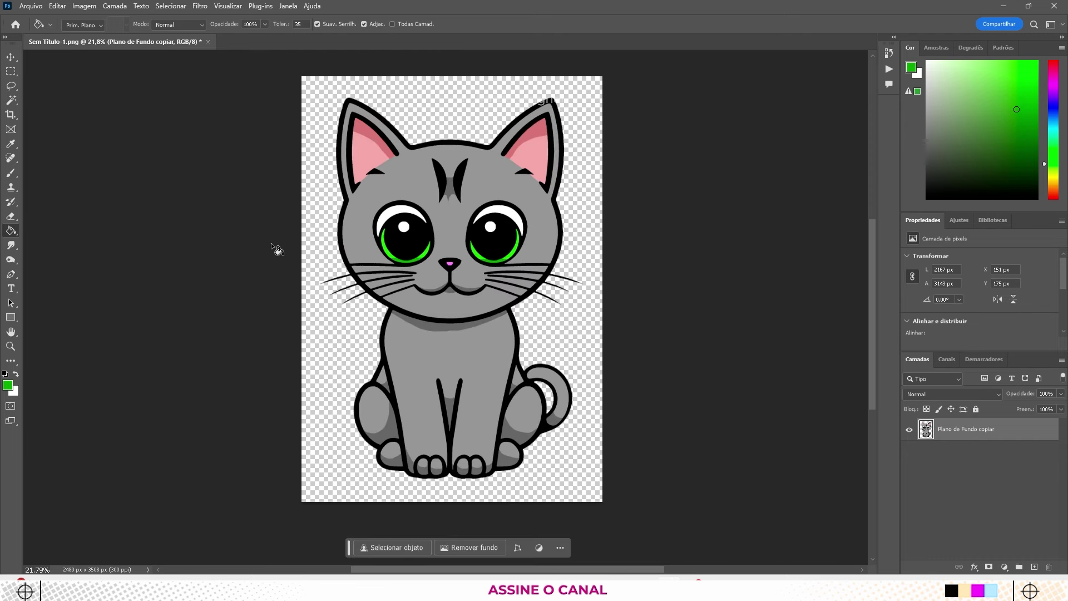
{"action": "left_click", "coordinate": [11, 86]}
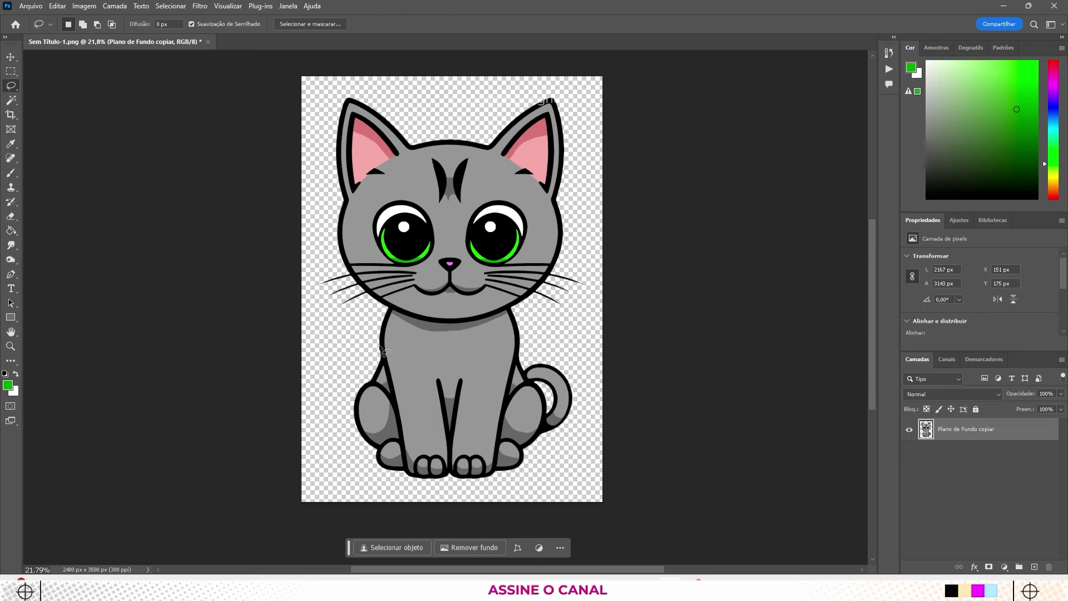
Lasso a strip along the cat's left body edge and the top of its left haunch
{"action": "scroll", "coordinate": [380, 418], "scroll_direction": "up", "scroll_amount": 1}
{"action": "scroll", "coordinate": [348, 424], "scroll_direction": "up", "scroll_amount": 1}
{"action": "scroll", "coordinate": [375, 343], "scroll_direction": "up", "scroll_amount": 1}
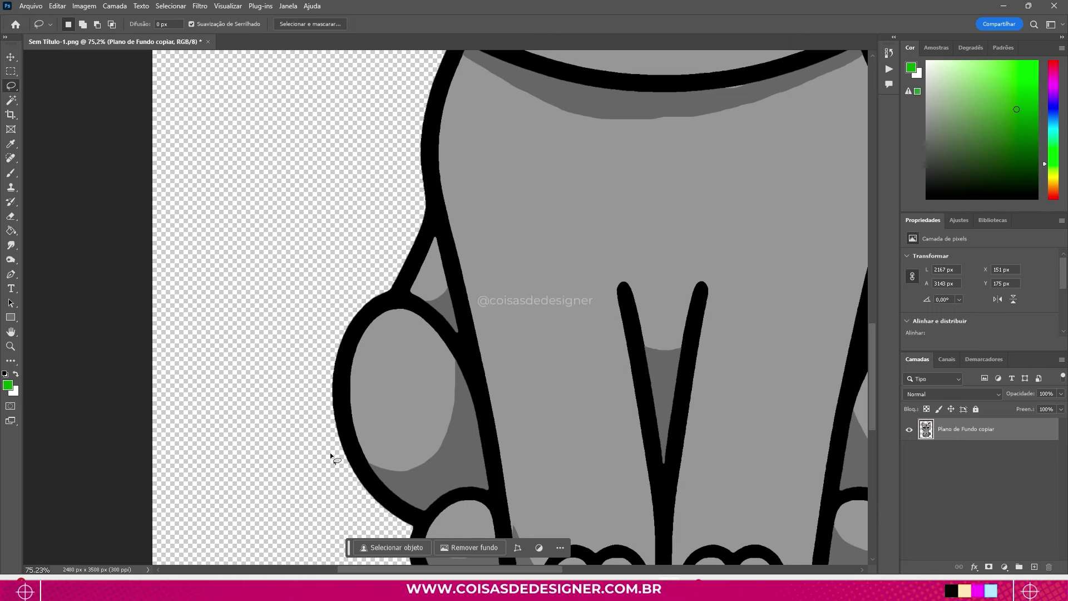
{"action": "left_click_drag", "start_coordinate": [330, 455], "coordinate": [328, 445]}
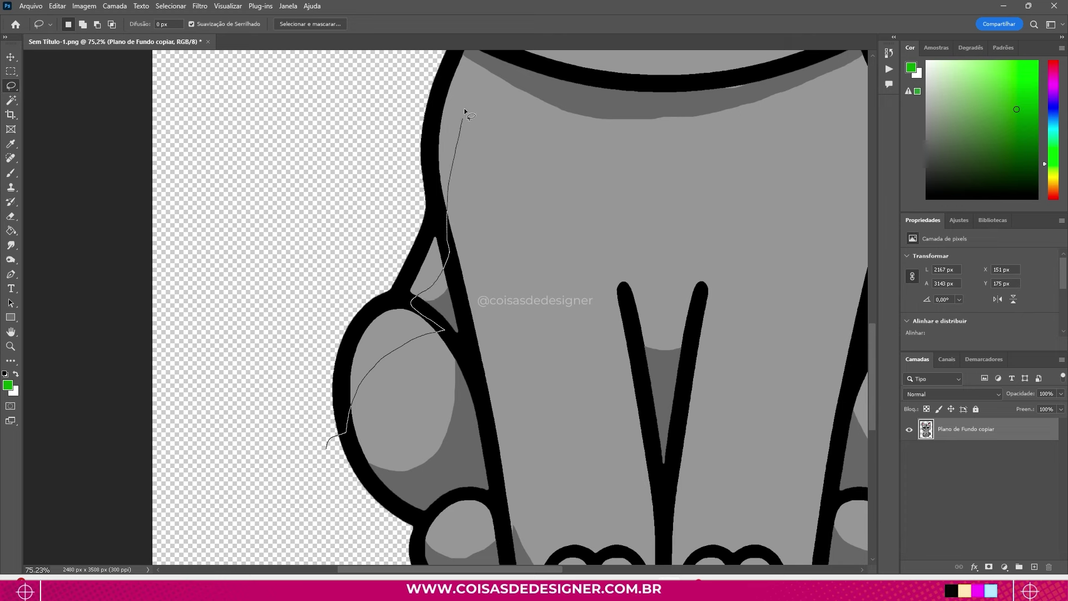
{"action": "left_click_drag", "start_coordinate": [421, 78], "coordinate": [330, 448]}
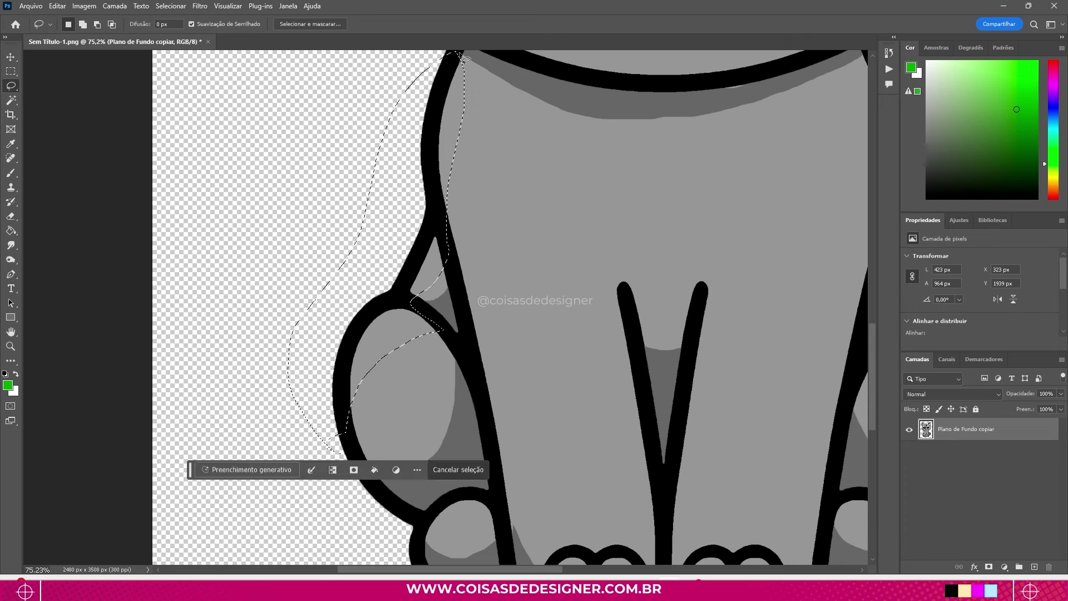
{"action": "mouse_move", "coordinate": [420, 118]}
{"action": "left_mouse_down"}
{"action": "mouse_move", "coordinate": [497, 387]}
{"action": "mouse_move", "coordinate": [423, 184]}
{"action": "left_mouse_up"}
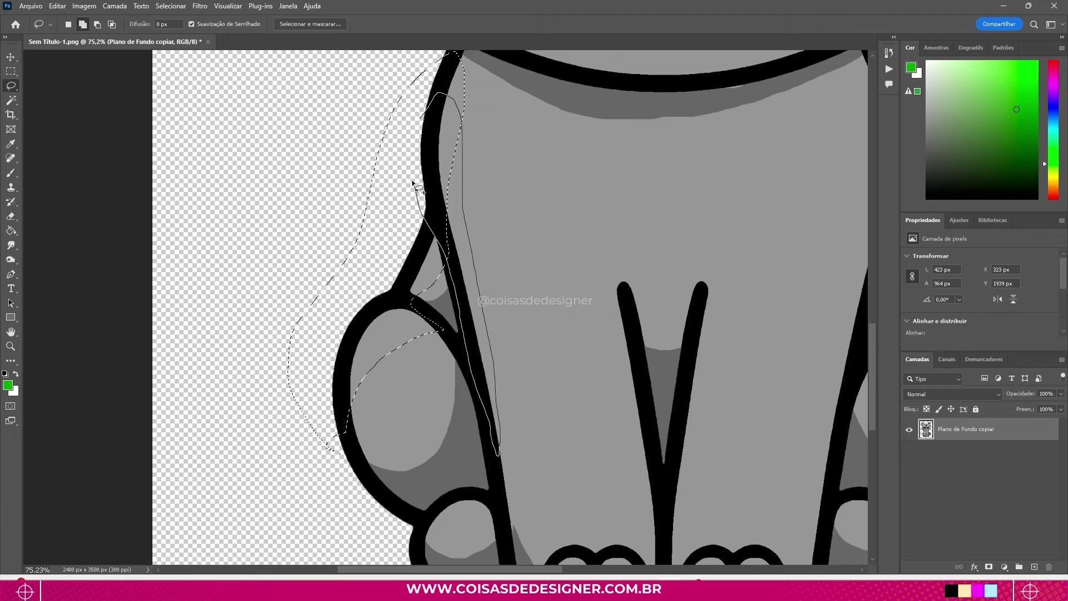
{"action": "scroll", "coordinate": [411, 401], "scroll_direction": "down", "scroll_amount": 3}
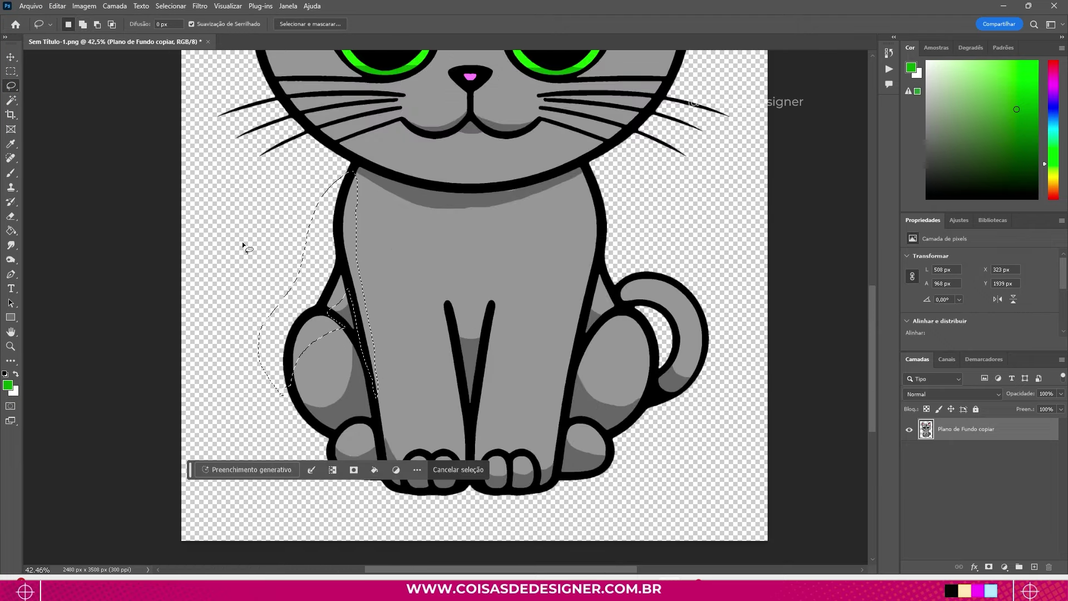
Fill the selected strip, triangle and haunch with a lighter grey, then deselect
{"action": "left_click", "coordinate": [11, 230]}
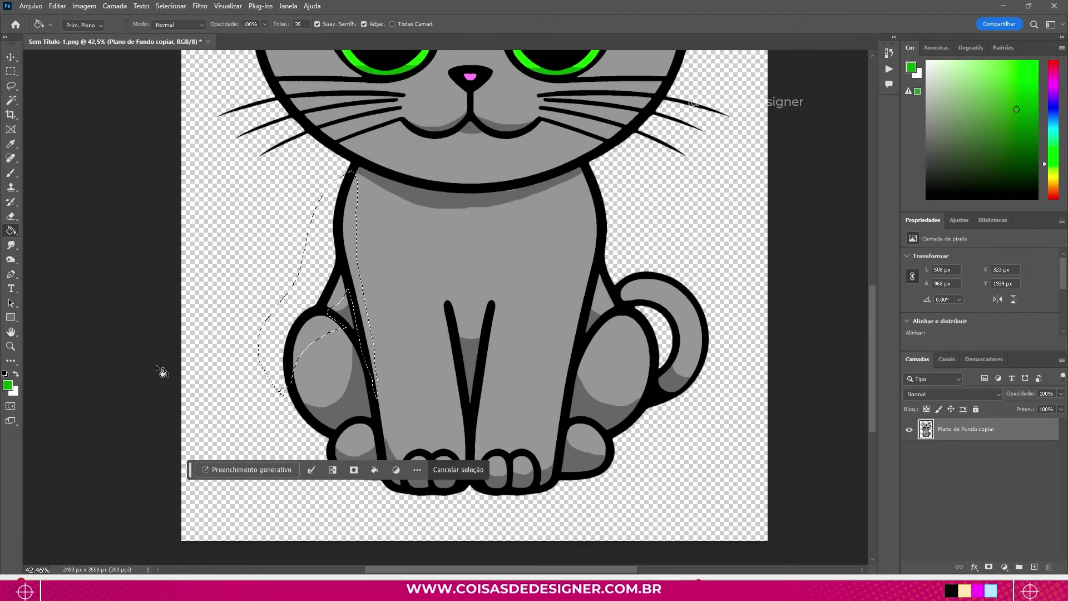
{"action": "left_click", "coordinate": [389, 249], "text": "alt"}
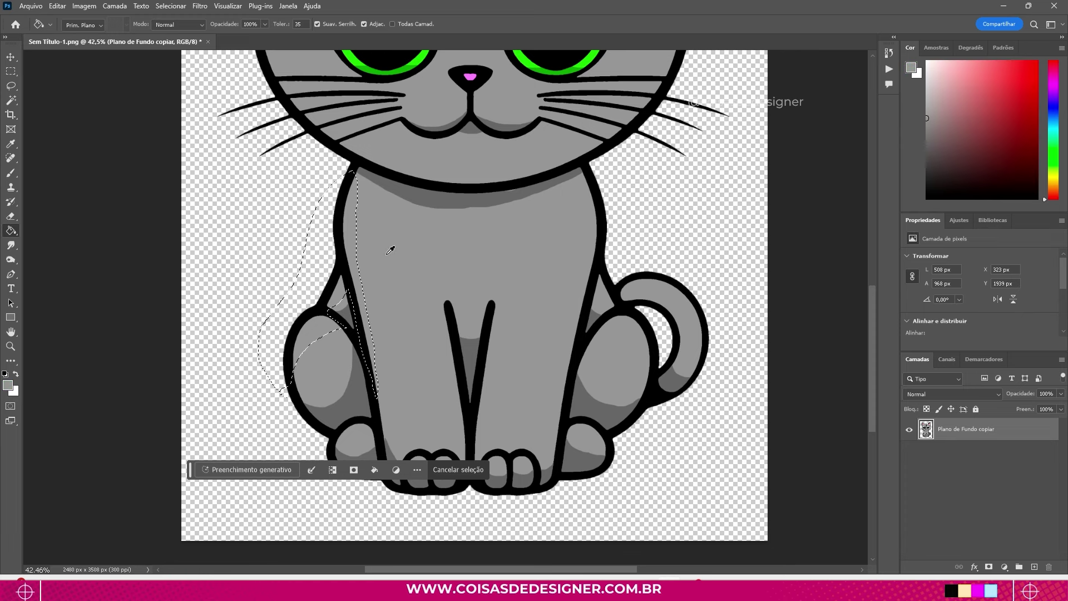
{"action": "left_click", "coordinate": [931, 102]}
{"action": "left_click", "coordinate": [355, 219]}
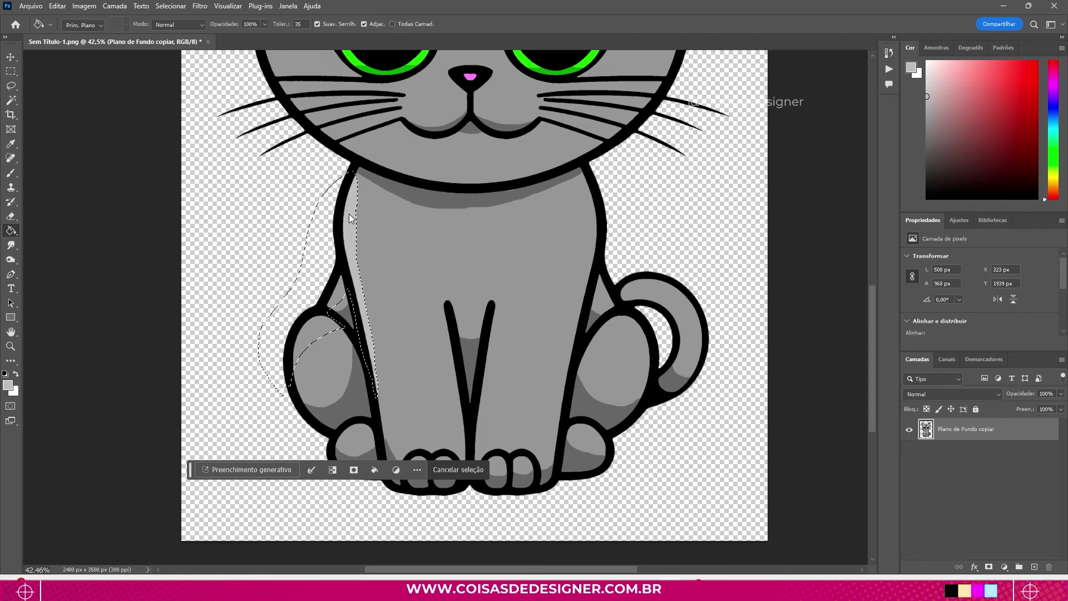
{"action": "left_click", "coordinate": [339, 295]}
{"action": "left_click", "coordinate": [322, 334]}
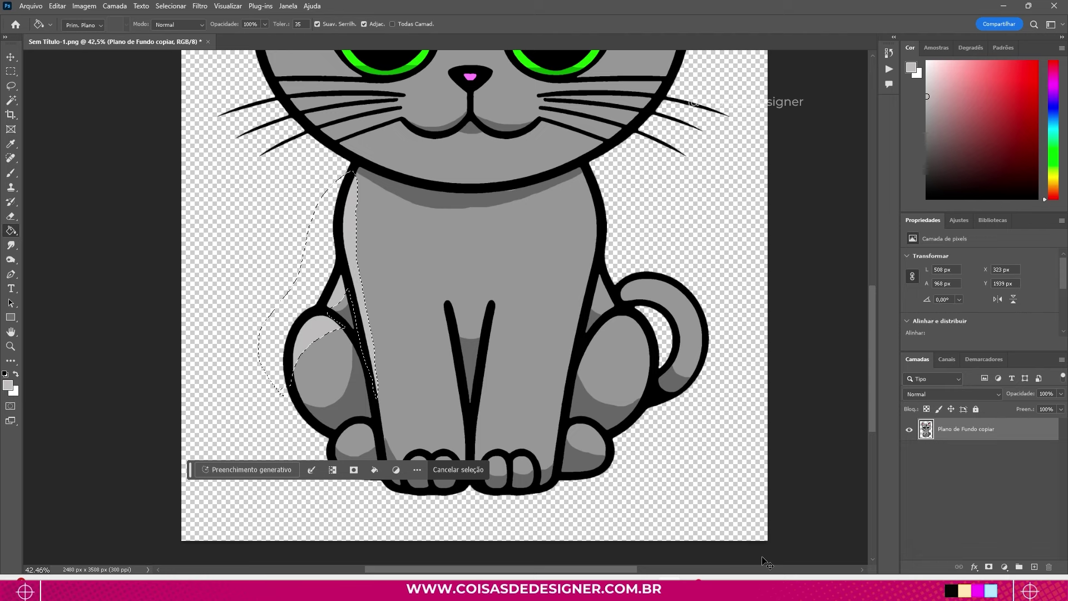
{"action": "key", "text": "ctrl+d"}
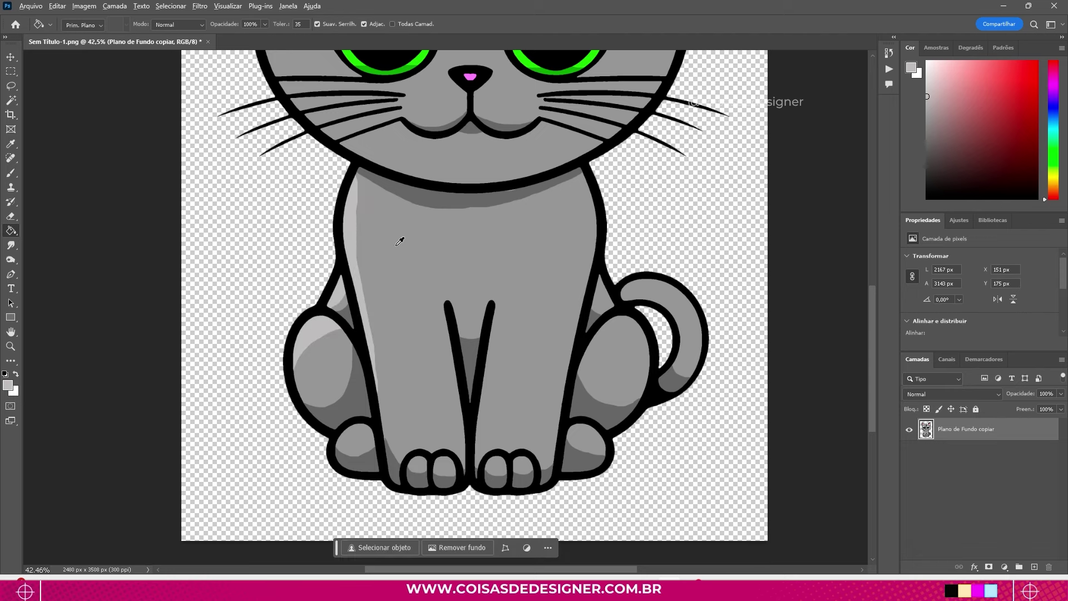
Lasso the tops of the left, middle and right paw toes
{"action": "scroll", "coordinate": [399, 241], "scroll_direction": "down", "scroll_amount": 3}
{"action": "scroll", "coordinate": [410, 250], "scroll_direction": "up", "scroll_amount": 2}
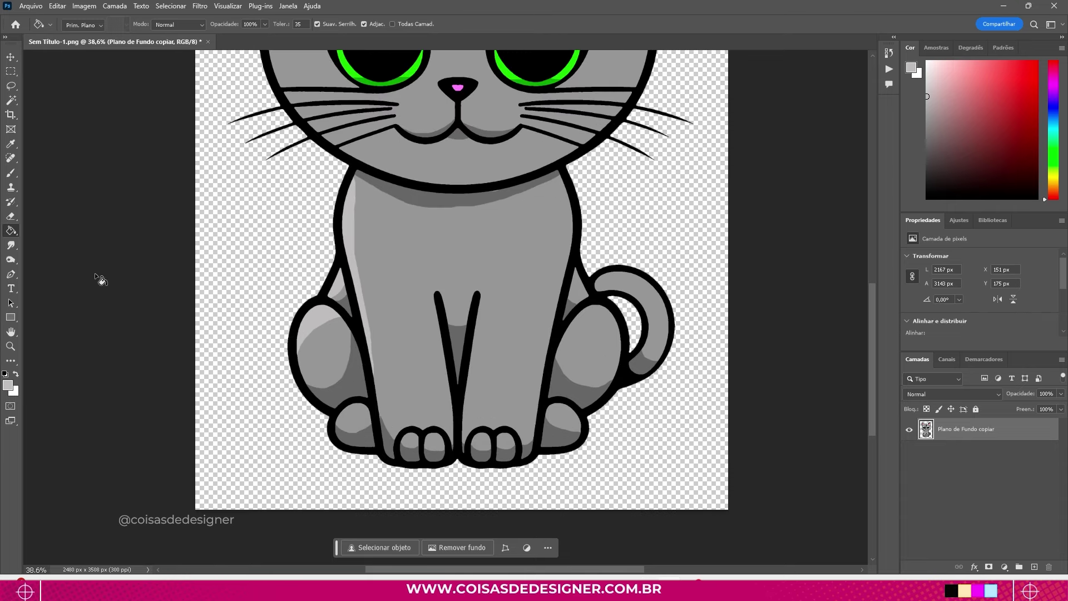
{"action": "left_click", "coordinate": [10, 87]}
{"action": "scroll", "coordinate": [456, 459], "scroll_direction": "up", "scroll_amount": 5}
{"action": "mouse_move", "coordinate": [134, 364]}
{"action": "left_mouse_down"}
{"action": "mouse_move", "coordinate": [238, 323]}
{"action": "mouse_move", "coordinate": [142, 350]}
{"action": "left_mouse_up"}
{"action": "mouse_move", "coordinate": [303, 409]}
{"action": "left_mouse_down"}
{"action": "mouse_move", "coordinate": [356, 384]}
{"action": "mouse_move", "coordinate": [305, 406]}
{"action": "left_mouse_up"}
{"action": "left_click_drag", "start_coordinate": [490, 407], "coordinate": [497, 390]}
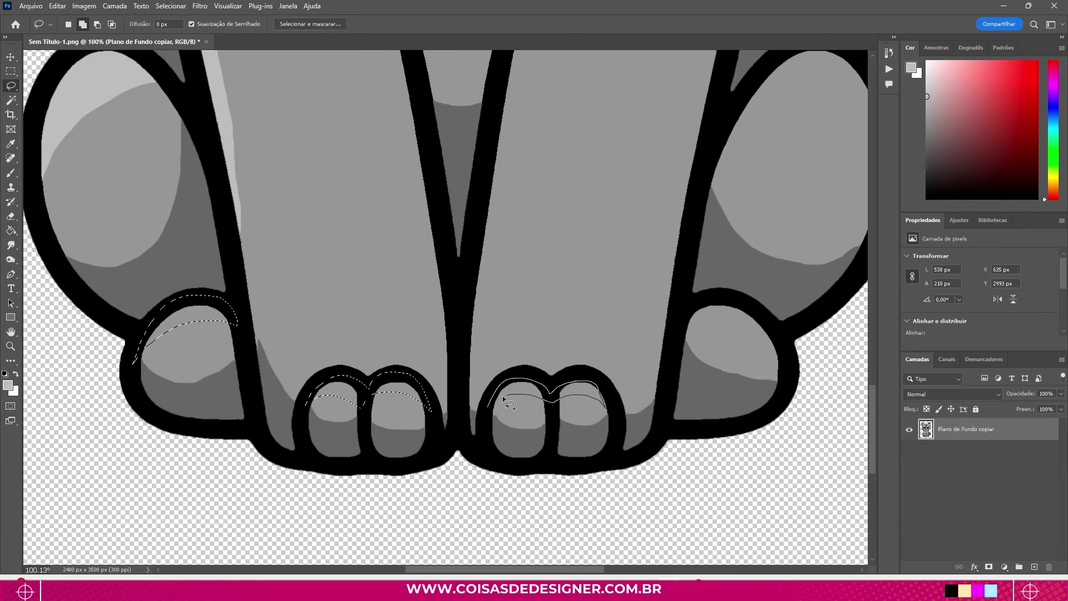
{"action": "scroll", "coordinate": [696, 309], "scroll_direction": "up", "scroll_amount": 5}
{"action": "scroll", "coordinate": [696, 309], "scroll_direction": "right", "scroll_amount": 5}
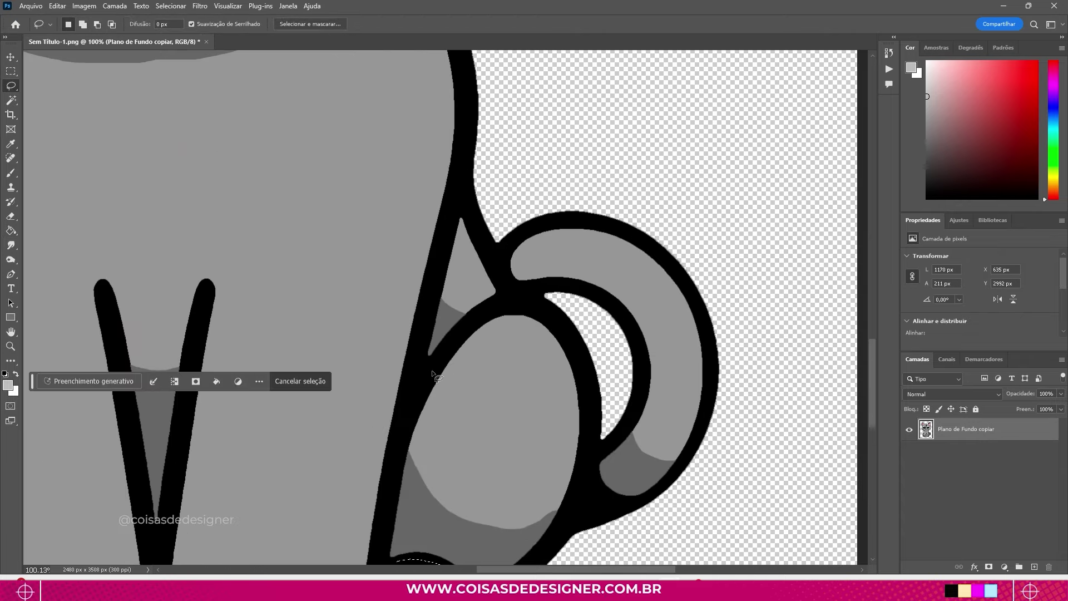
Add a patch near the tail, a right-side strip, both cheeks and areas beside the brow marks
{"action": "mouse_move", "coordinate": [584, 434]}
{"action": "left_mouse_down"}
{"action": "mouse_move", "coordinate": [504, 303]}
{"action": "mouse_move", "coordinate": [490, 250]}
{"action": "mouse_move", "coordinate": [713, 384]}
{"action": "left_mouse_up"}
{"action": "scroll", "coordinate": [518, 214], "scroll_direction": "up", "scroll_amount": 3}
{"action": "scroll", "coordinate": [517, 214], "scroll_direction": "left", "scroll_amount": 3}
{"action": "mouse_move", "coordinate": [573, 89]}
{"action": "left_mouse_down"}
{"action": "mouse_move", "coordinate": [552, 454]}
{"action": "mouse_move", "coordinate": [627, 174]}
{"action": "left_mouse_up"}
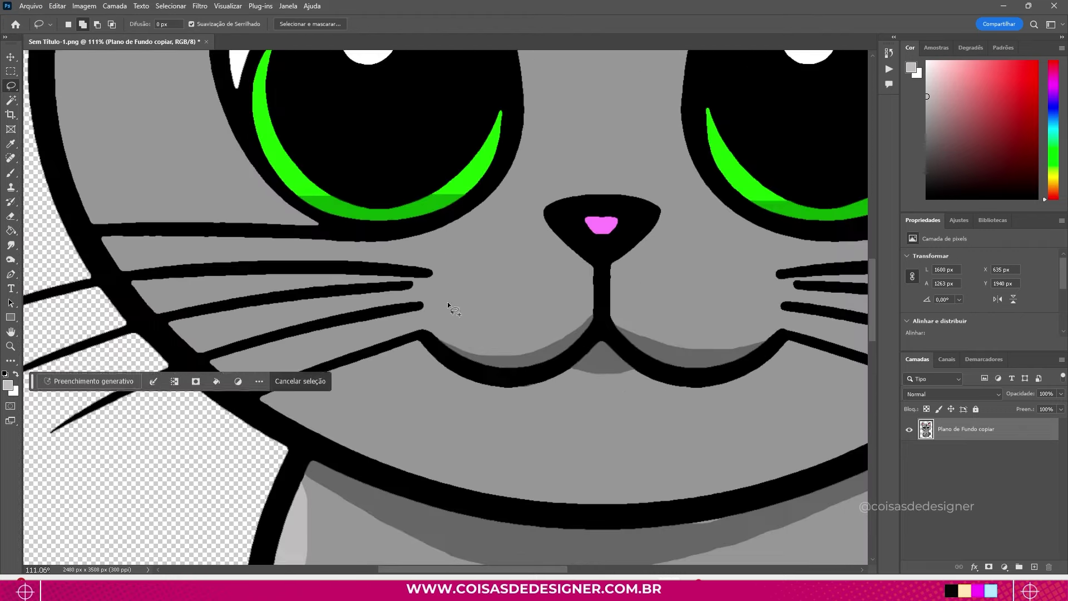
{"action": "left_click_drag", "start_coordinate": [445, 276], "coordinate": [520, 239]}
{"action": "mouse_move", "coordinate": [664, 240]}
{"action": "left_mouse_down"}
{"action": "mouse_move", "coordinate": [673, 228]}
{"action": "mouse_move", "coordinate": [663, 241]}
{"action": "left_mouse_up"}
{"action": "left_click_drag", "start_coordinate": [592, 267], "coordinate": [529, 193]}
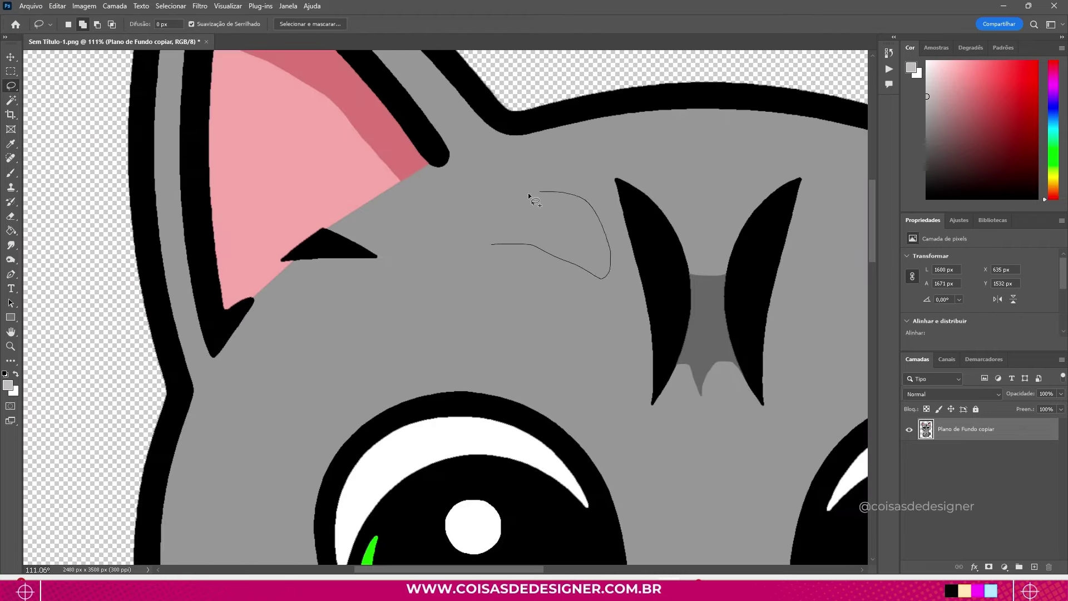
{"action": "left_click_drag", "start_coordinate": [523, 244], "coordinate": [530, 253]}
{"action": "scroll", "coordinate": [523, 246], "scroll_direction": "down", "scroll_amount": 3}
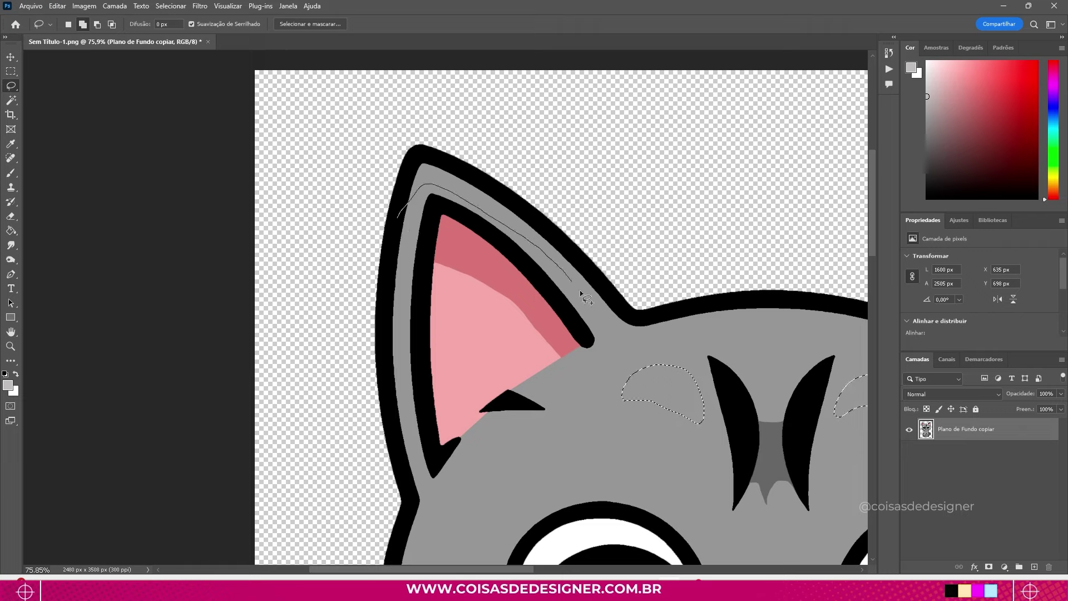
Add highlight strips along the right ear's outer rim and the right cheek
{"action": "left_click_drag", "start_coordinate": [440, 189], "coordinate": [812, 322]}
{"action": "scroll", "coordinate": [455, 209], "scroll_direction": "right", "scroll_amount": 5}
{"action": "left_click_drag", "start_coordinate": [456, 208], "coordinate": [472, 248]}
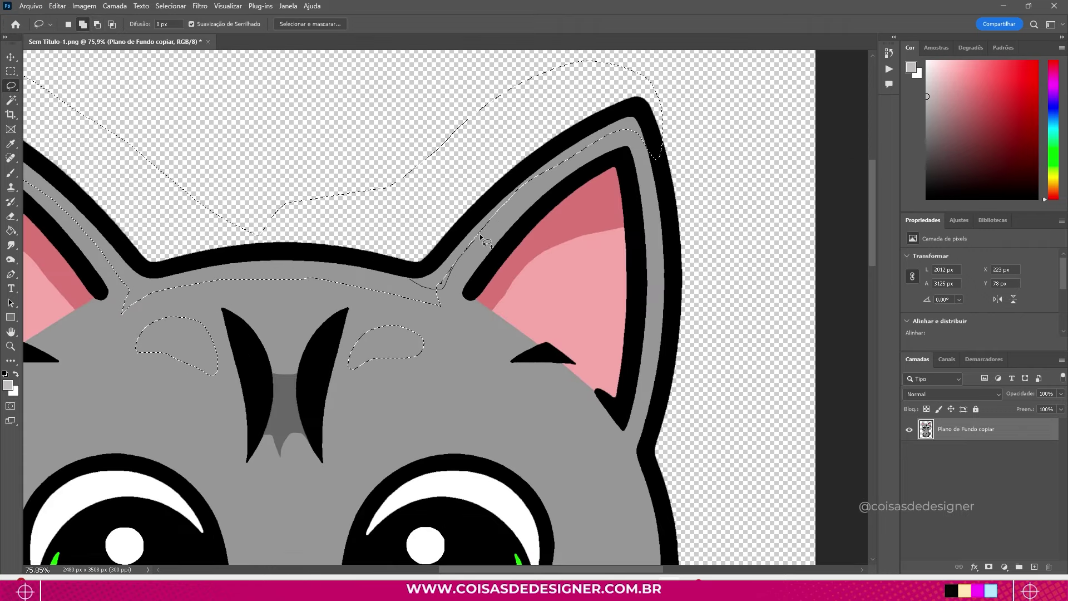
{"action": "left_click_drag", "start_coordinate": [472, 248], "coordinate": [445, 292]}
{"action": "key", "text": "ctrl+0"}
{"action": "scroll", "coordinate": [392, 222], "scroll_direction": "up", "scroll_amount": 5}
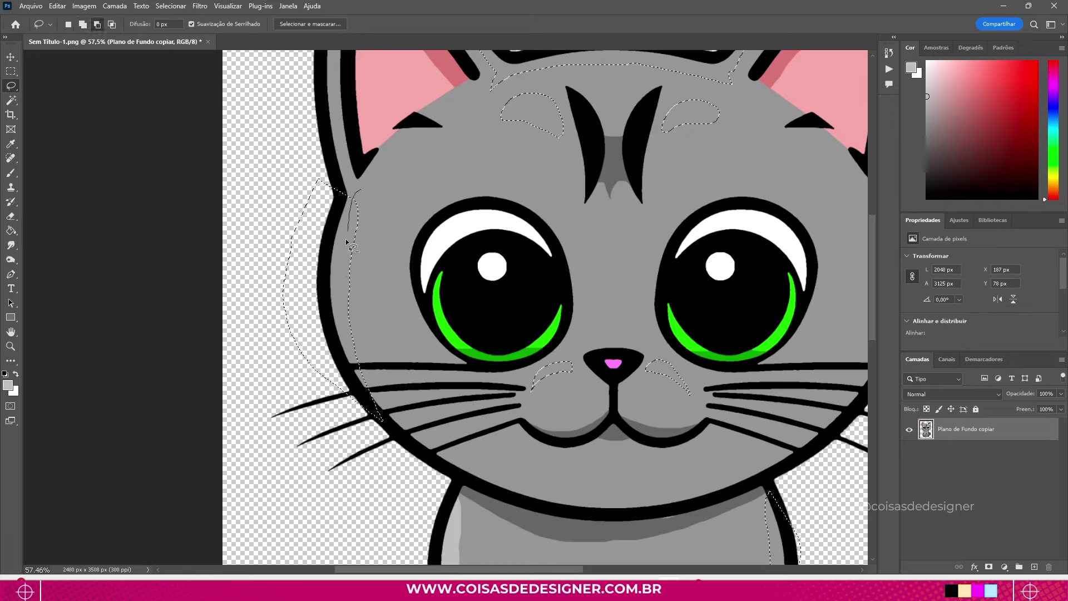
{"action": "scroll", "coordinate": [345, 239], "scroll_direction": "down", "scroll_amount": 5}
{"action": "scroll", "coordinate": [489, 200], "scroll_direction": "up", "scroll_amount": 5}
{"action": "mouse_move", "coordinate": [556, 186]}
{"action": "left_mouse_down"}
{"action": "mouse_move", "coordinate": [539, 302]}
{"action": "mouse_move", "coordinate": [545, 267]}
{"action": "left_mouse_up"}
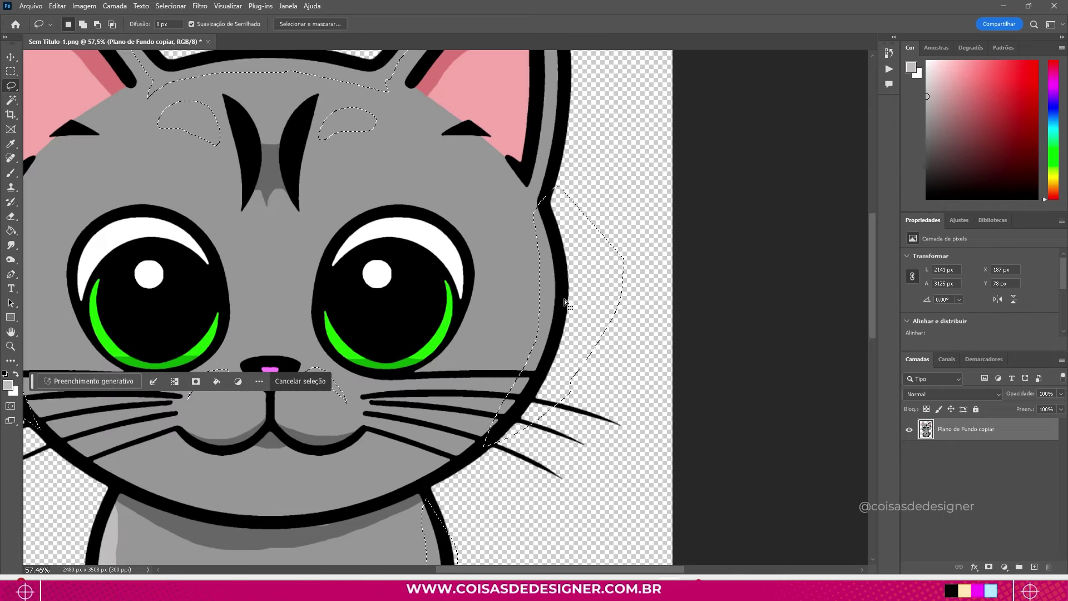
{"action": "key", "text": "ctrl+0"}
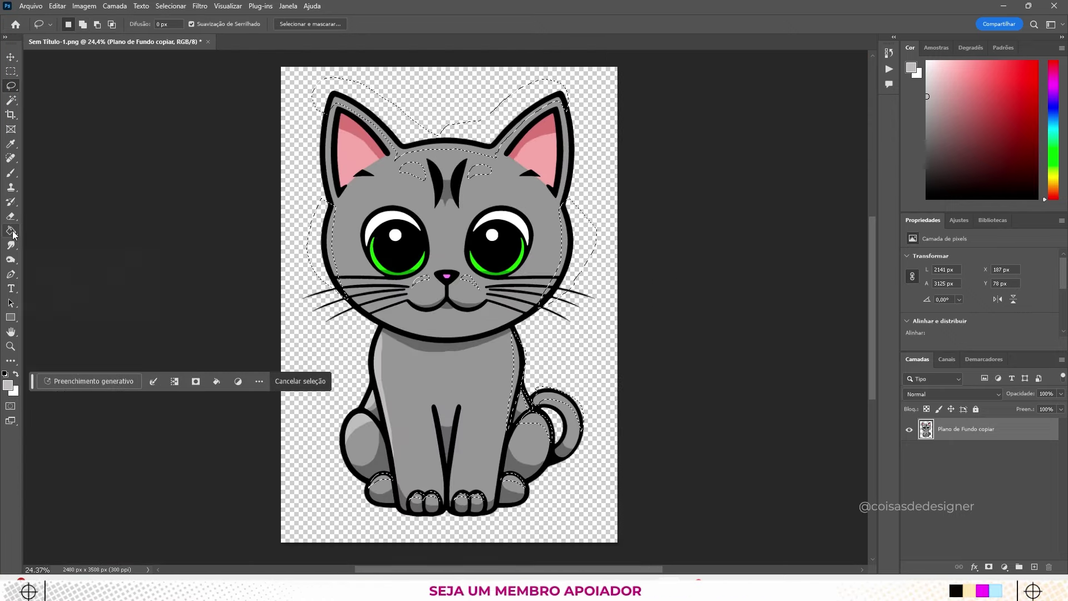
{"action": "key", "text": "g"}
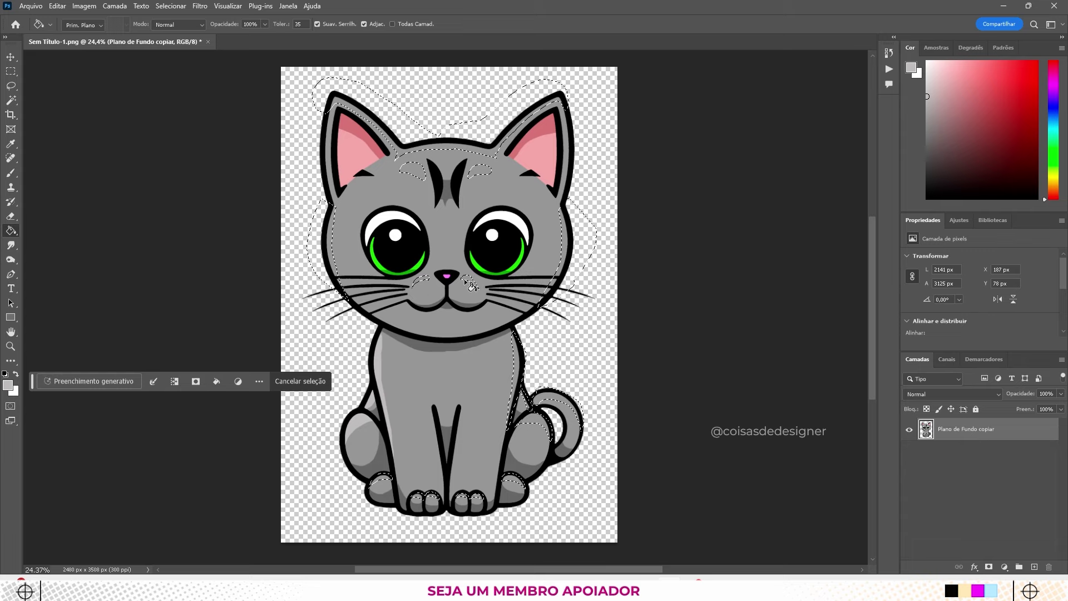
Check the light grey highlights on forehead, head rim, toes and right body edge, then deselect
{"action": "scroll", "coordinate": [497, 369], "scroll_direction": "up", "scroll_amount": 1}
{"action": "scroll", "coordinate": [445, 400], "scroll_direction": "up", "scroll_amount": 1}
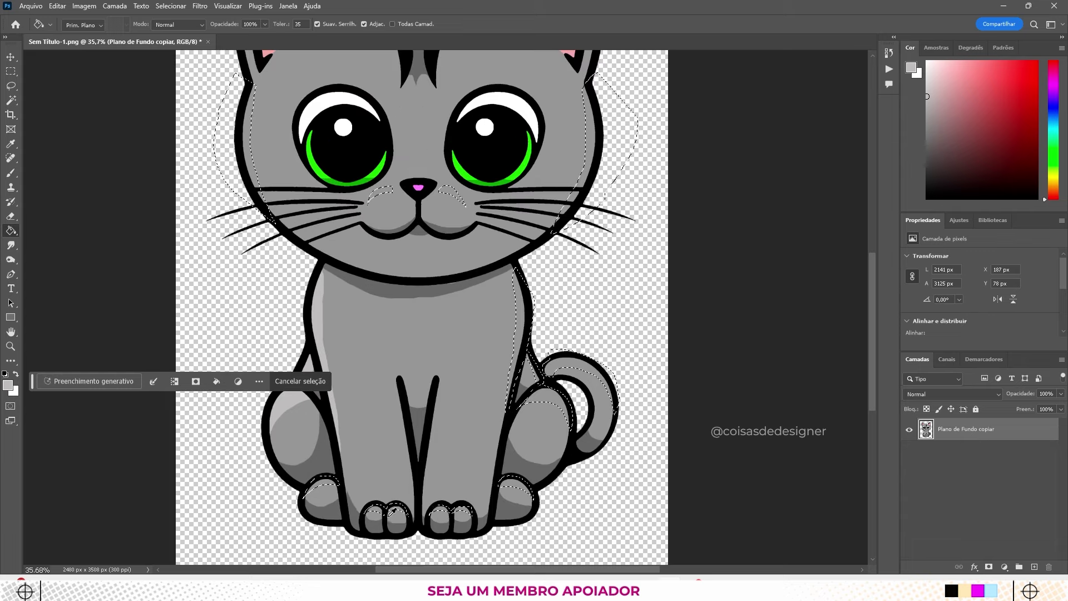
{"action": "scroll", "coordinate": [361, 445], "scroll_direction": "up", "scroll_amount": 2}
{"action": "scroll", "coordinate": [301, 486], "scroll_direction": "up", "scroll_amount": 1}
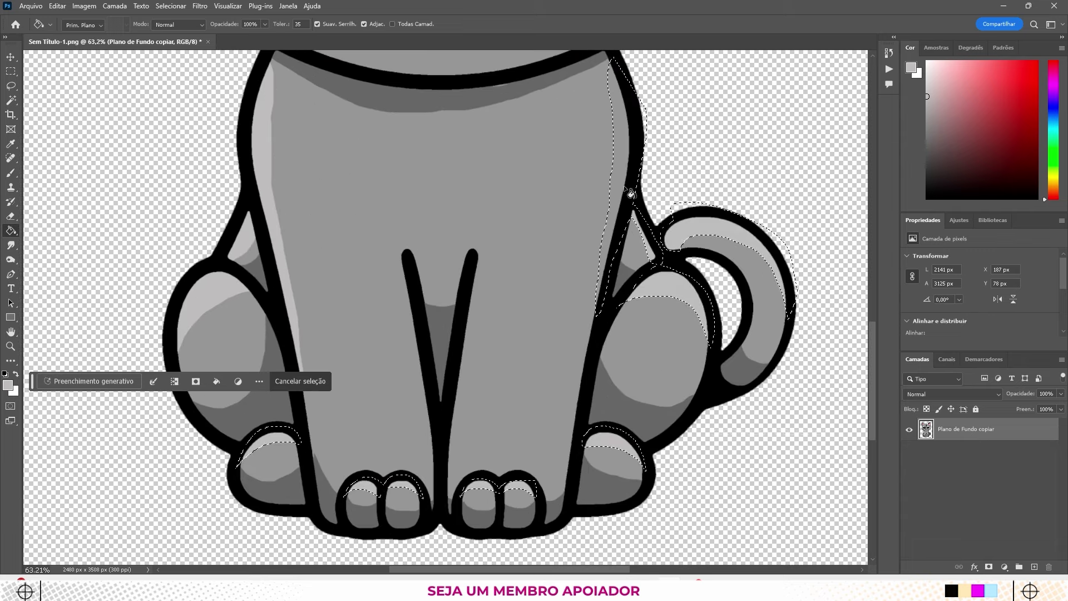
{"action": "scroll", "coordinate": [584, 223], "scroll_direction": "down", "scroll_amount": 3}
{"action": "scroll", "coordinate": [463, 196], "scroll_direction": "up", "scroll_amount": 3}
{"action": "scroll", "coordinate": [463, 196], "scroll_direction": "down", "scroll_amount": 3}
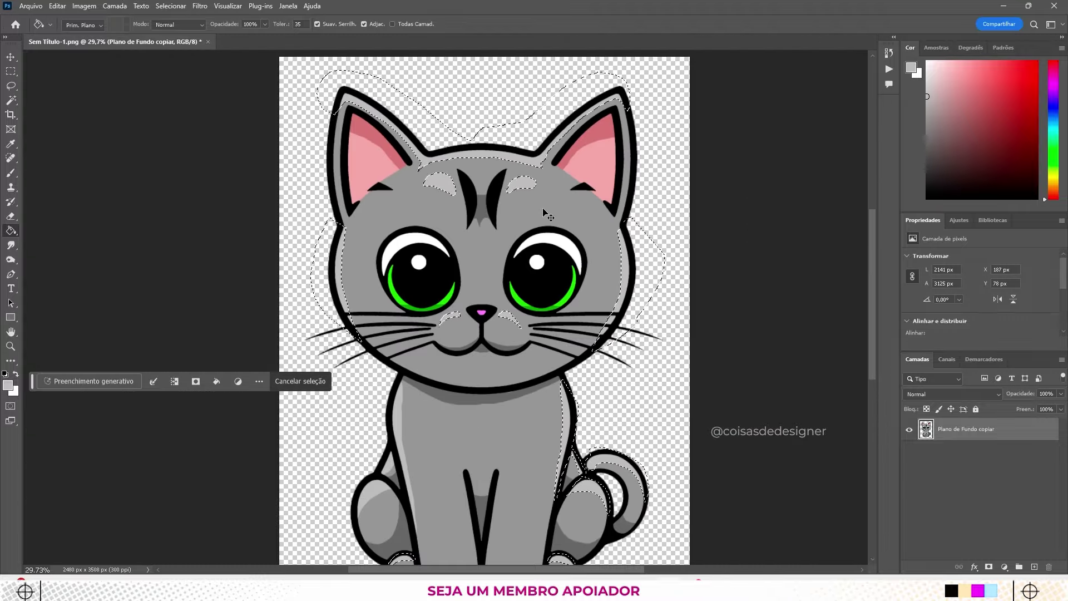
{"action": "key", "text": "ctrl+d"}
{"action": "scroll", "coordinate": [533, 207], "scroll_direction": "down", "scroll_amount": 2}
{"action": "scroll", "coordinate": [483, 222], "scroll_direction": "up", "scroll_amount": 2}
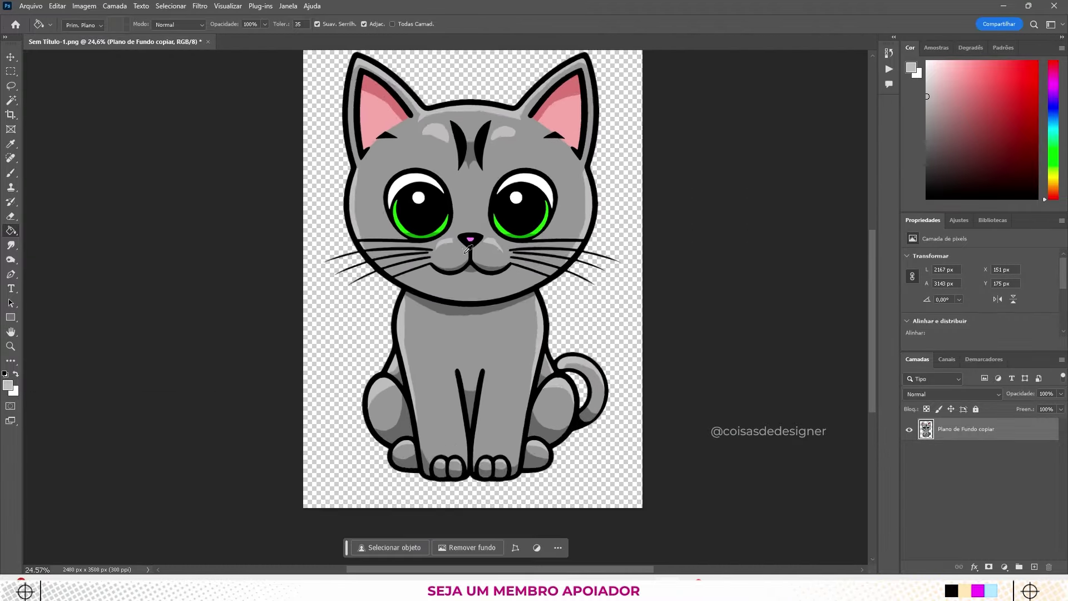
{"action": "scroll", "coordinate": [482, 221], "scroll_direction": "up", "scroll_amount": 2}
{"action": "scroll", "coordinate": [486, 215], "scroll_direction": "down", "scroll_amount": 1}
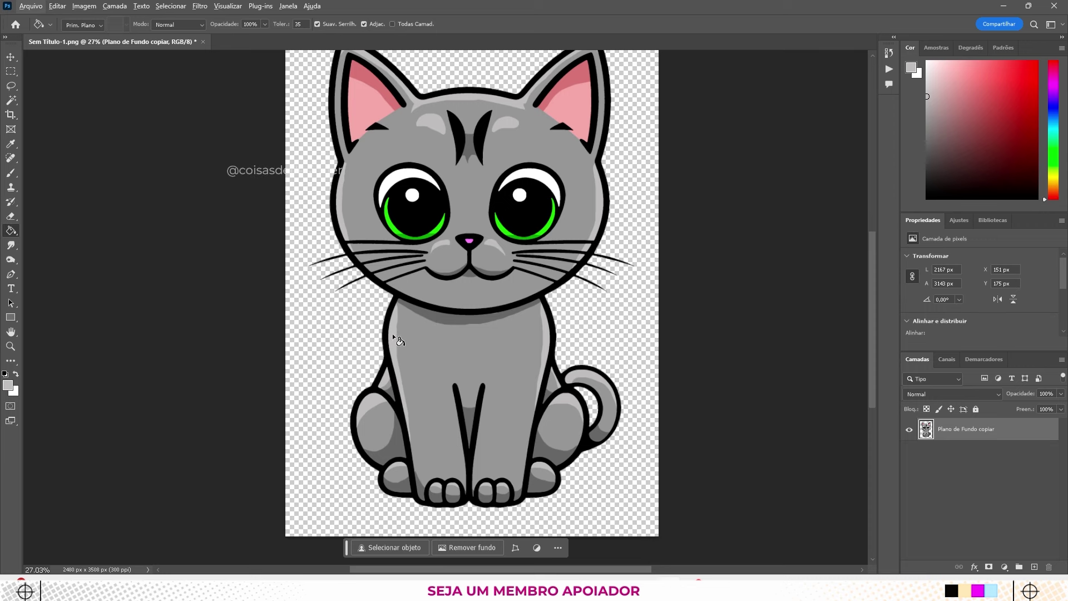
Lasso two vertical stripes on the left and right chest and fill them light grey
{"action": "scroll", "coordinate": [395, 334], "scroll_direction": "up", "scroll_amount": 4}
{"action": "scroll", "coordinate": [433, 443], "scroll_direction": "up", "scroll_amount": 3}
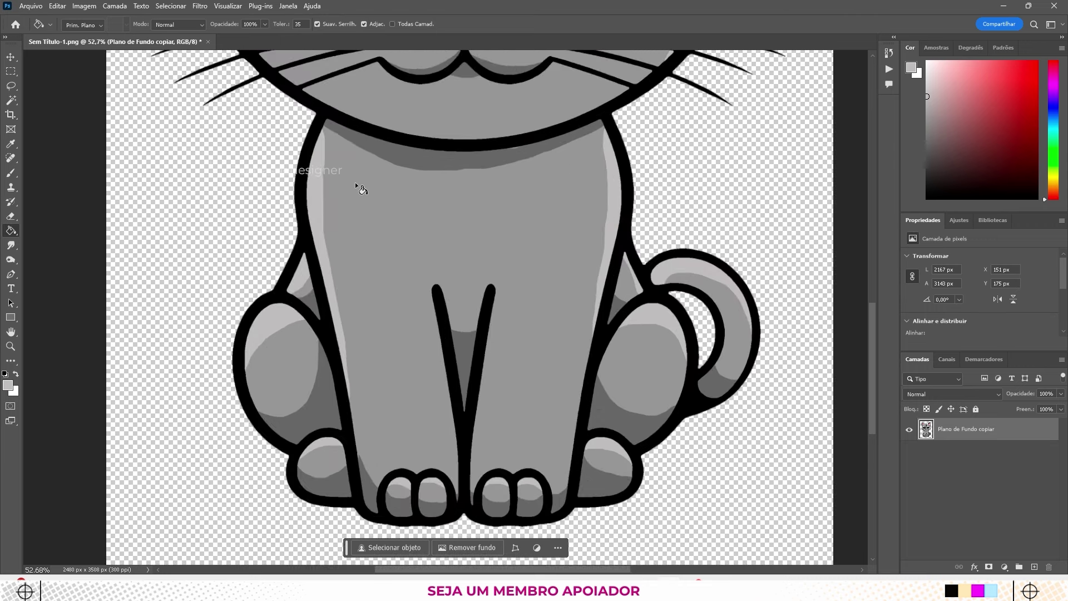
{"action": "left_click", "coordinate": [11, 86]}
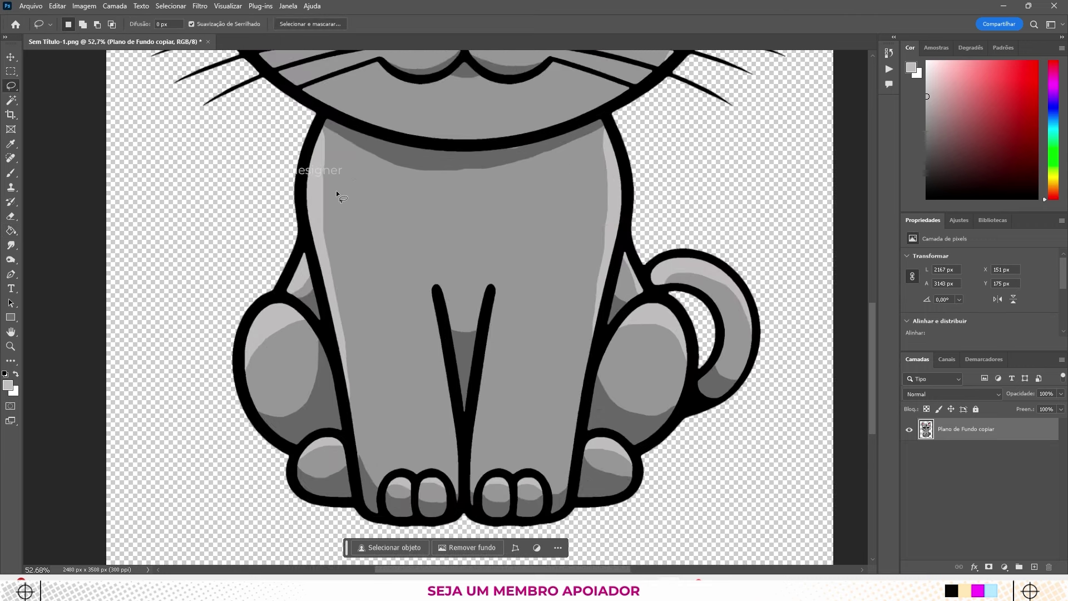
{"action": "left_click_drag", "start_coordinate": [385, 182], "coordinate": [346, 173]}
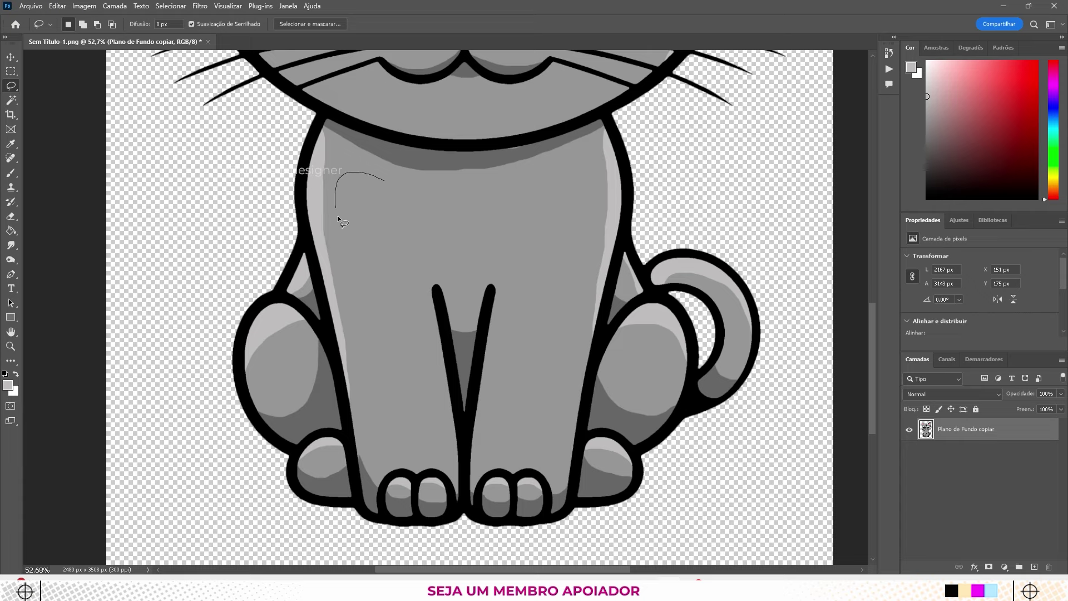
{"action": "left_click_drag", "start_coordinate": [346, 284], "coordinate": [389, 179]}
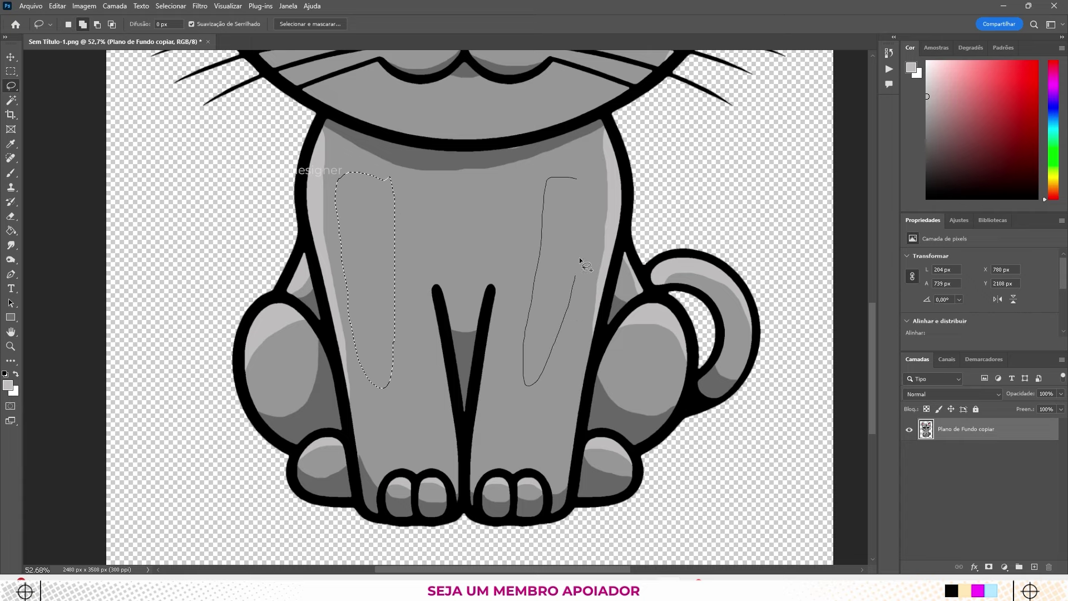
{"action": "left_click_drag", "start_coordinate": [554, 172], "coordinate": [550, 171]}
{"action": "scroll", "coordinate": [422, 333], "scroll_direction": "down", "scroll_amount": 5}
{"action": "key", "text": "g"}
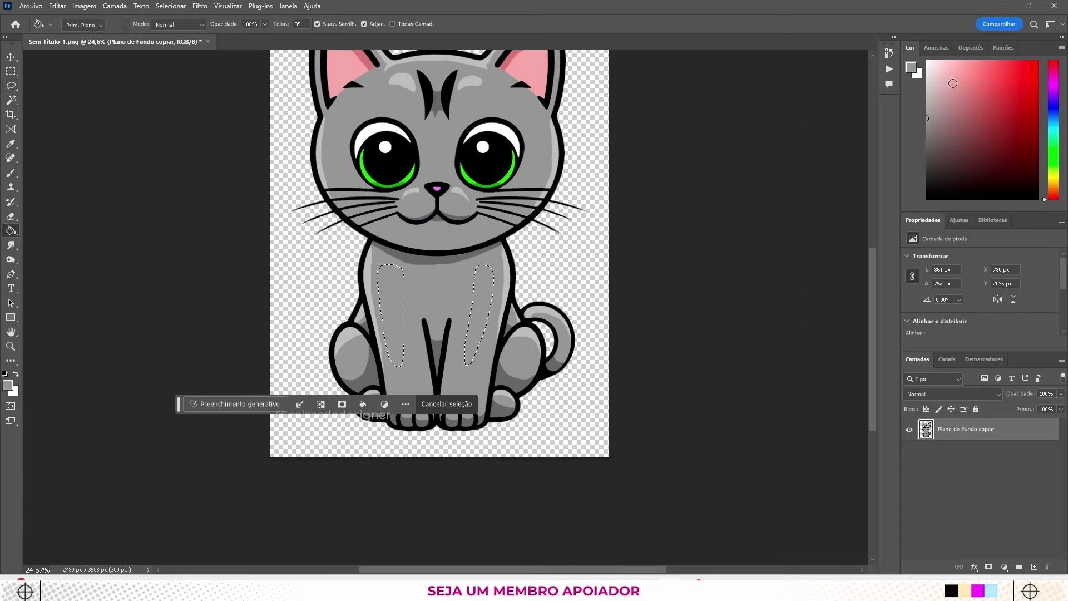
{"action": "left_click", "coordinate": [403, 312]}
{"action": "key", "text": "ctrl+d"}
{"action": "scroll", "coordinate": [434, 384], "scroll_direction": "up", "scroll_amount": 2}
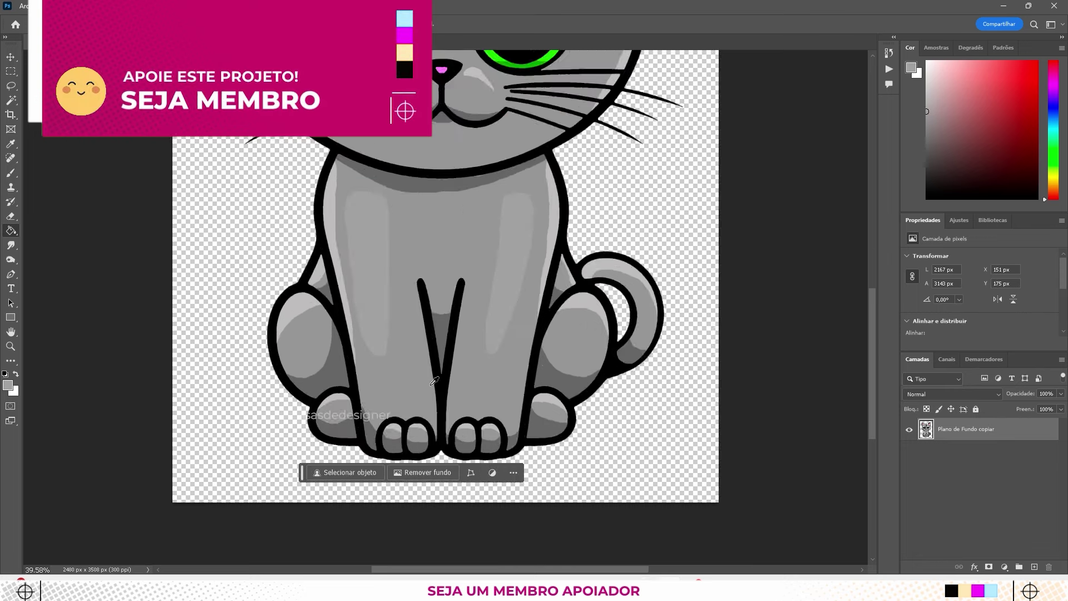
{"action": "scroll", "coordinate": [433, 384], "scroll_direction": "up", "scroll_amount": 1}
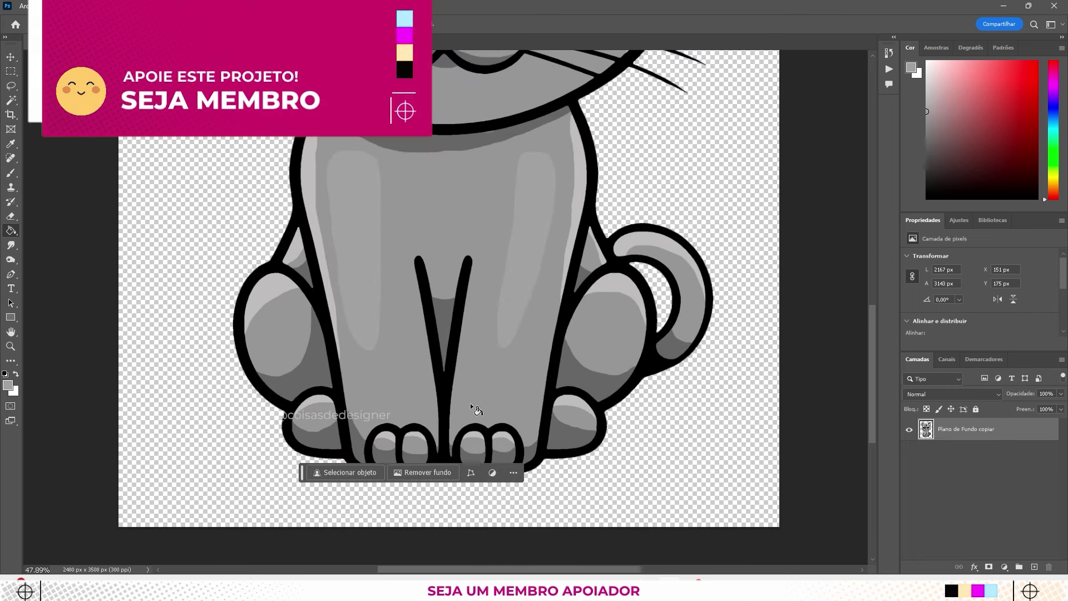
{"action": "scroll", "coordinate": [454, 442], "scroll_direction": "up", "scroll_amount": 1}
{"action": "scroll", "coordinate": [453, 442], "scroll_direction": "up", "scroll_amount": 1}
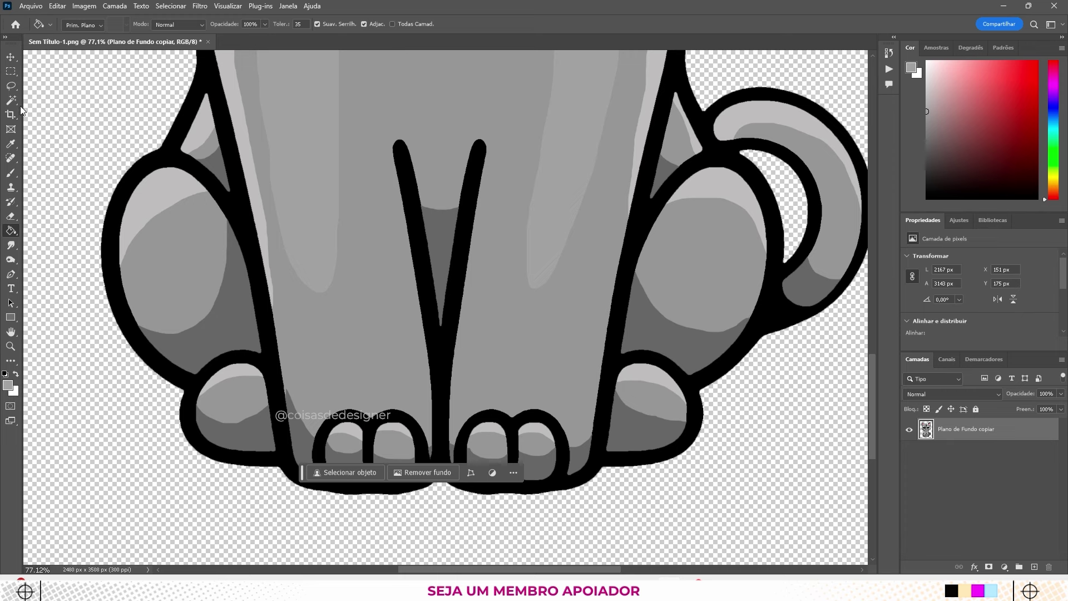
{"action": "left_click", "coordinate": [11, 88]}
Outline the lower haunch areas just above the left and right outer paws
{"action": "left_click_drag", "start_coordinate": [160, 397], "coordinate": [153, 368]}
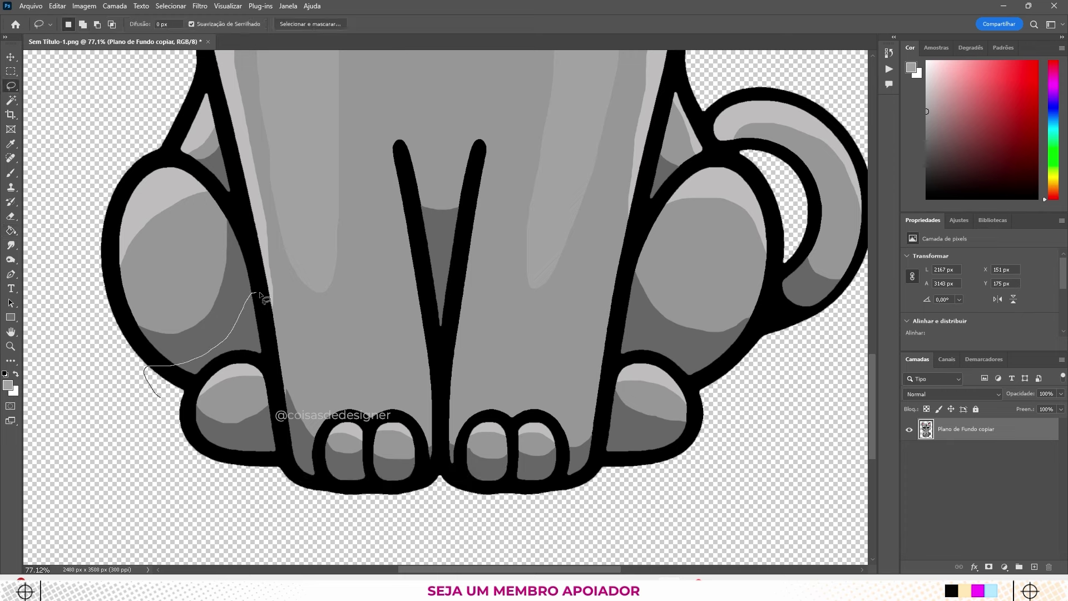
{"action": "left_click_drag", "start_coordinate": [259, 293], "coordinate": [268, 359]}
{"action": "left_click_drag", "start_coordinate": [206, 381], "coordinate": [168, 396]}
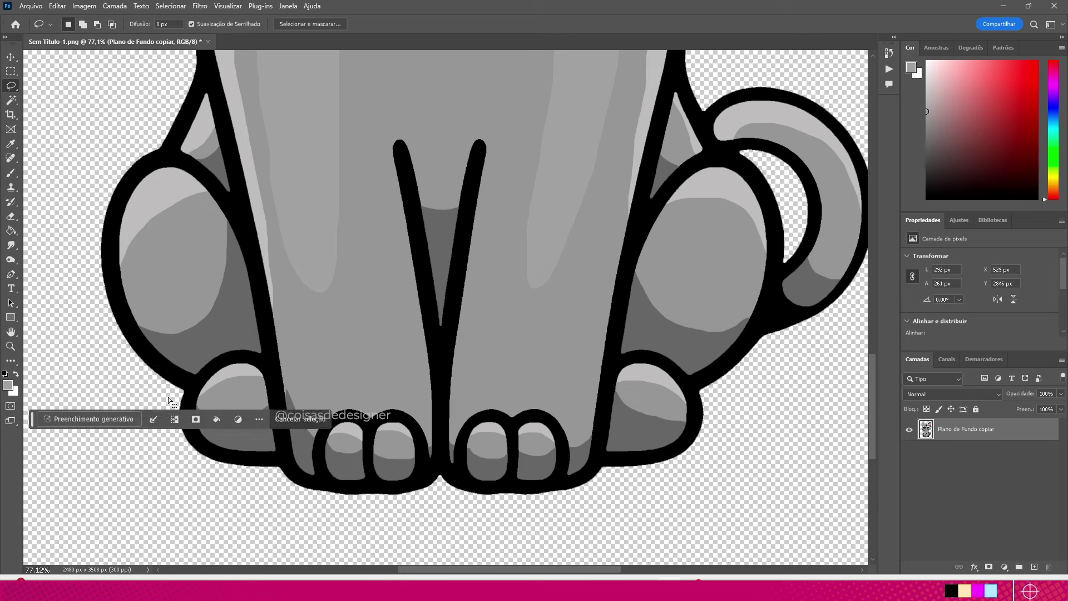
{"action": "left_click_drag", "start_coordinate": [617, 357], "coordinate": [623, 329]}
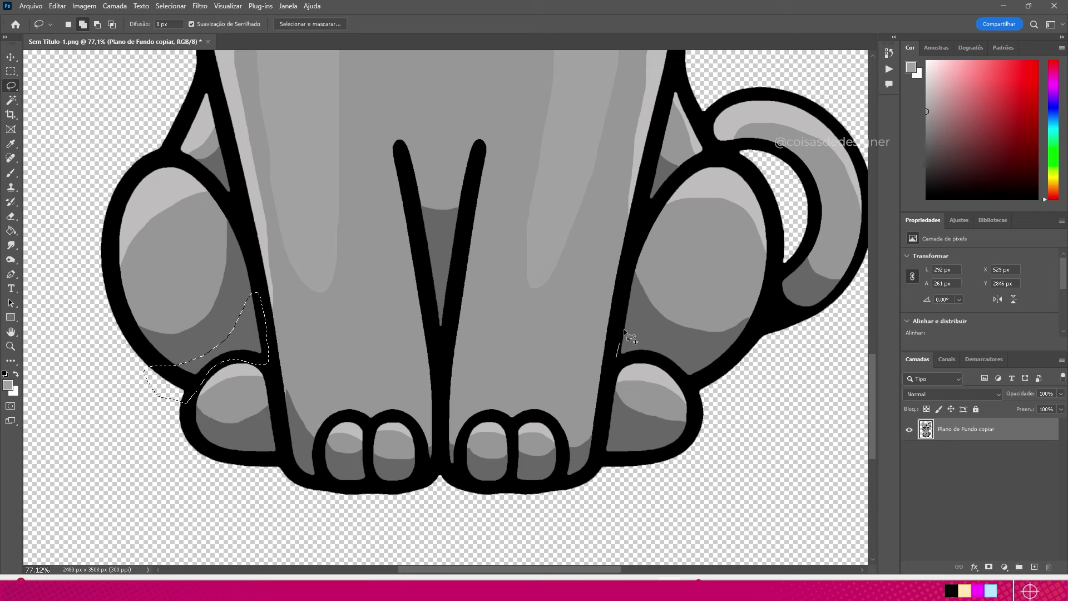
{"action": "mouse_move", "coordinate": [684, 360]}
{"action": "left_mouse_down"}
{"action": "mouse_move", "coordinate": [716, 373]}
{"action": "mouse_move", "coordinate": [624, 362]}
{"action": "mouse_move", "coordinate": [624, 306]}
{"action": "left_mouse_up"}
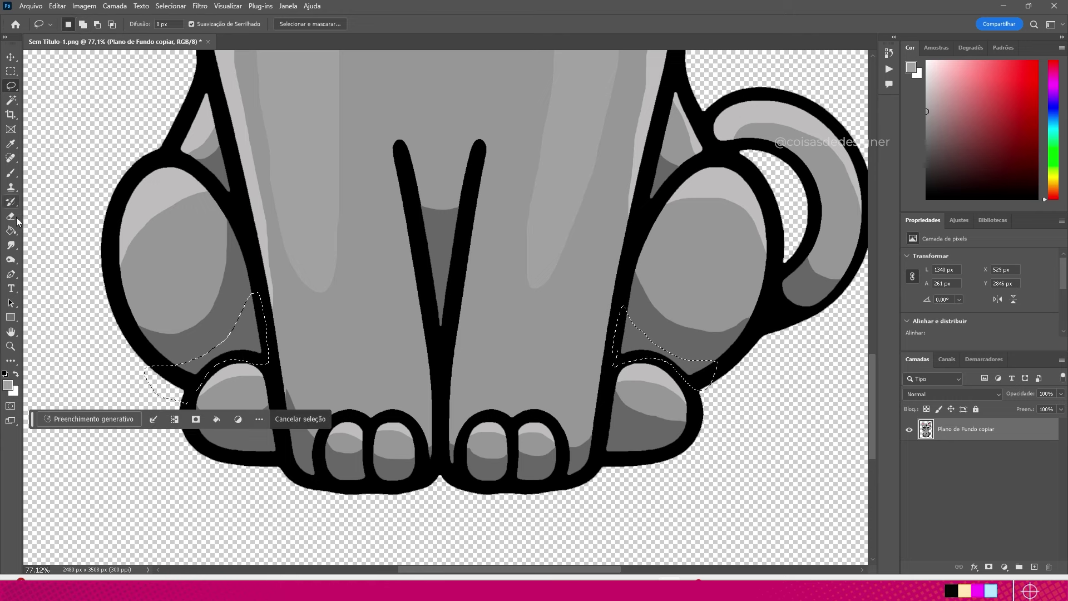
Fill the outlined areas with darker shadow grey sampled from the cat, deselect and fit the view
{"action": "left_click", "coordinate": [11, 231]}
{"action": "left_click", "coordinate": [250, 334], "text": "alt"}
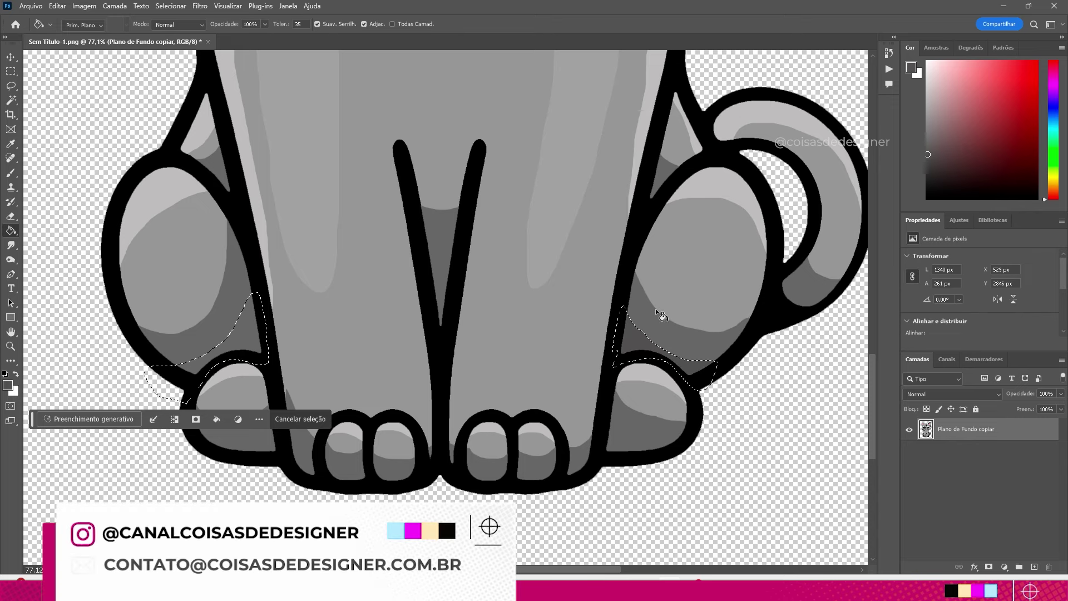
{"action": "left_click", "coordinate": [249, 328]}
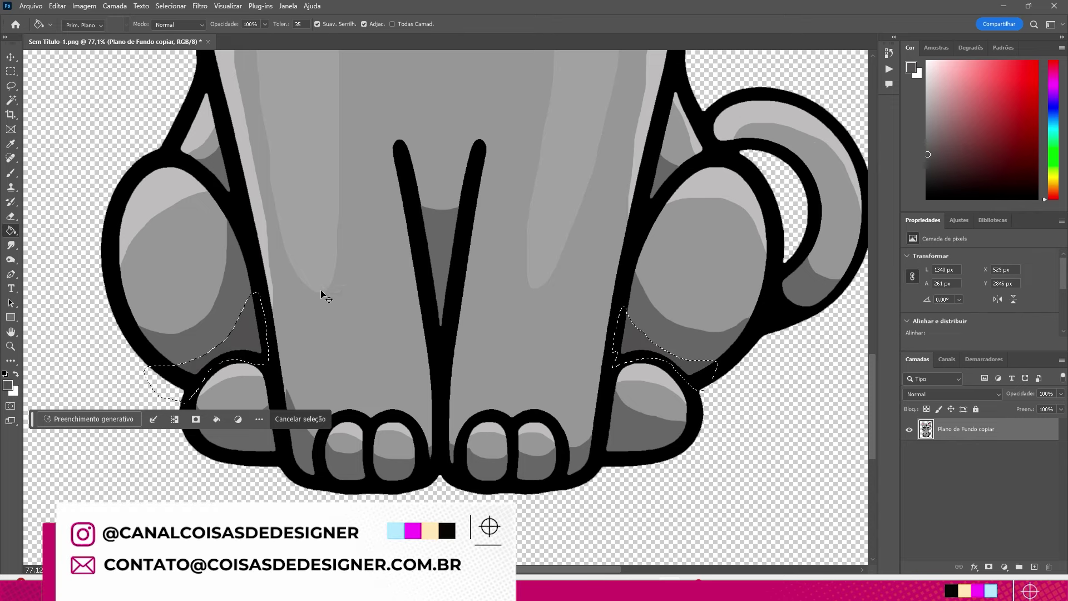
{"action": "key", "text": "ctrl+d"}
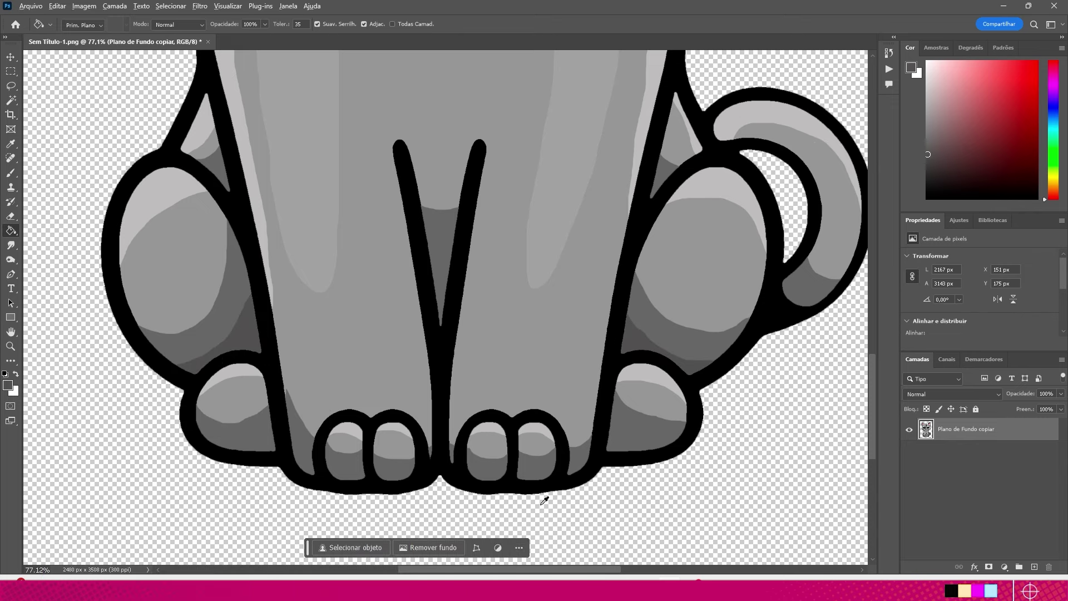
{"action": "key", "text": "ctrl+0"}
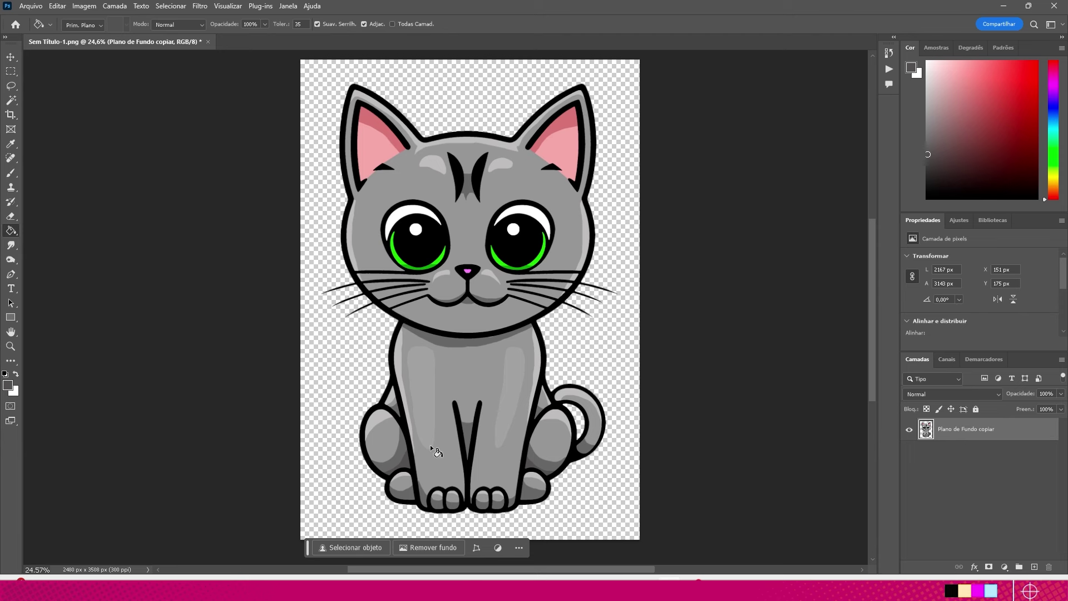